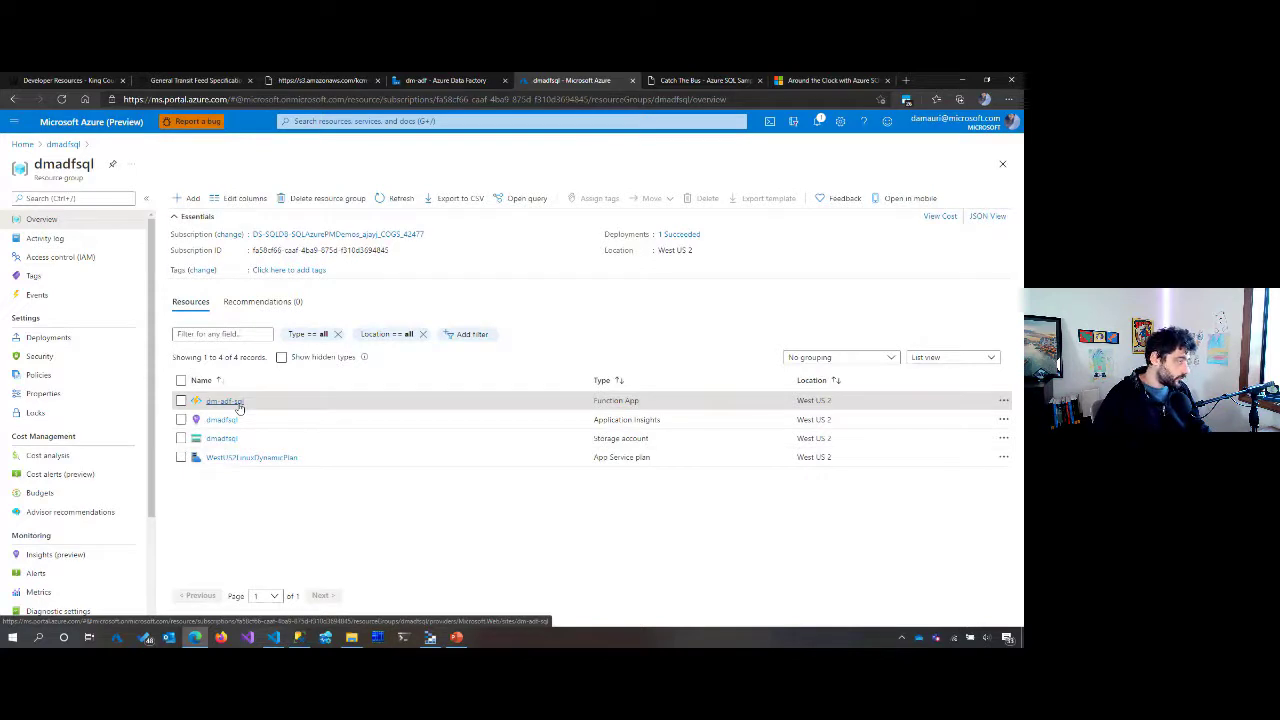
# Step: Open the dm-adf-sql function app from the dmadfsql resource group and refresh its page
pyautogui.click(226, 401)
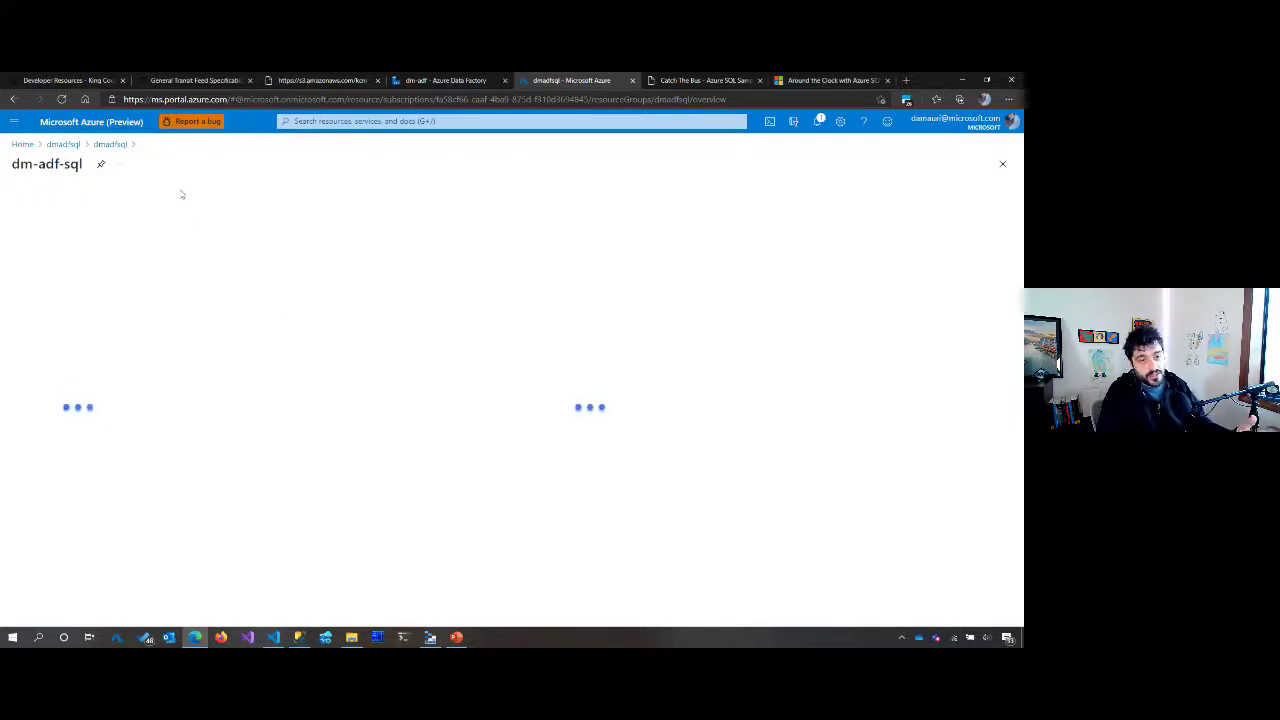
pyautogui.click(61, 99)
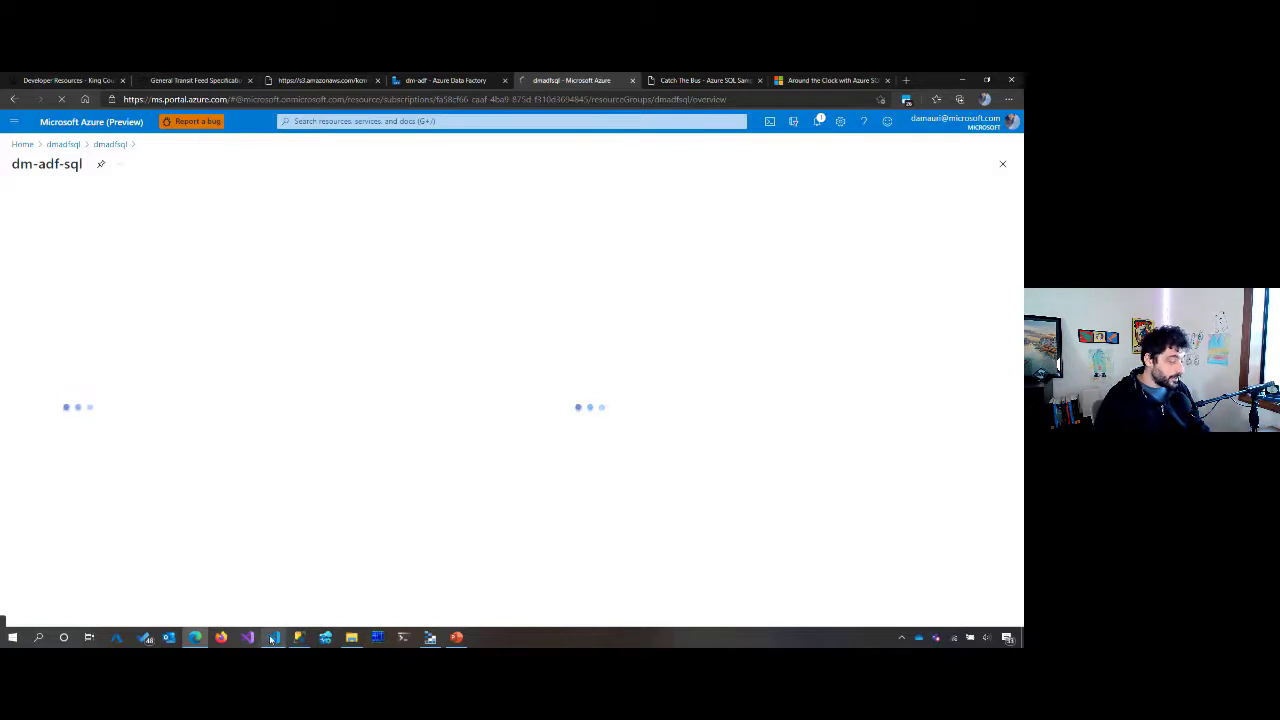
pyautogui.moveTo(271, 638)
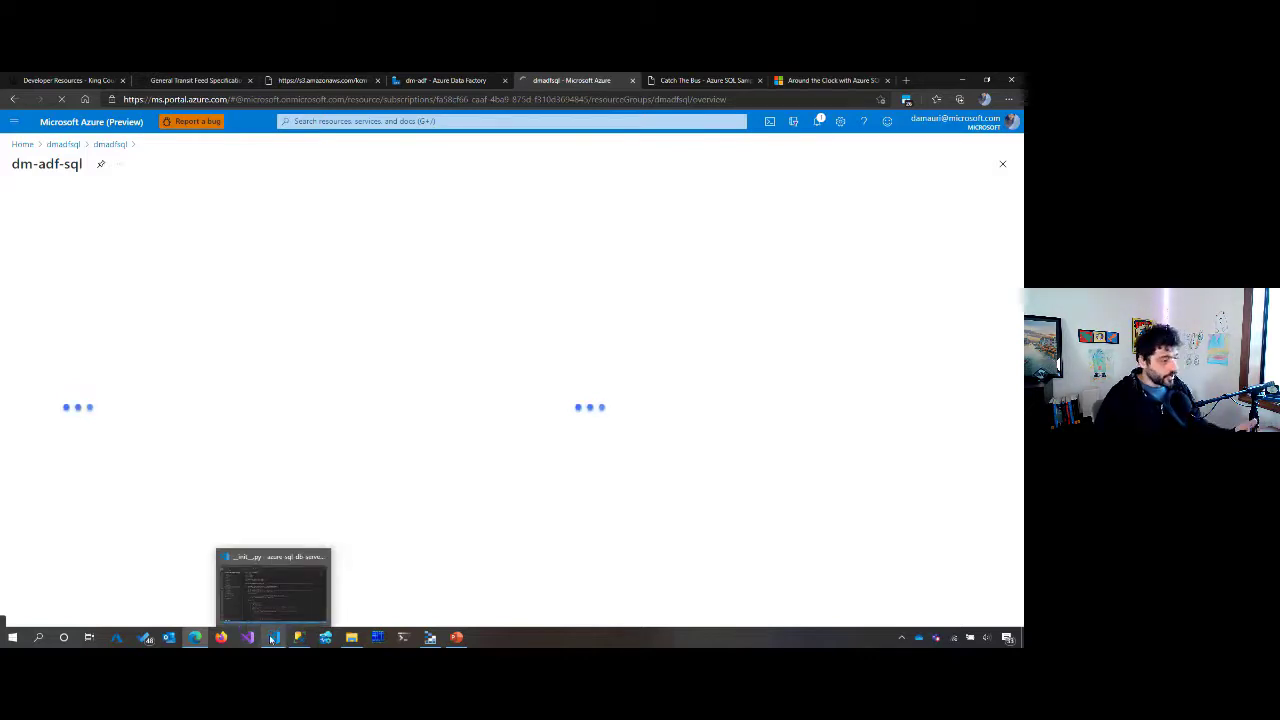
# Step: In VS Code's realtime-etl __init__.py, highlight the vehicle positions feed URL on line 9
pyautogui.click(271, 638)
pyautogui.moveTo(440, 248); pyautogui.dragTo(925, 243)
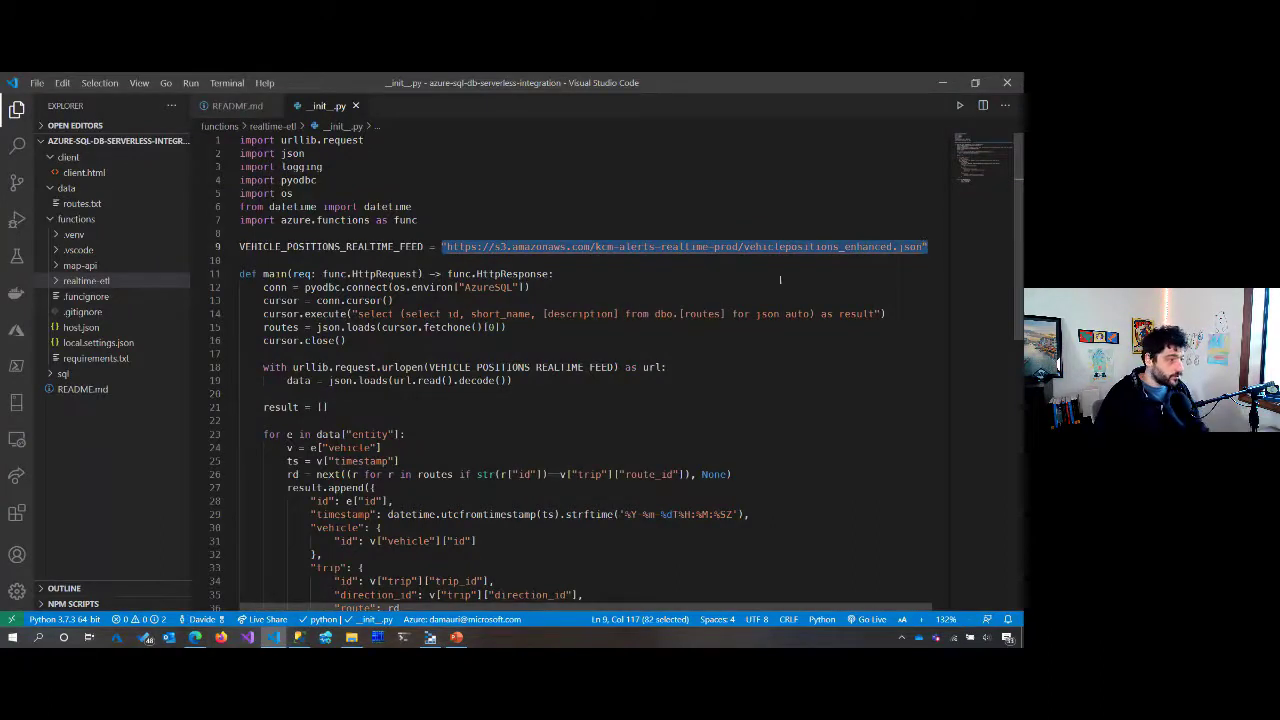
pyautogui.scroll(-1, 570, 322)
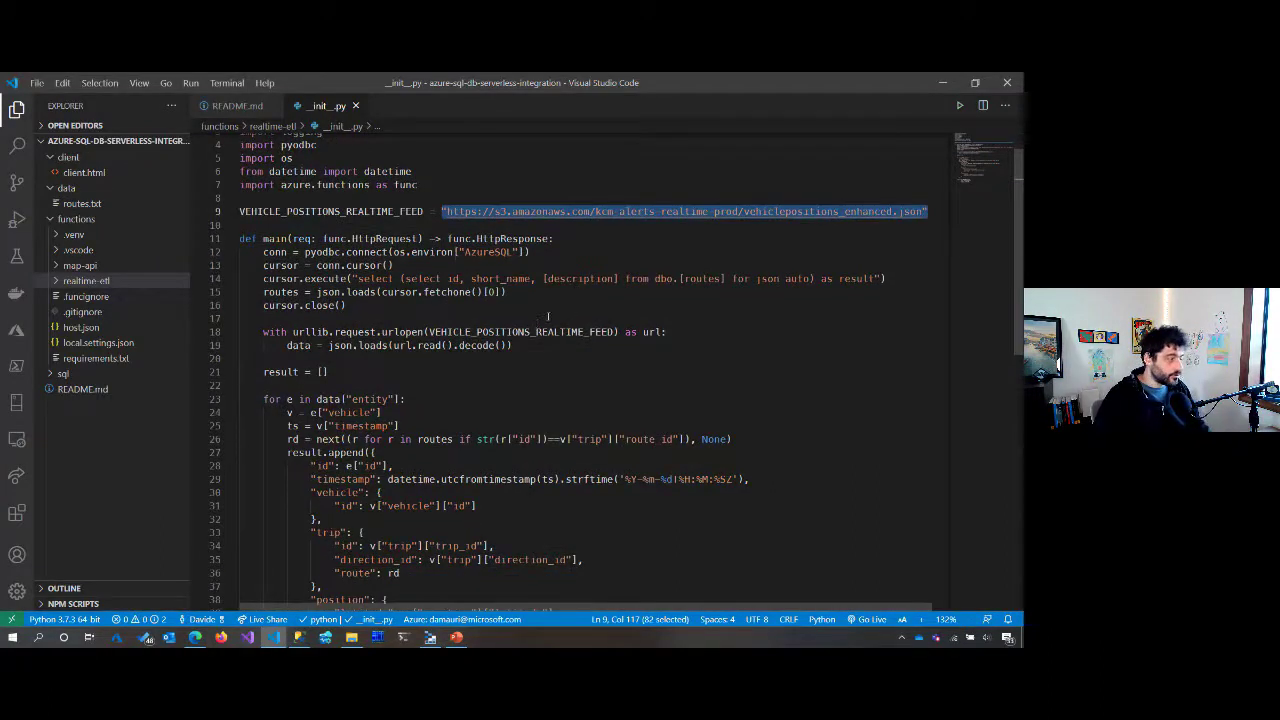
pyautogui.scroll(-4, 570, 370)
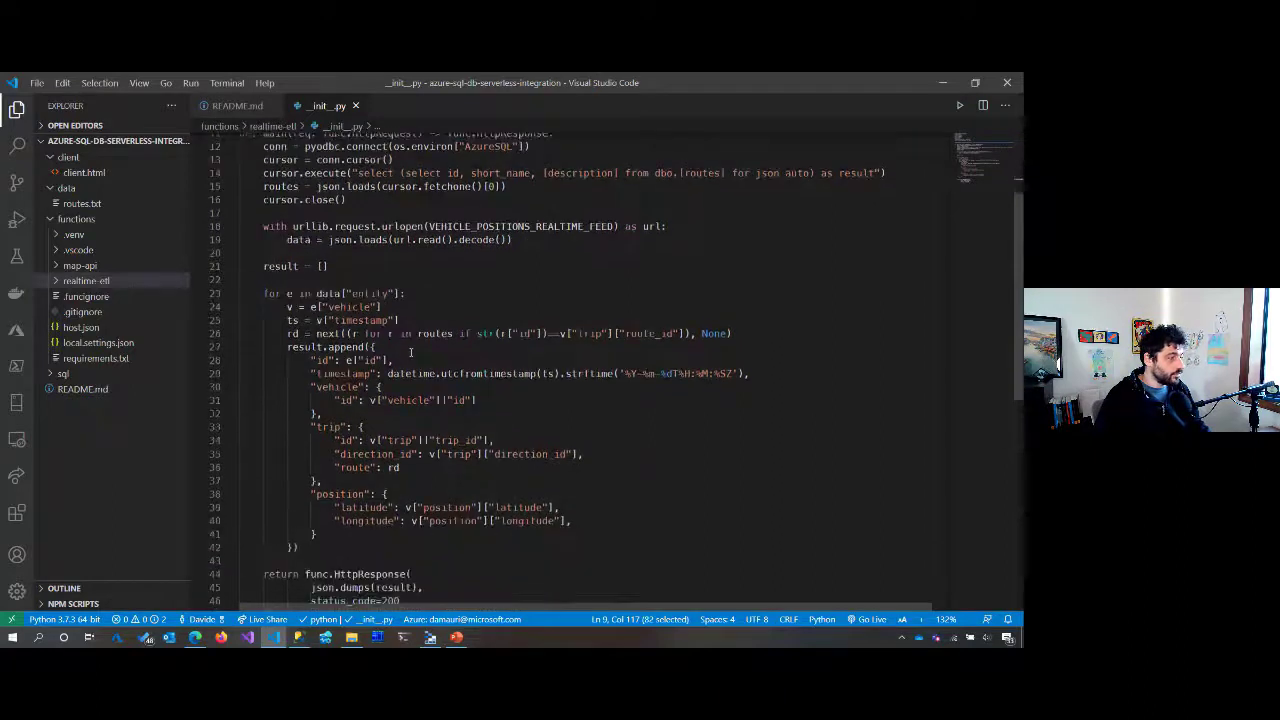
# Step: Highlight the result-building loop on lines 23–42, pointing out its timestamp line
pyautogui.click(257, 258)
pyautogui.moveTo(257, 258); pyautogui.dragTo(300, 512)
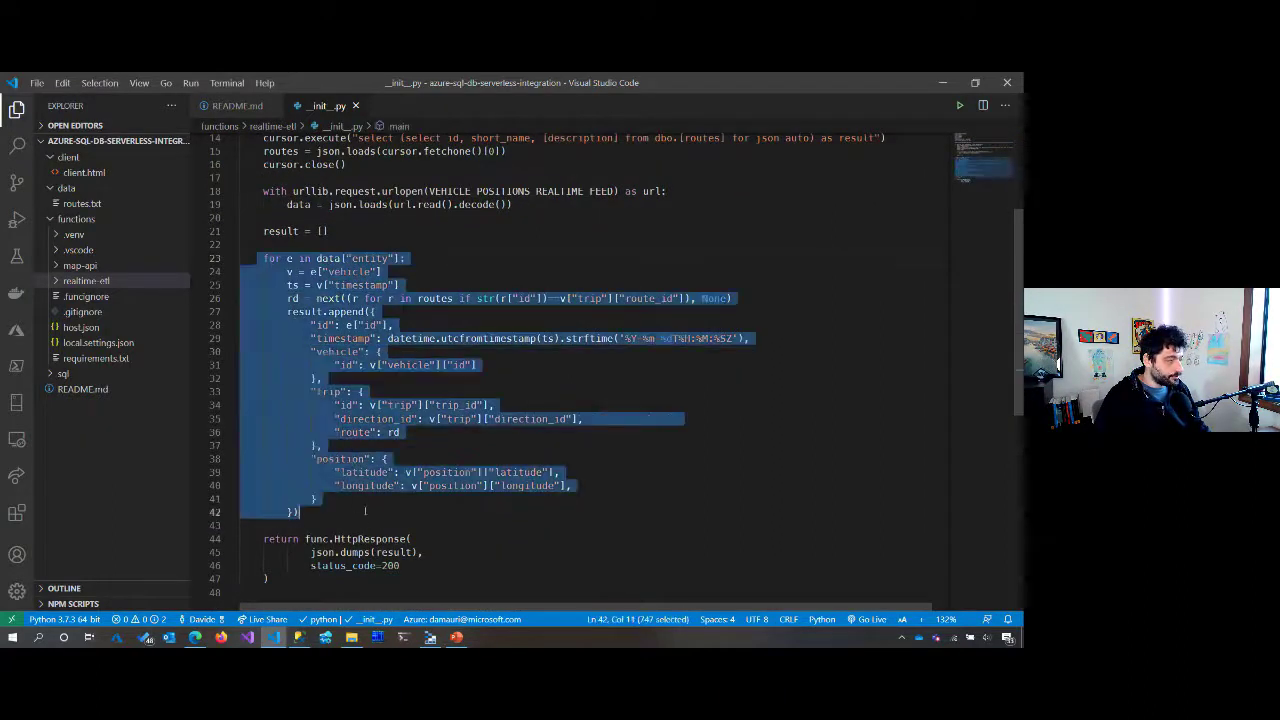
pyautogui.moveTo(311, 338); pyautogui.dragTo(766, 342)
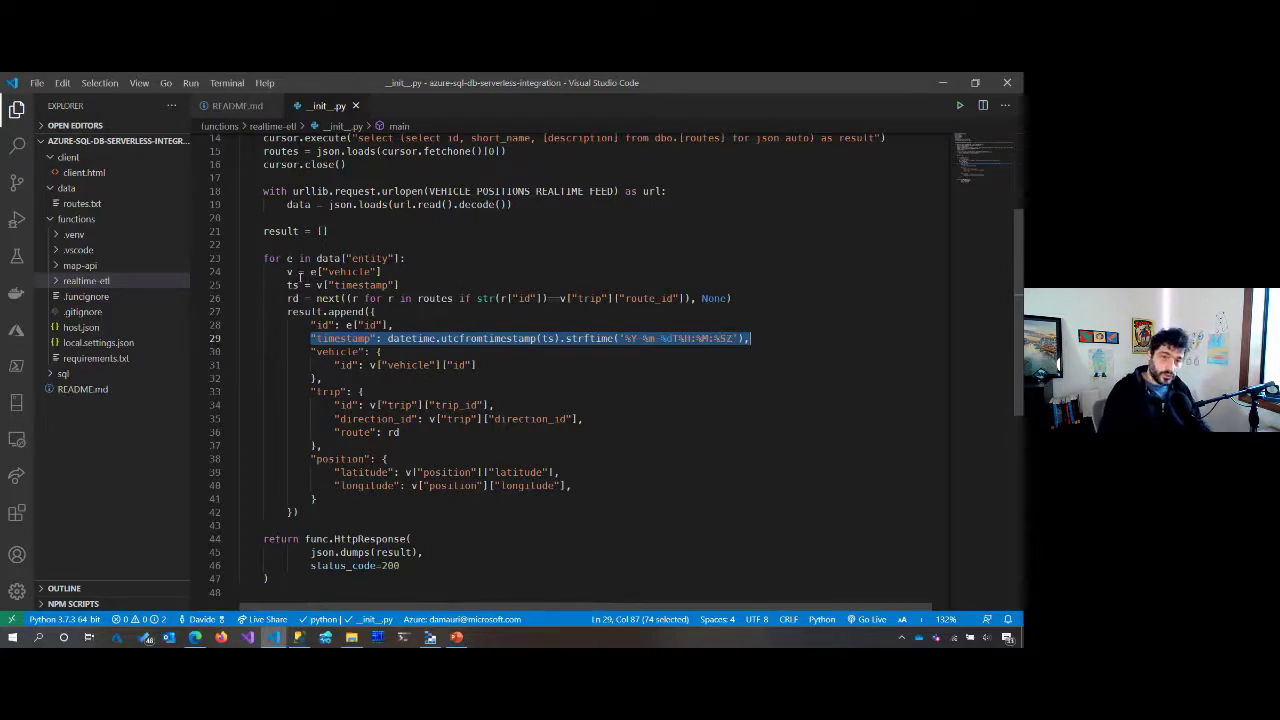
pyautogui.click(663, 405)
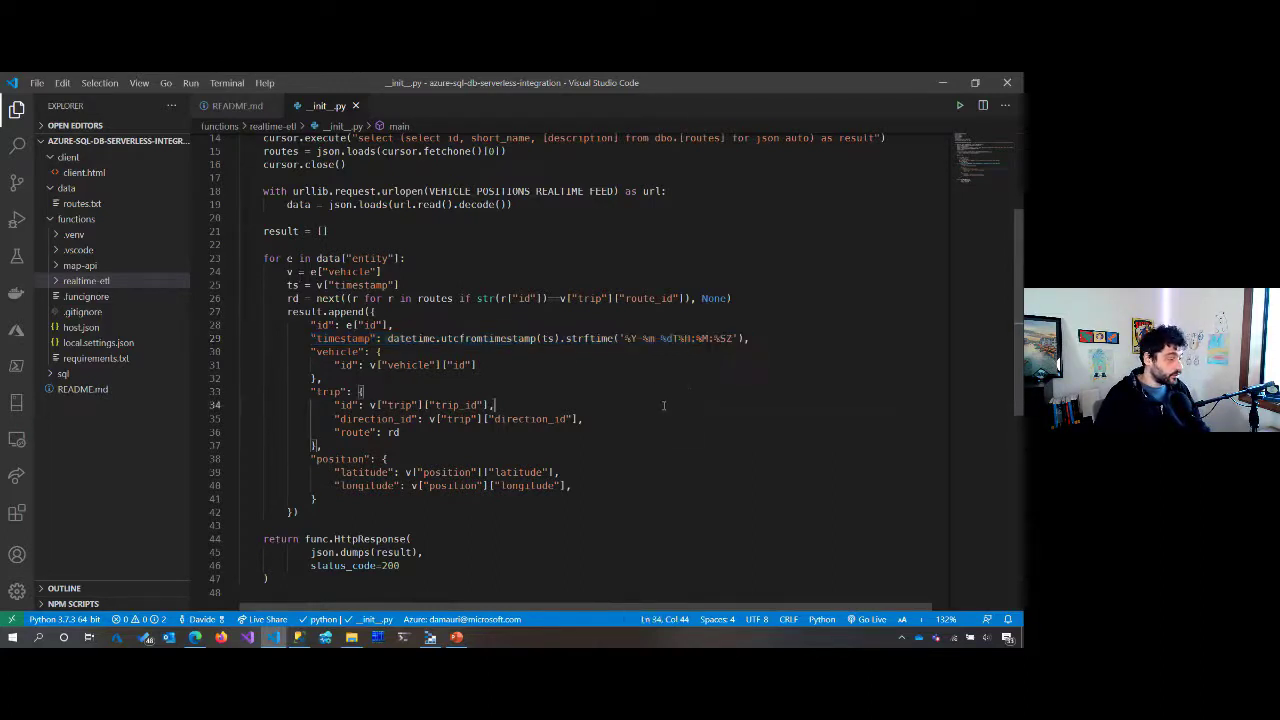
pyautogui.scroll(1, 617, 369)
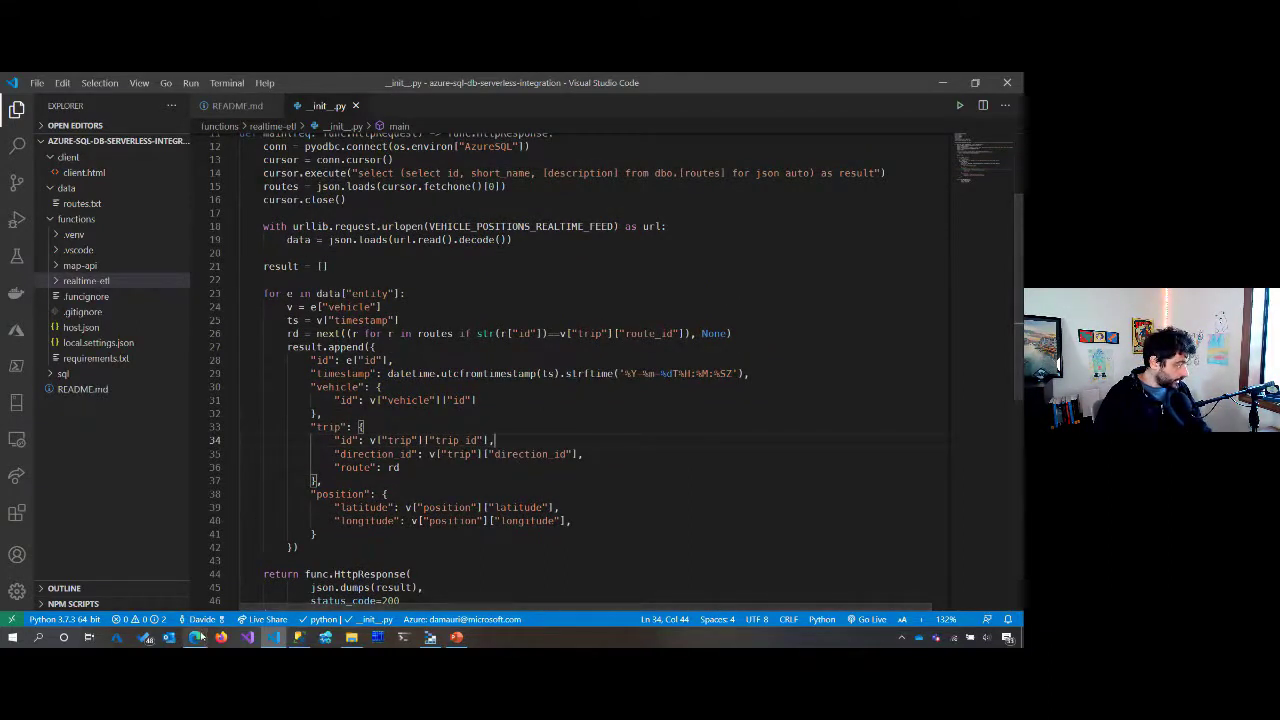
# Step: Open the realtime-etl function in dm-adf-sql and display its function URL
pyautogui.click(195, 637)
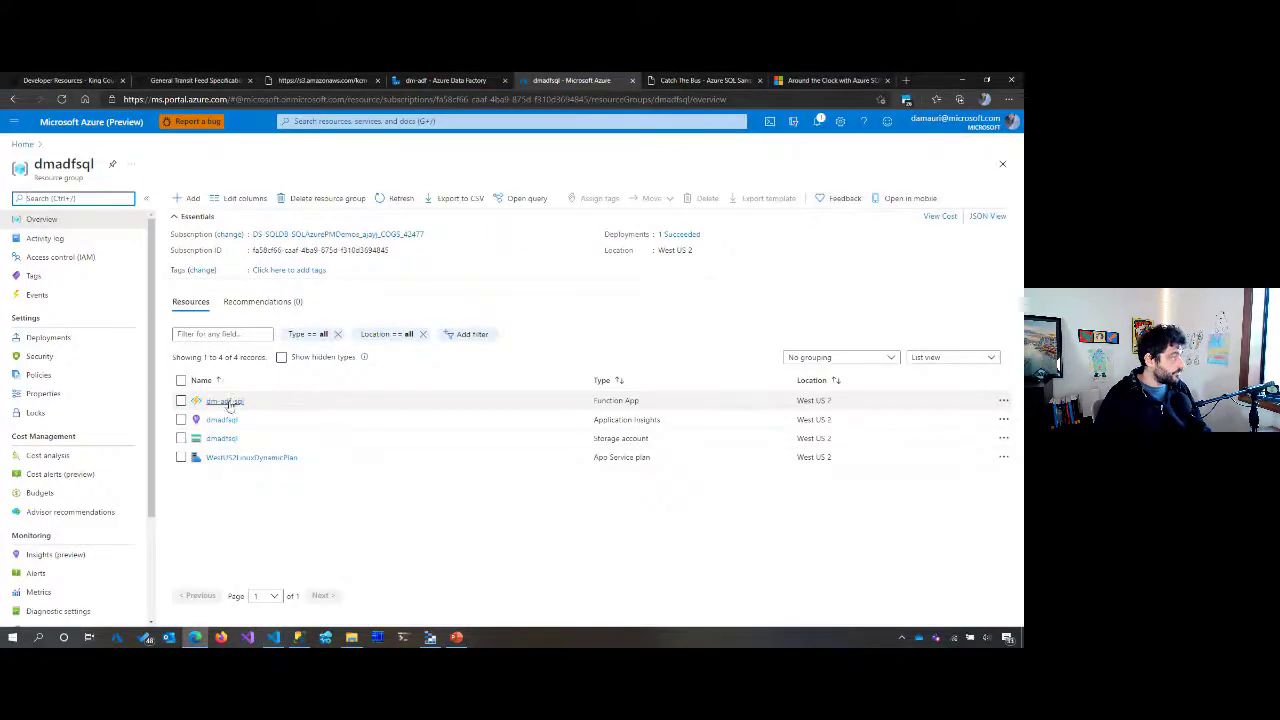
pyautogui.click(224, 401)
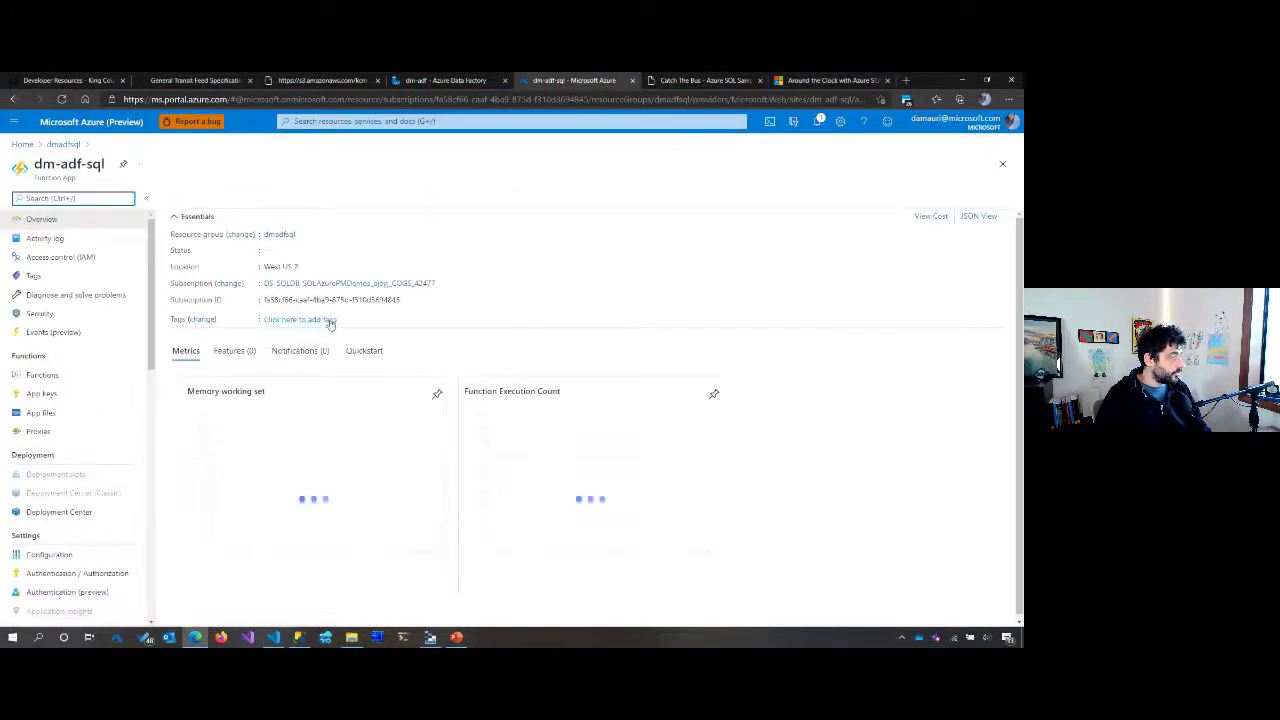
pyautogui.click(62, 377)
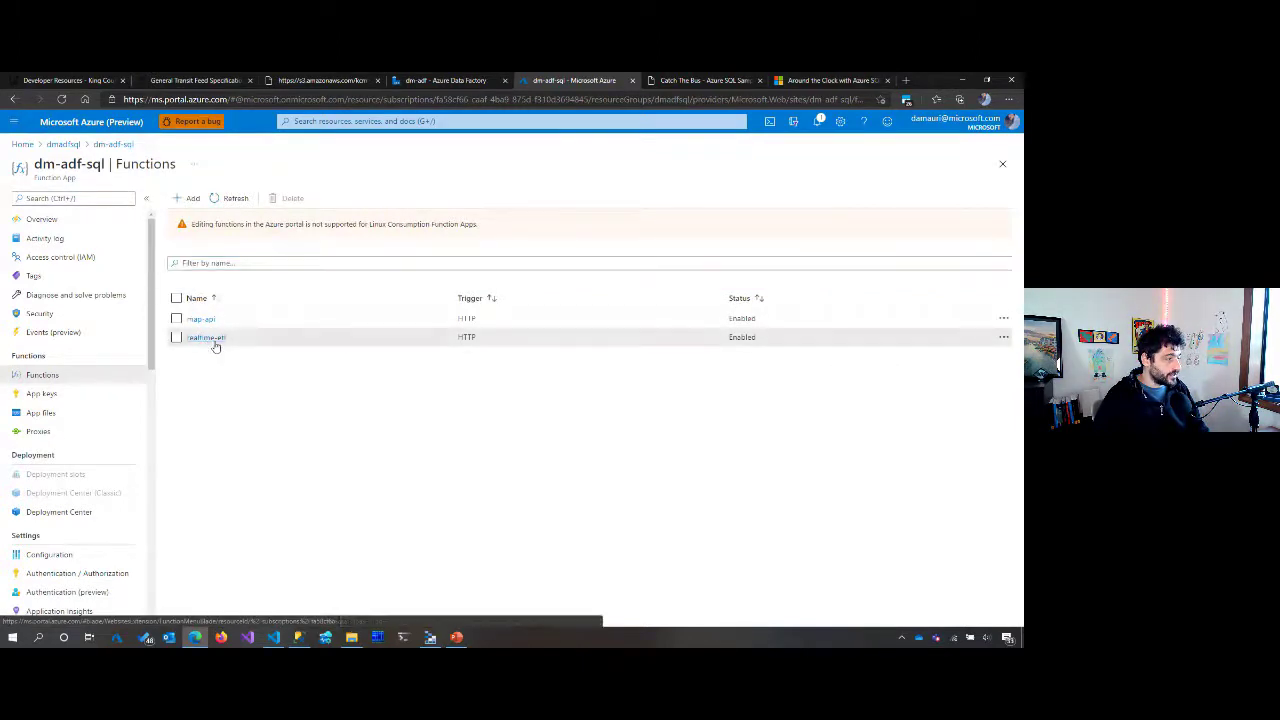
pyautogui.click(207, 338)
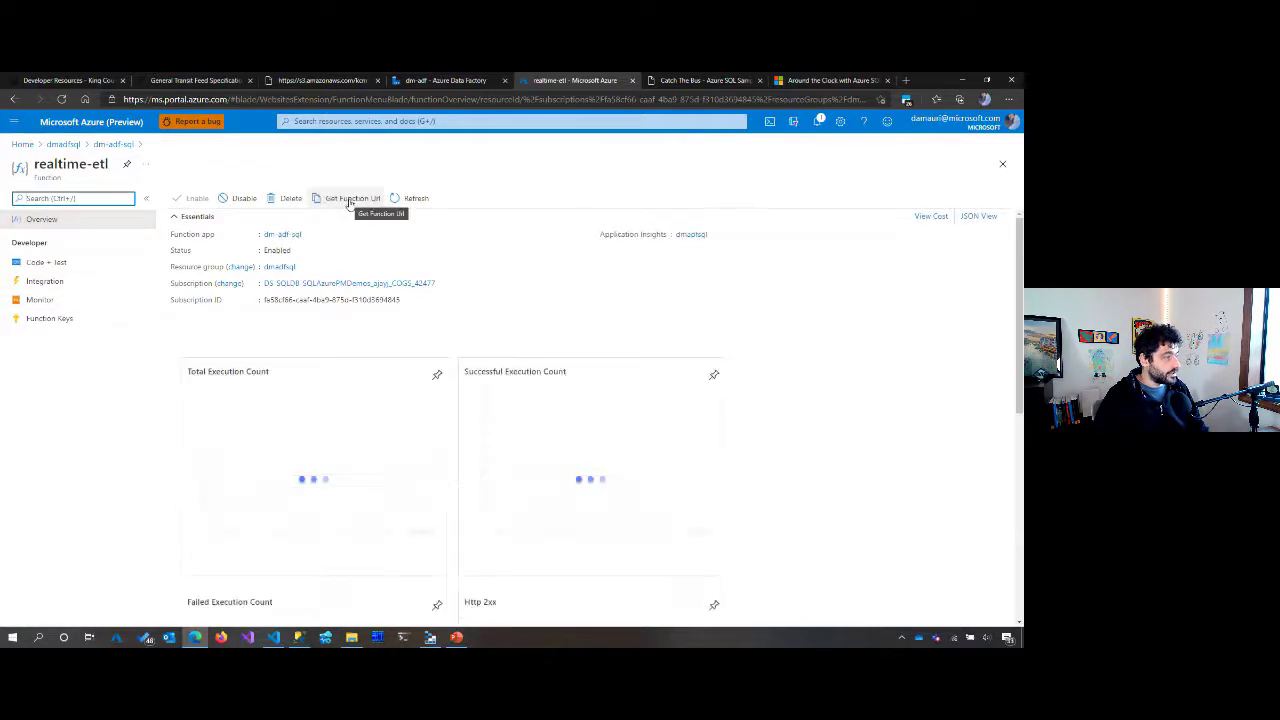
pyautogui.click(340, 204)
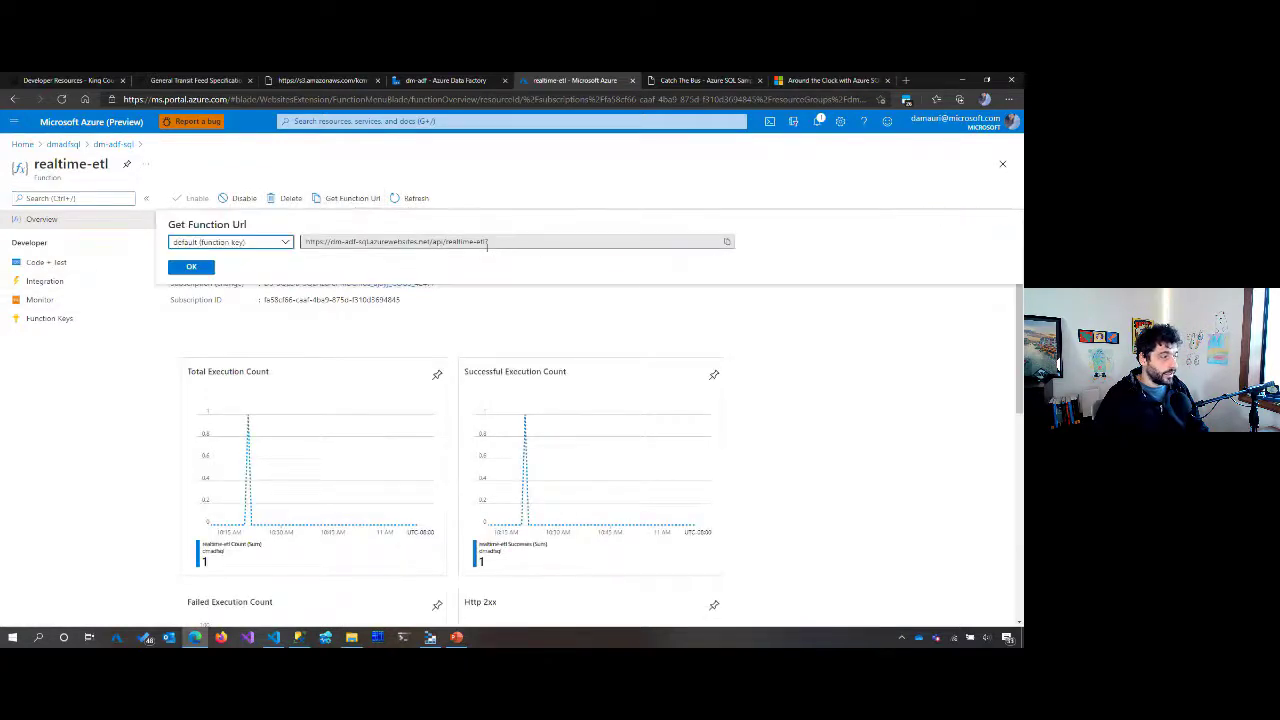
# Step: Review the function URL and keys, then enter 'GTFS-RT' in the Data Factory REST linked service form
pyautogui.click(450, 242)
pyautogui.click(262, 243)
pyautogui.moveTo(665, 354); pyautogui.dragTo(423, 537)
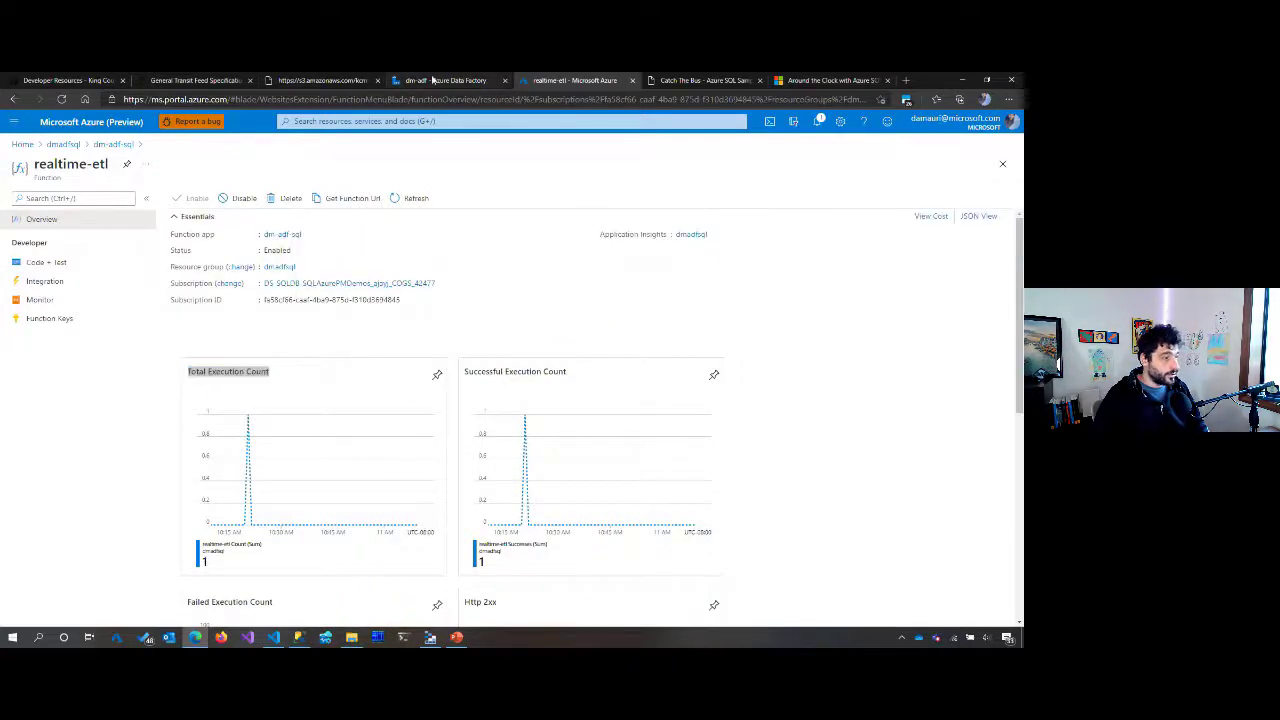
pyautogui.click(432, 80)
pyautogui.click(680, 325)
pyautogui.write('GTFS-RT')
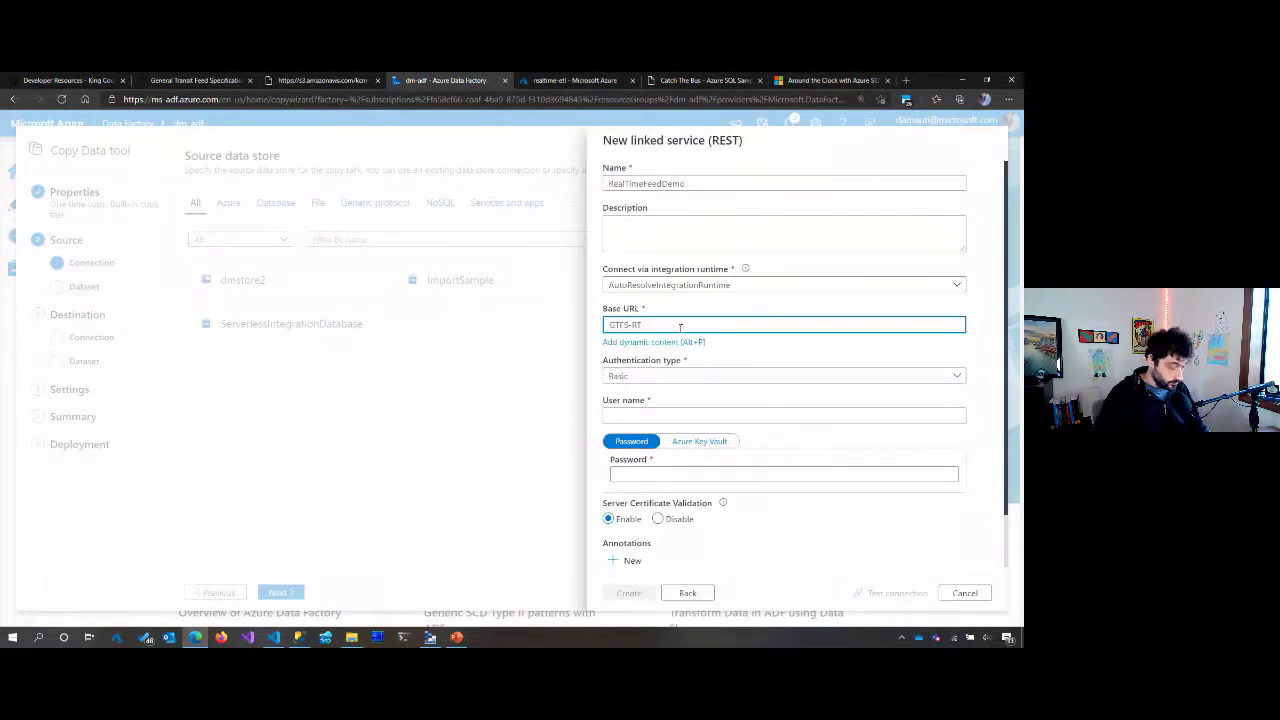
# Step: Copy the realtime-etl function URL and paste it as the linked service's Base URL
pyautogui.click(570, 80)
pyautogui.click(350, 198)
pyautogui.click(726, 241)
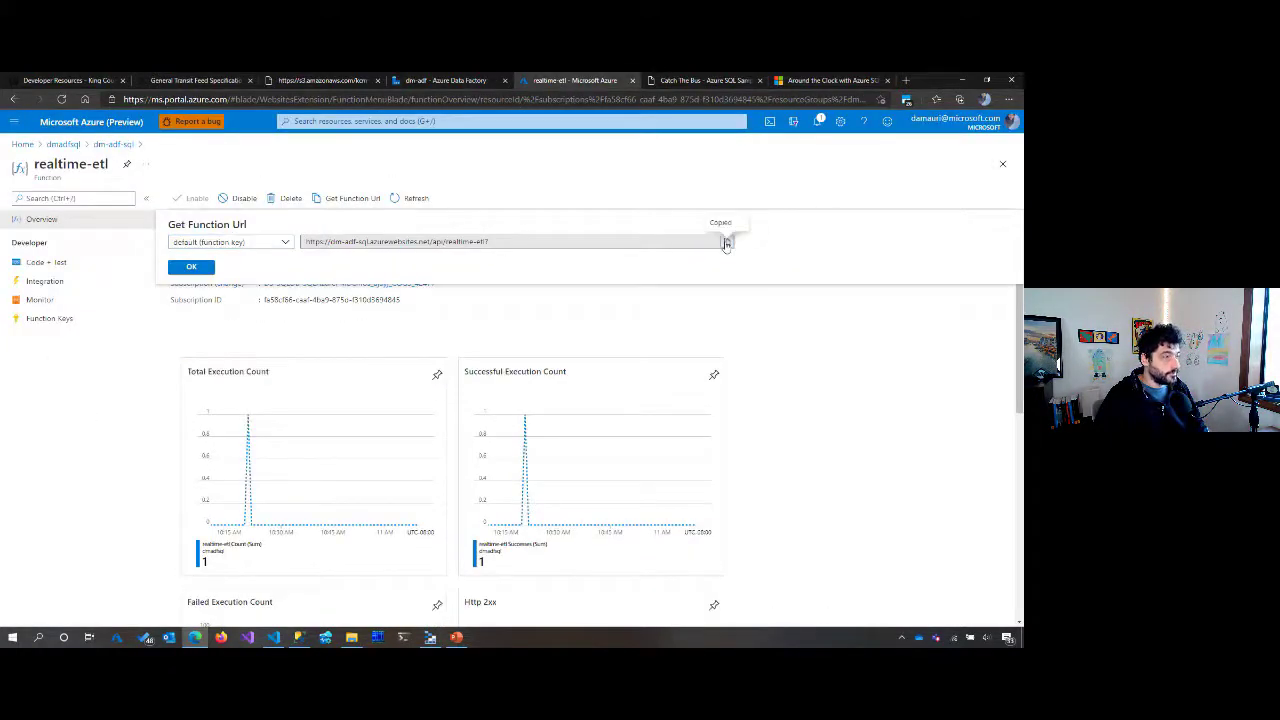
pyautogui.click(669, 82)
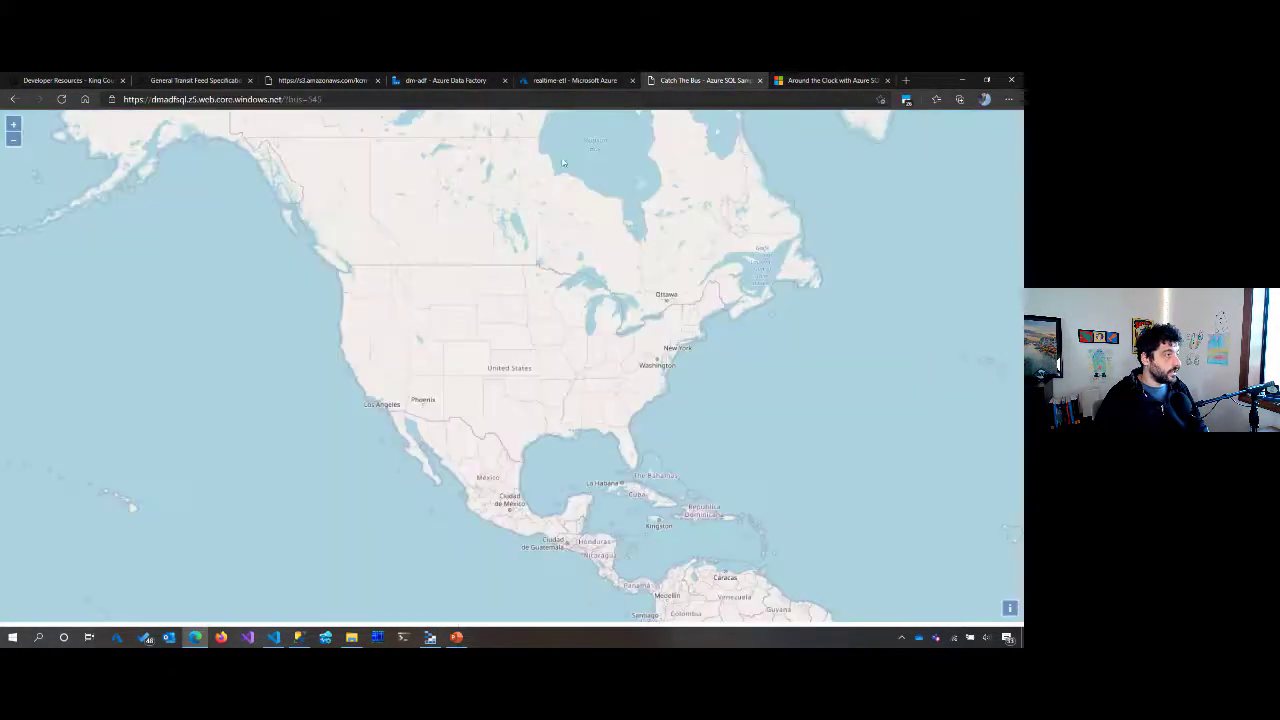
pyautogui.click(570, 80)
pyautogui.click(475, 82)
pyautogui.hotkey('ctrl', 'v')
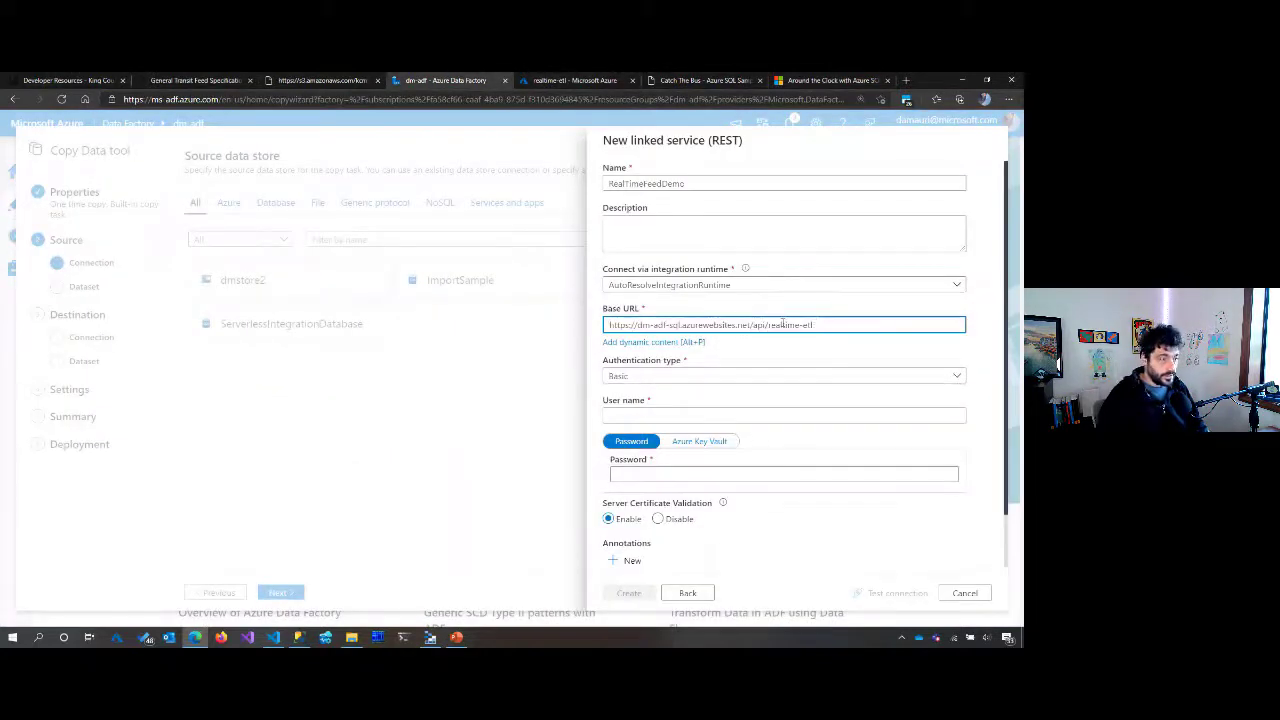
pyautogui.click(800, 351)
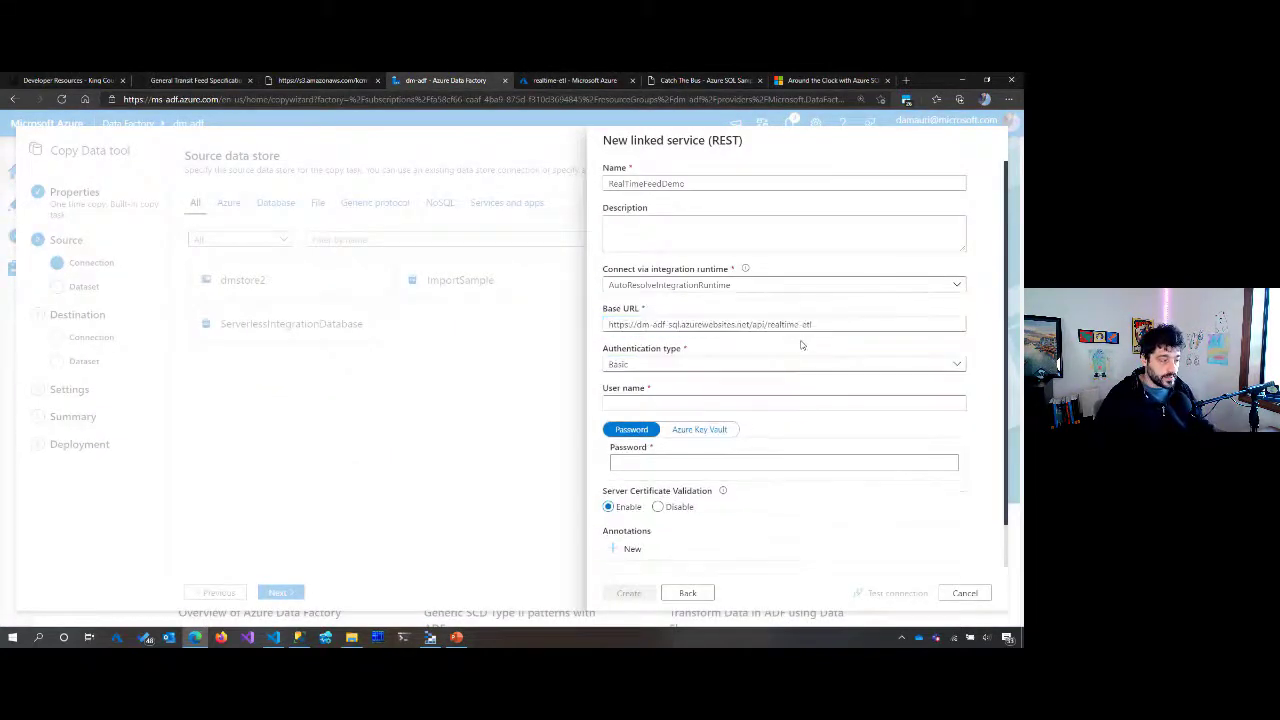
# Step: Set authentication to Anonymous, test the connection, and create the RealTimeFeedDemo linked service
pyautogui.click(669, 366)
pyautogui.click(642, 409)
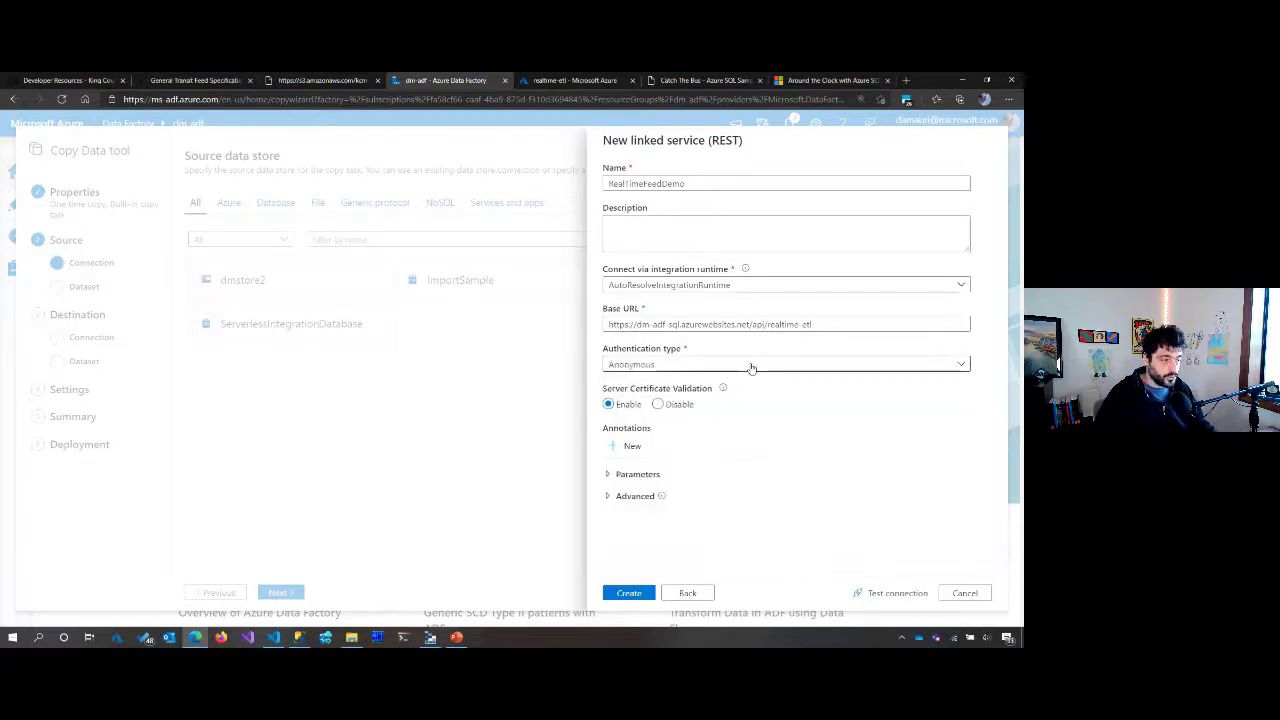
pyautogui.click(893, 593)
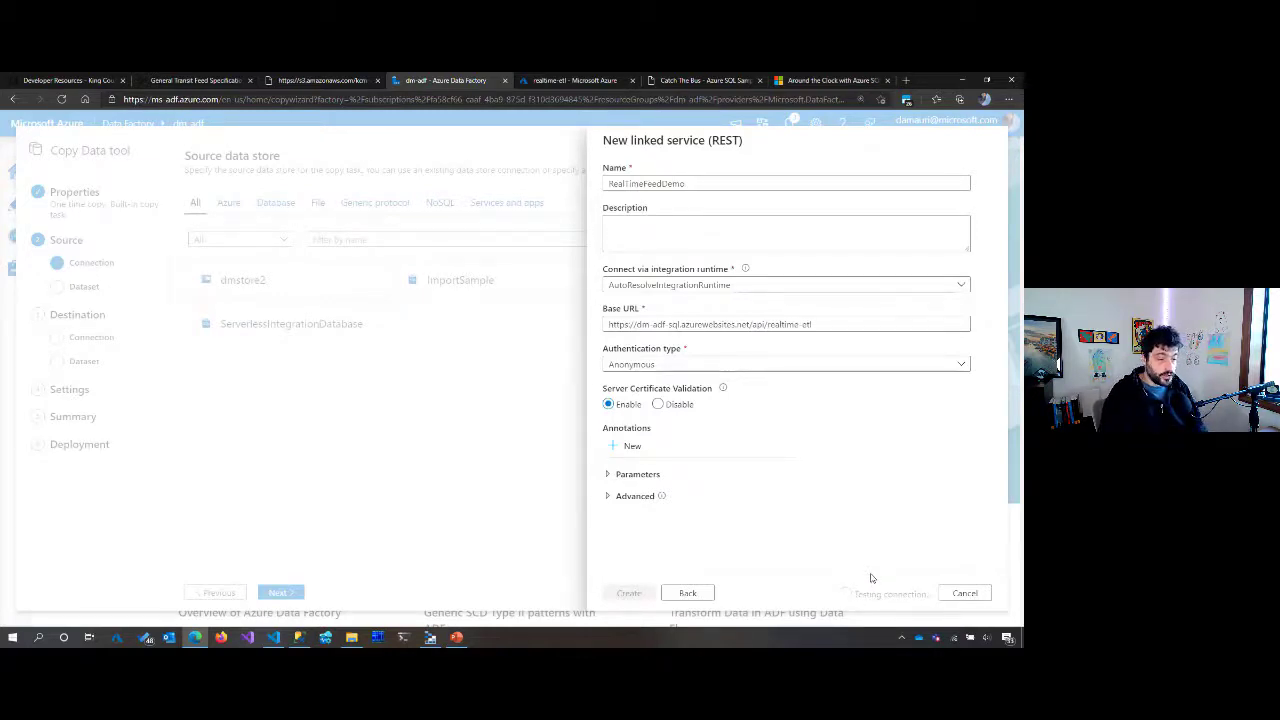
pyautogui.click(630, 593)
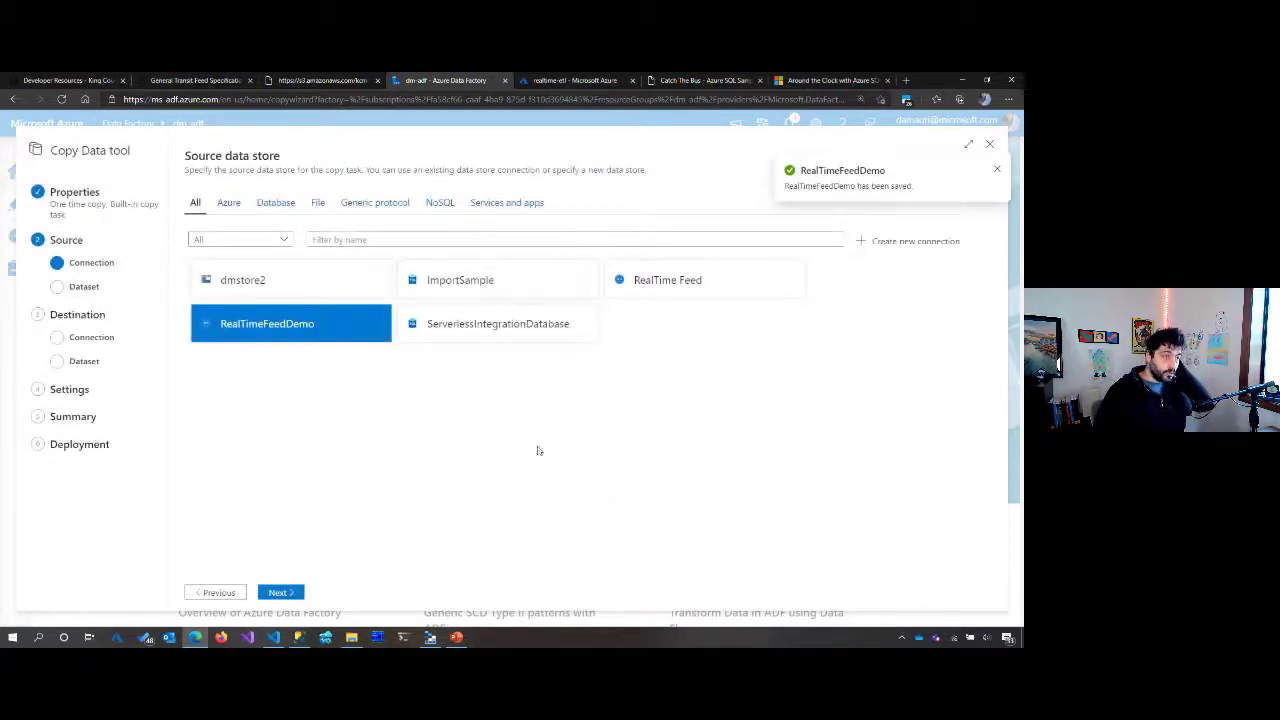
pyautogui.click(286, 593)
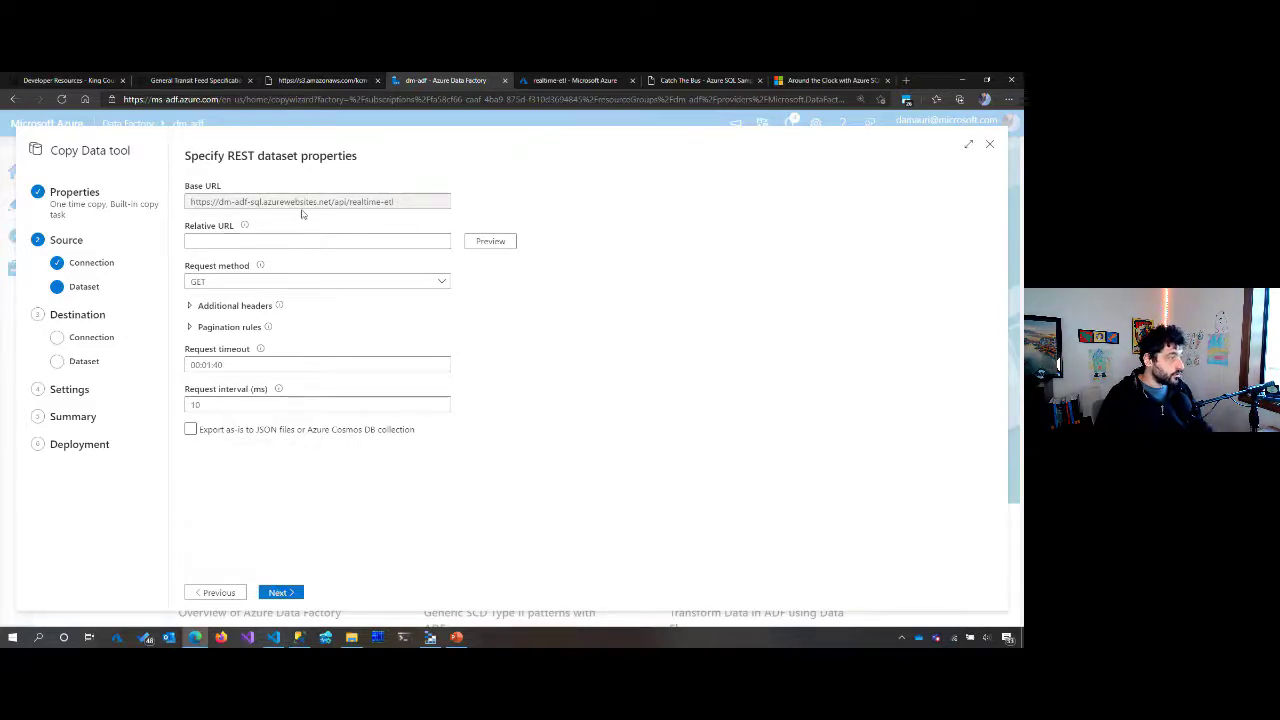
# Step: Start a new destination connection of type Azure SQL Database
pyautogui.click(292, 593)
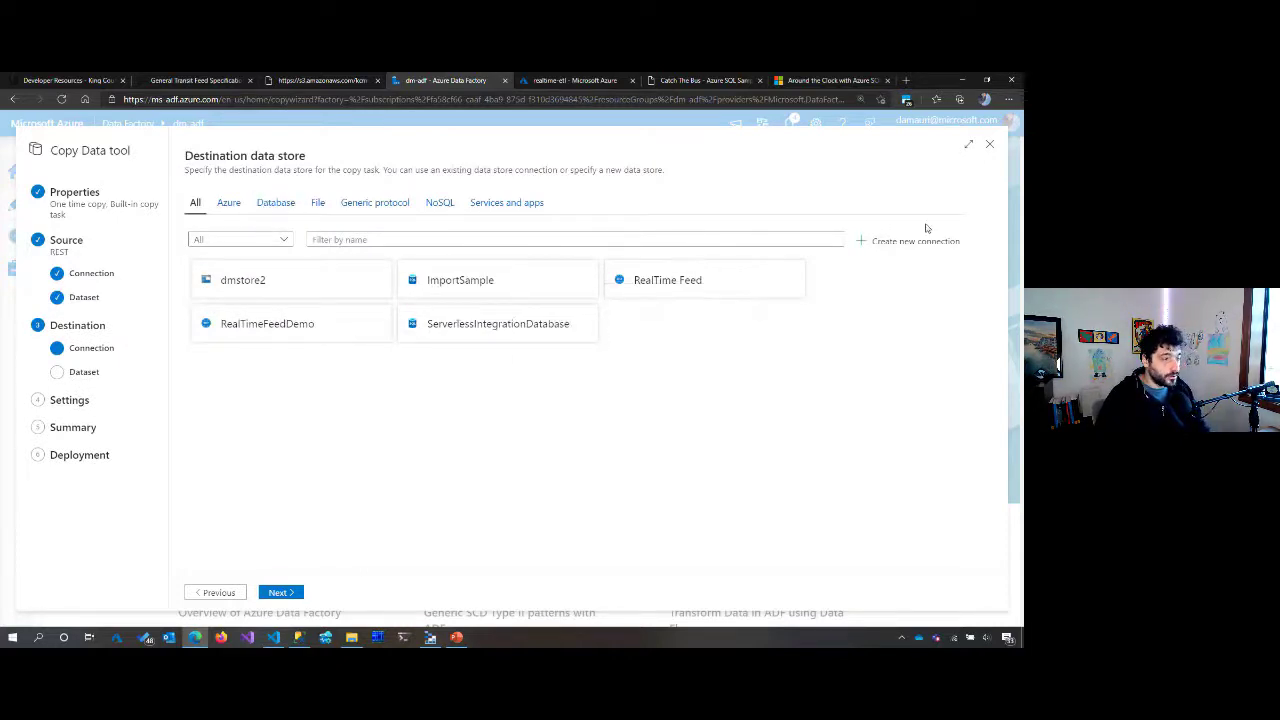
pyautogui.click(895, 242)
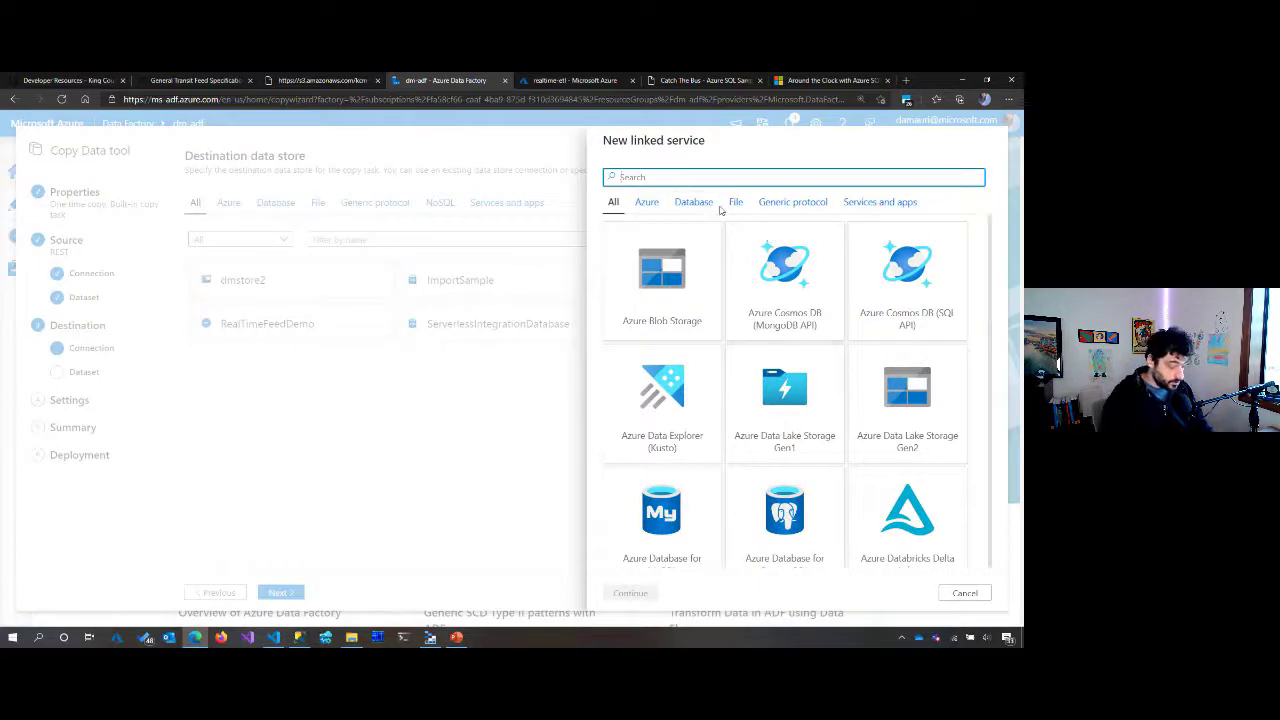
pyautogui.write('azure sql')
pyautogui.click(714, 266)
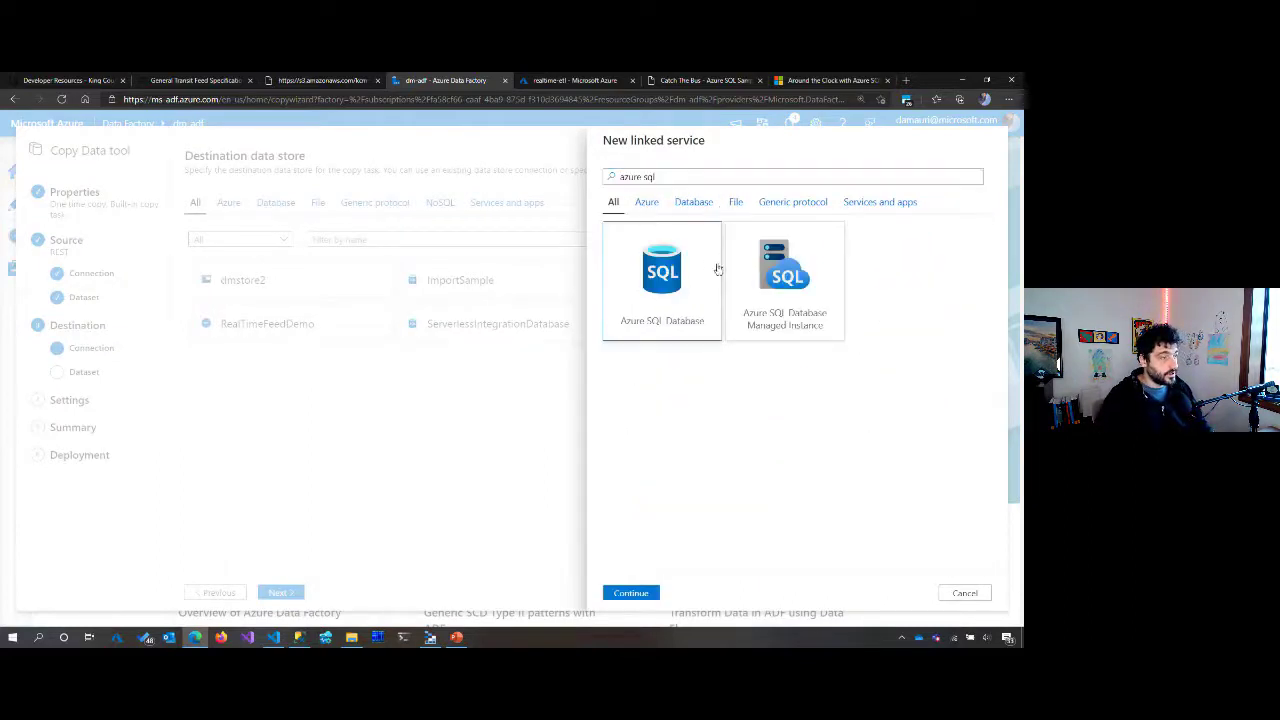
pyautogui.click(648, 593)
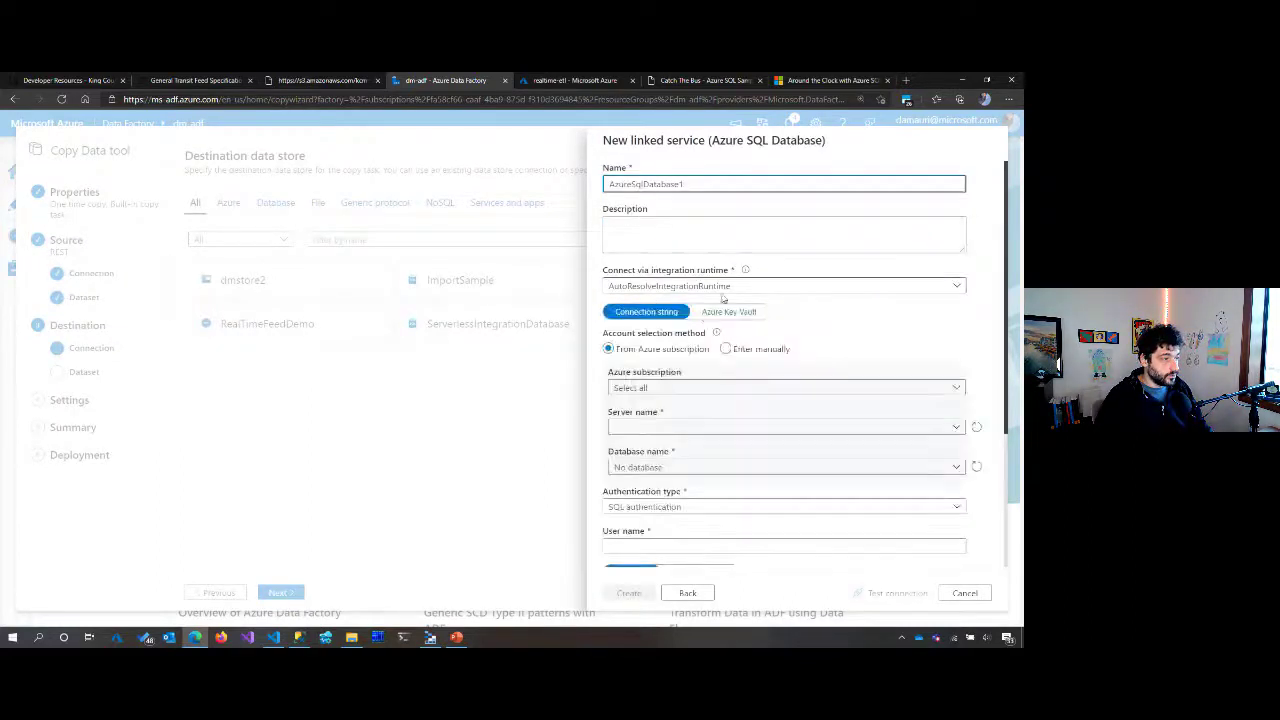
# Step: Select the demos subscription and the dmmssqlsrv server for the connection
pyautogui.click(674, 391)
pyautogui.write('d')
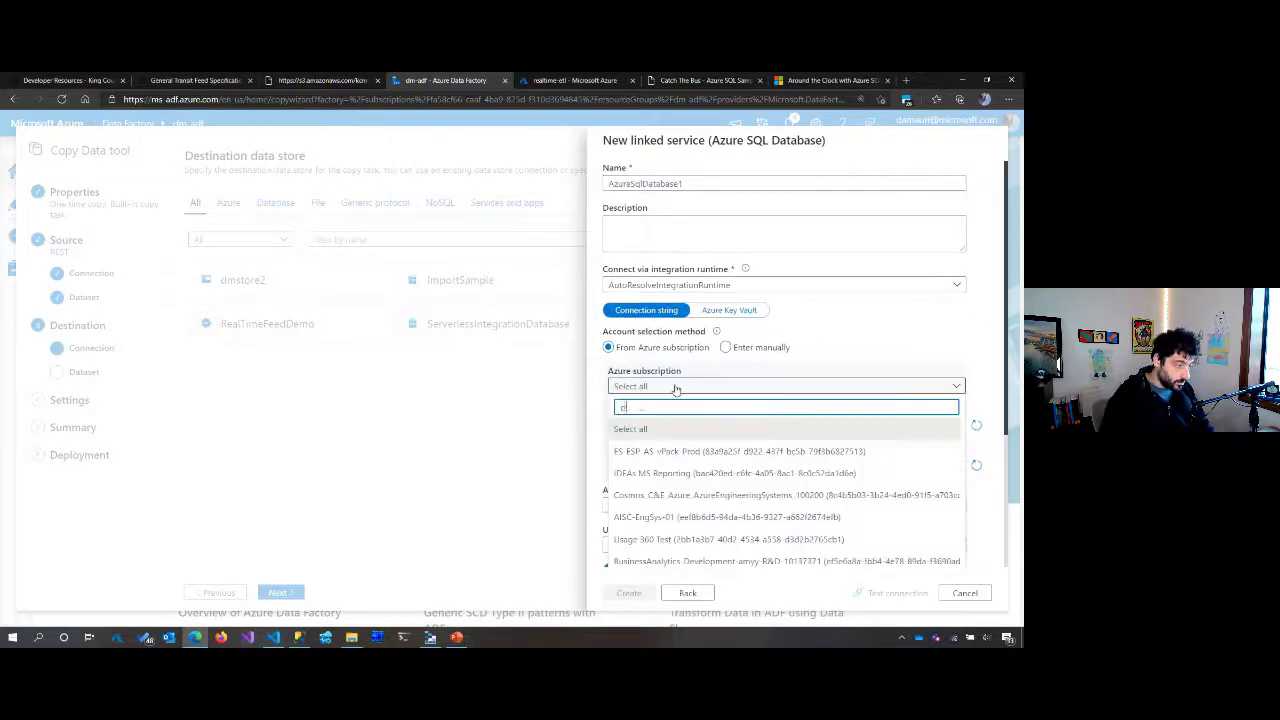
pyautogui.write('emo')
pyautogui.click(740, 428)
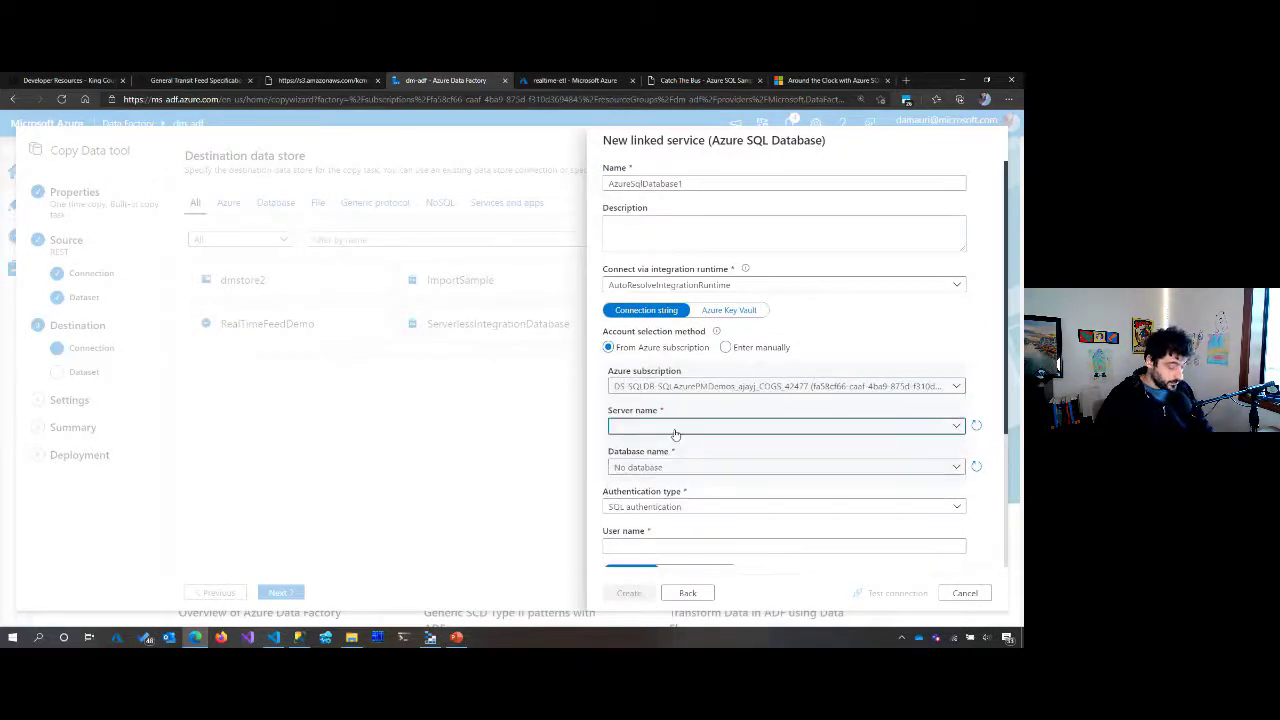
pyautogui.click(674, 433)
pyautogui.write('dmmss')
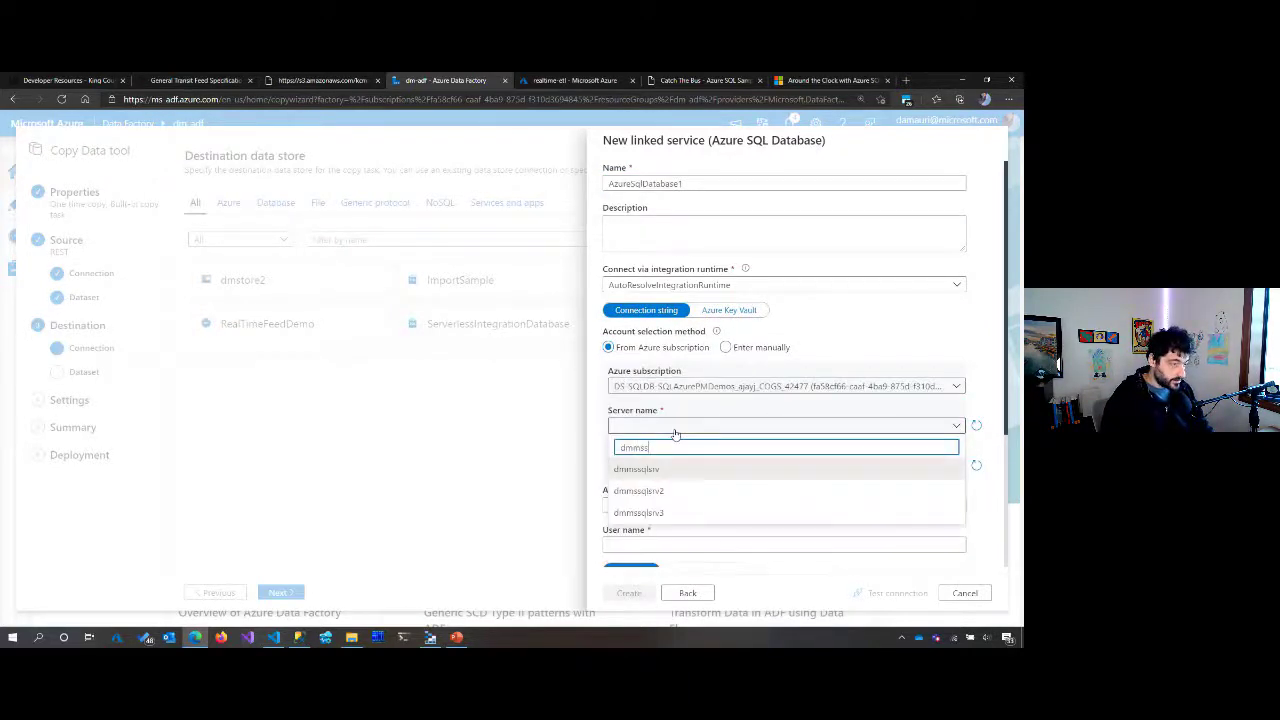
pyautogui.write('ql')
pyautogui.click(734, 468)
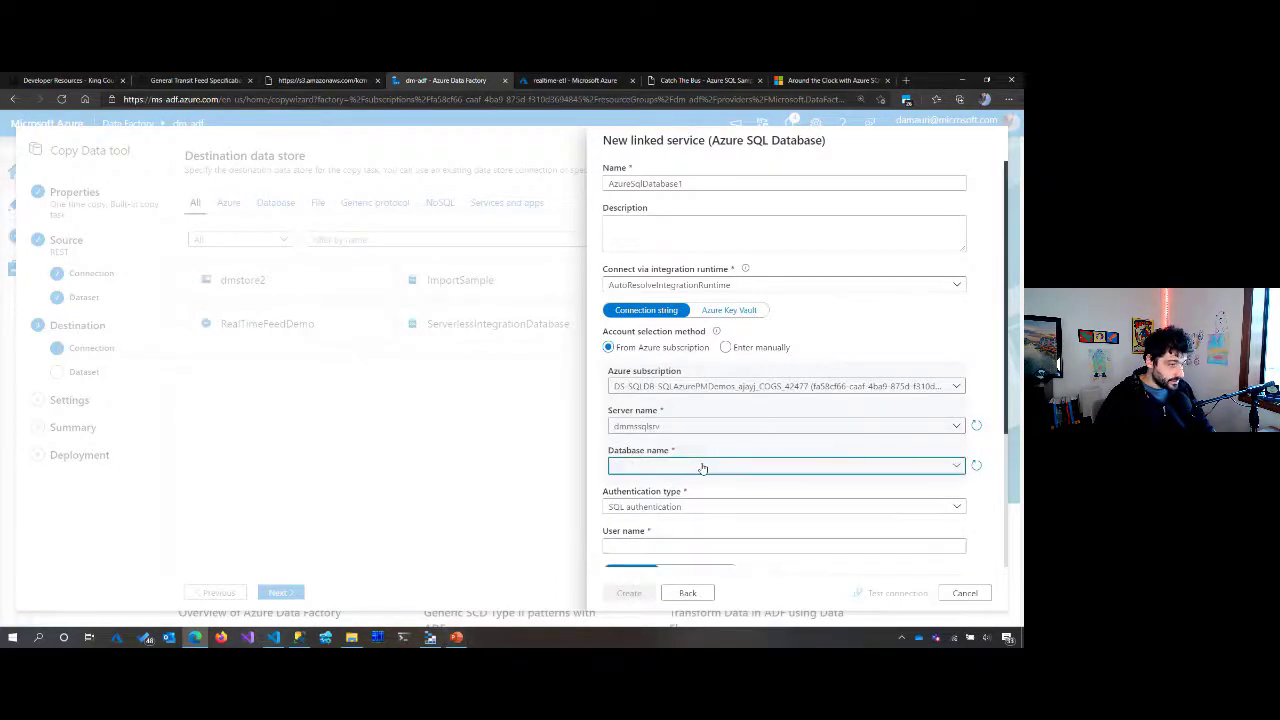
# Step: Filter the database list by 'serverless' and confirm the serverless_integration name in SSMS
pyautogui.click(700, 466)
pyautogui.write('serv')
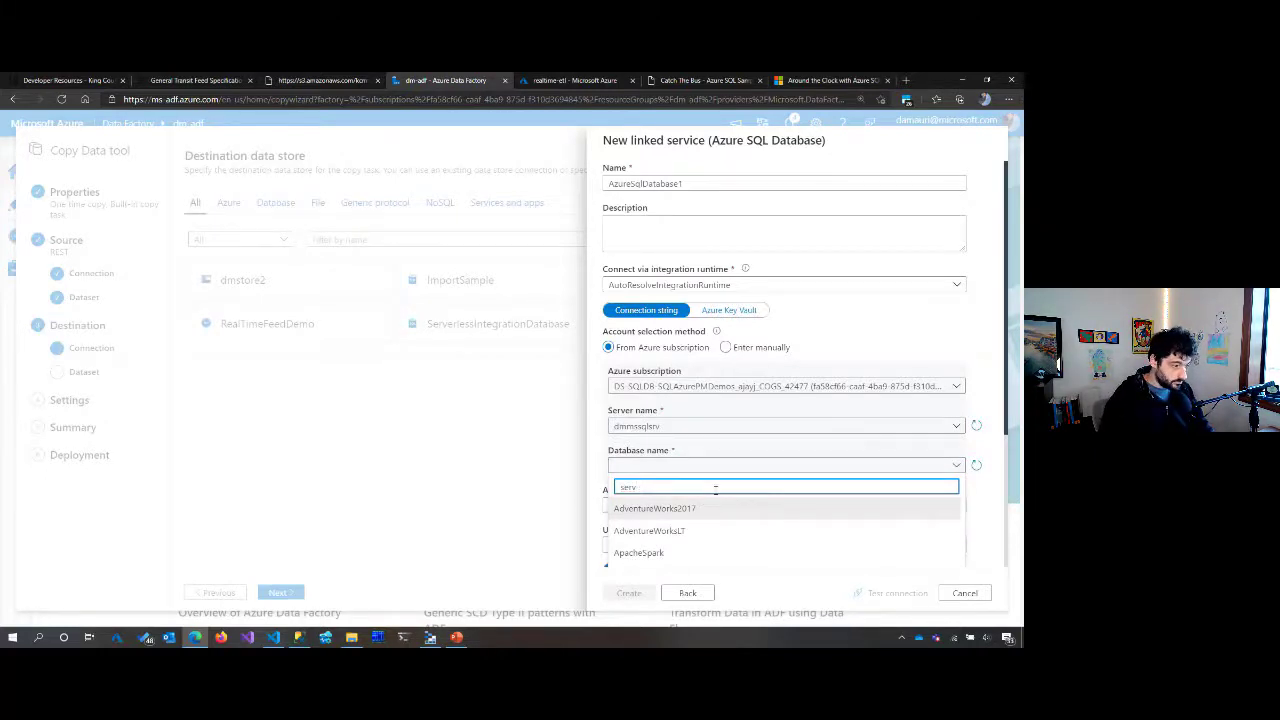
pyautogui.write('erl')
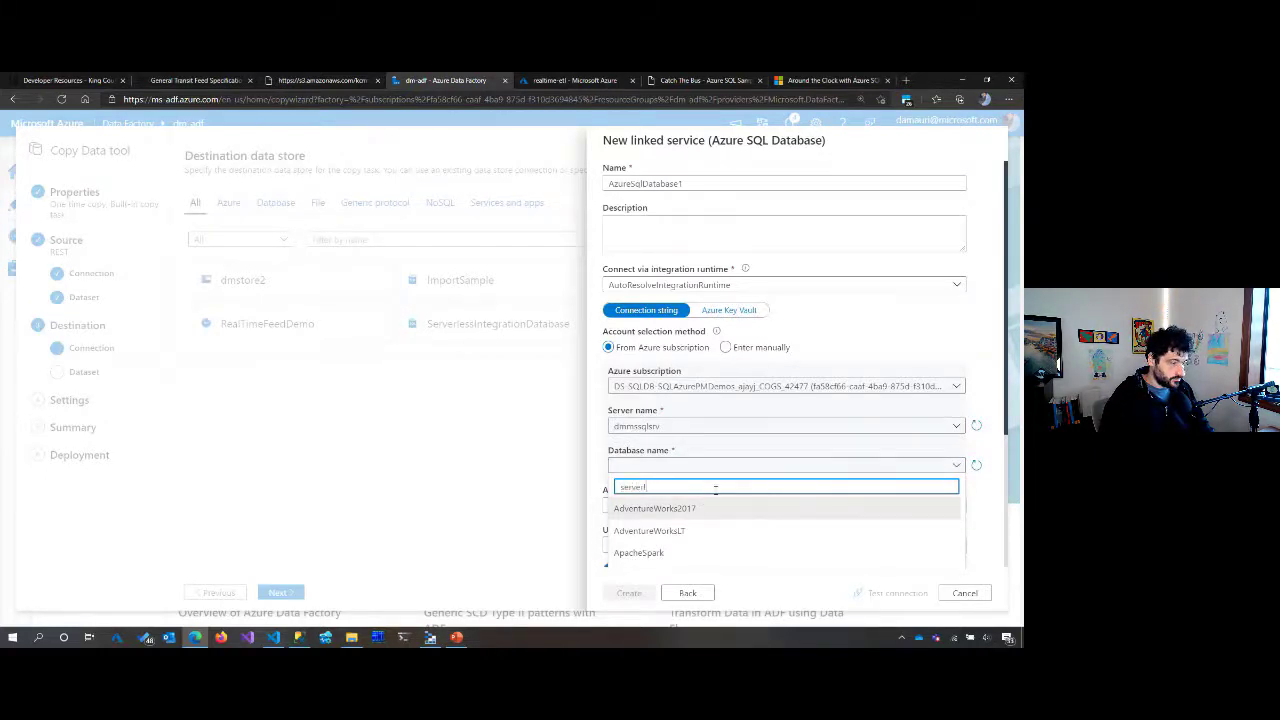
pyautogui.write('ess')
pyautogui.click(298, 637)
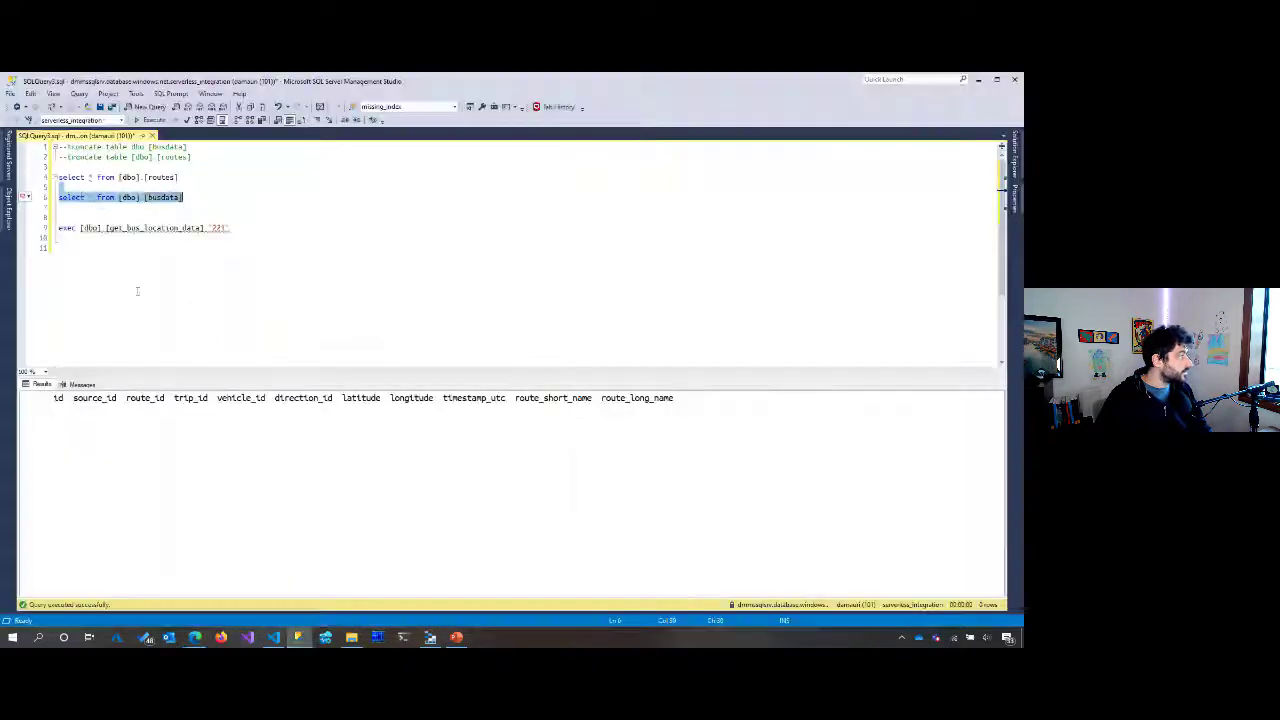
pyautogui.click(112, 120)
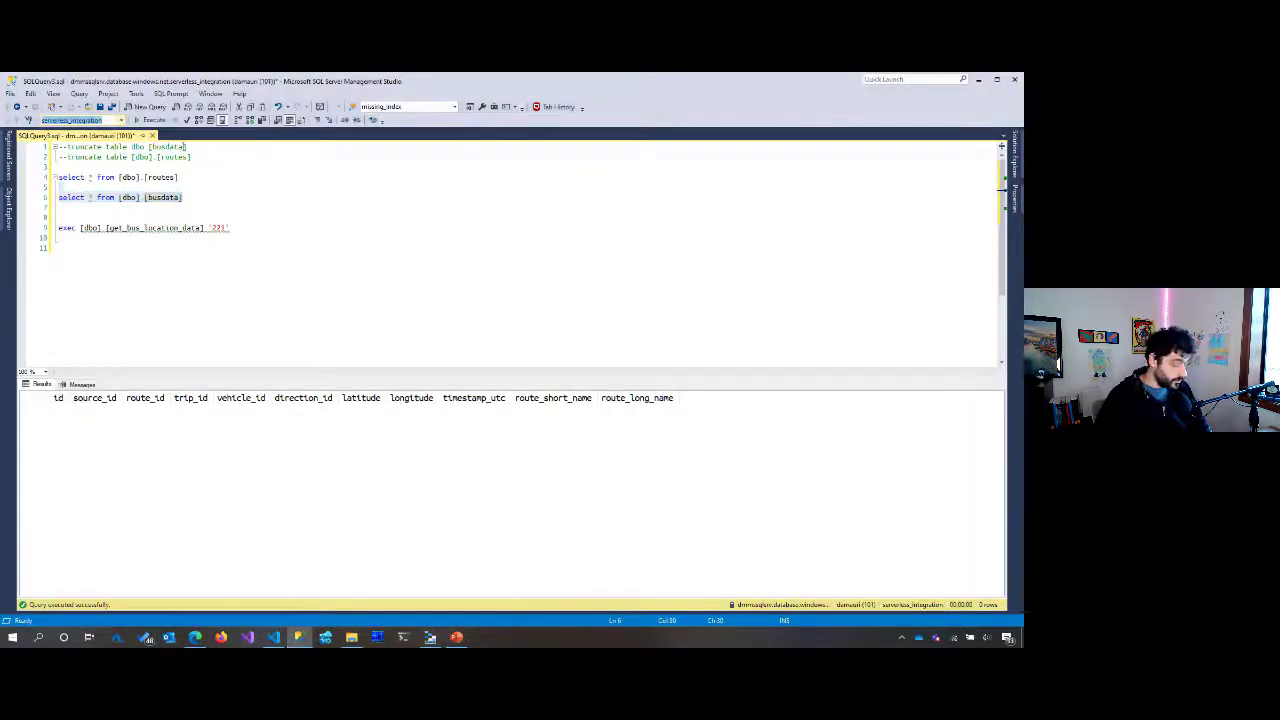
pyautogui.hotkey('alt', 'Tab')
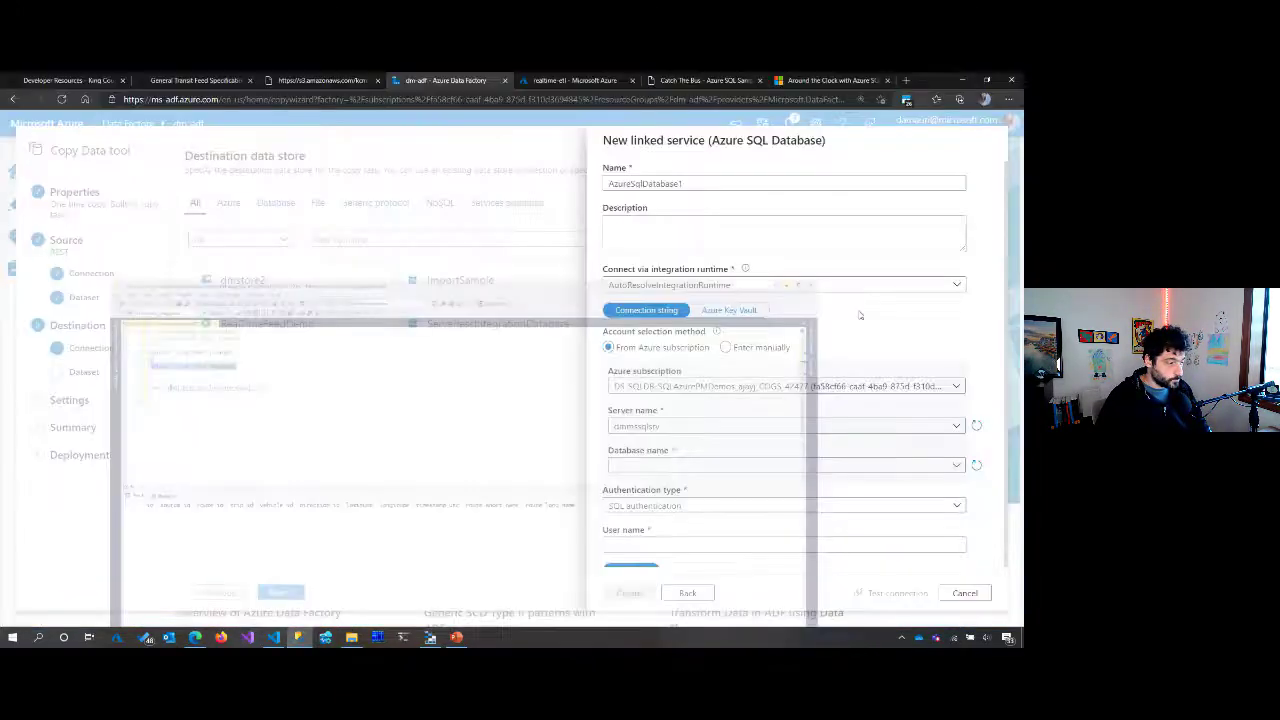
pyautogui.click(694, 425)
# Step: Reselect dmmssqlsrv and choose the serverless_integration database
pyautogui.click(663, 465)
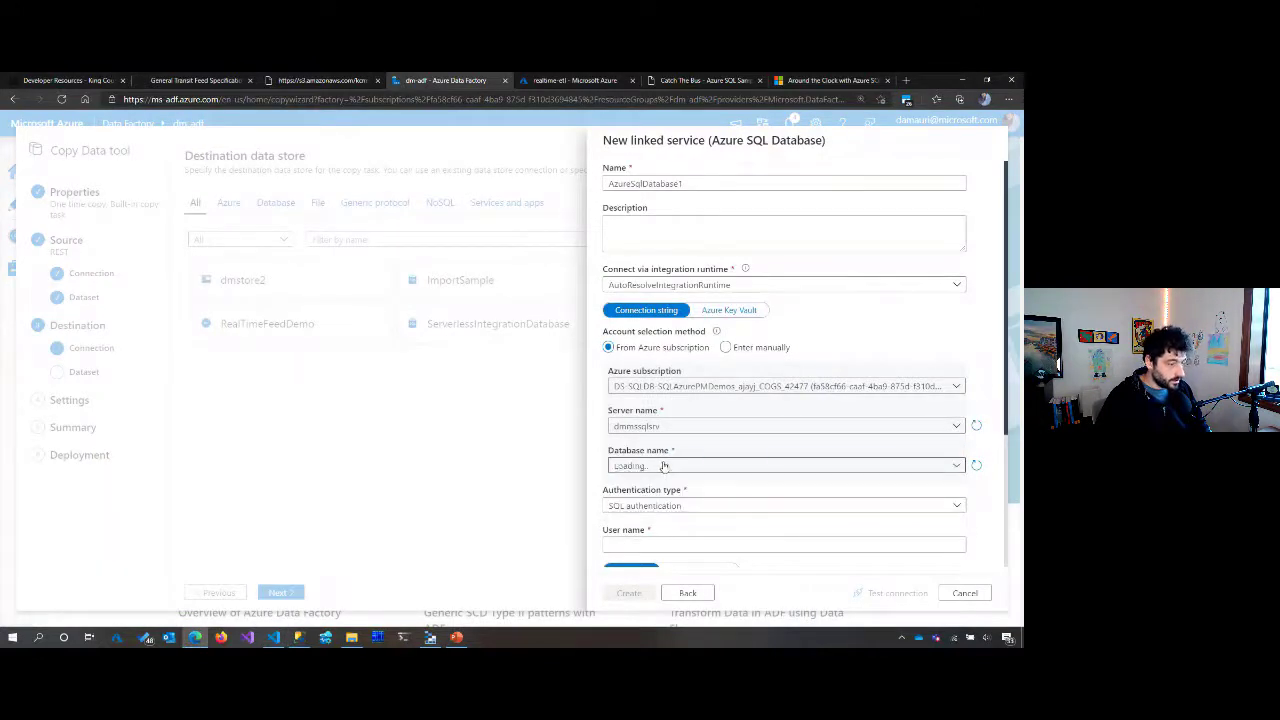
pyautogui.click(662, 468)
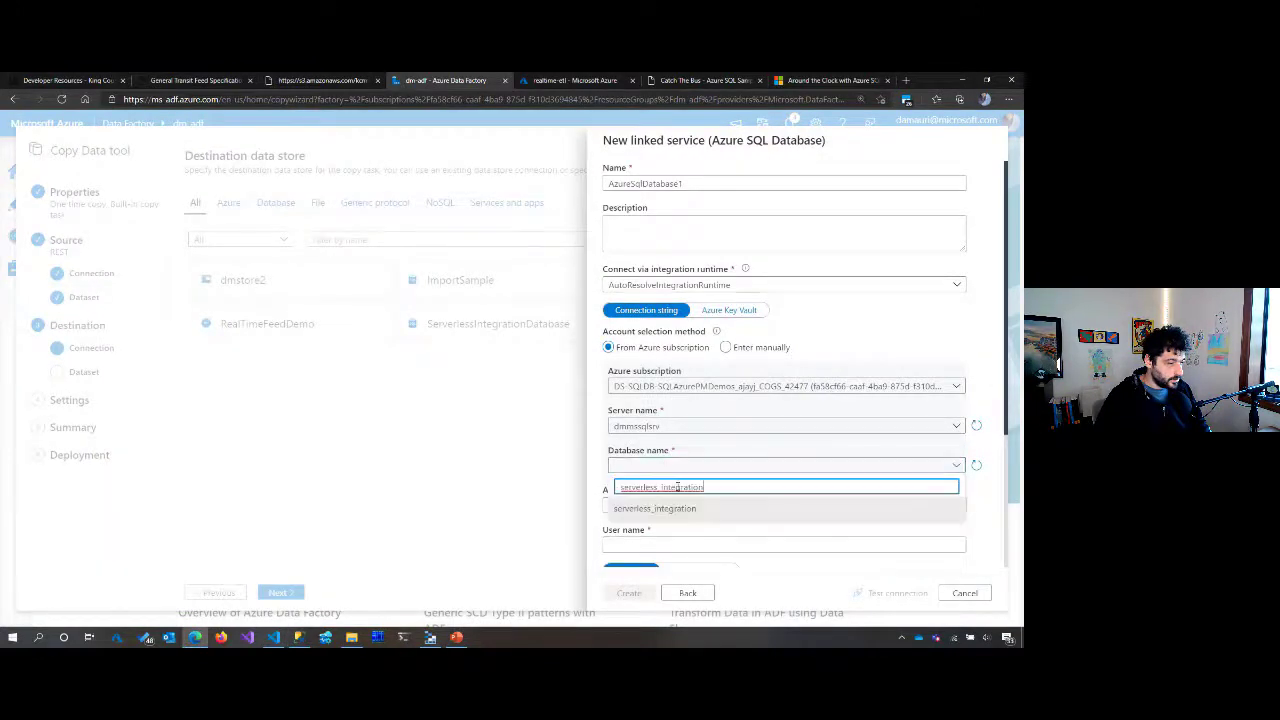
pyautogui.click(747, 506)
pyautogui.scroll(-2, 747, 506)
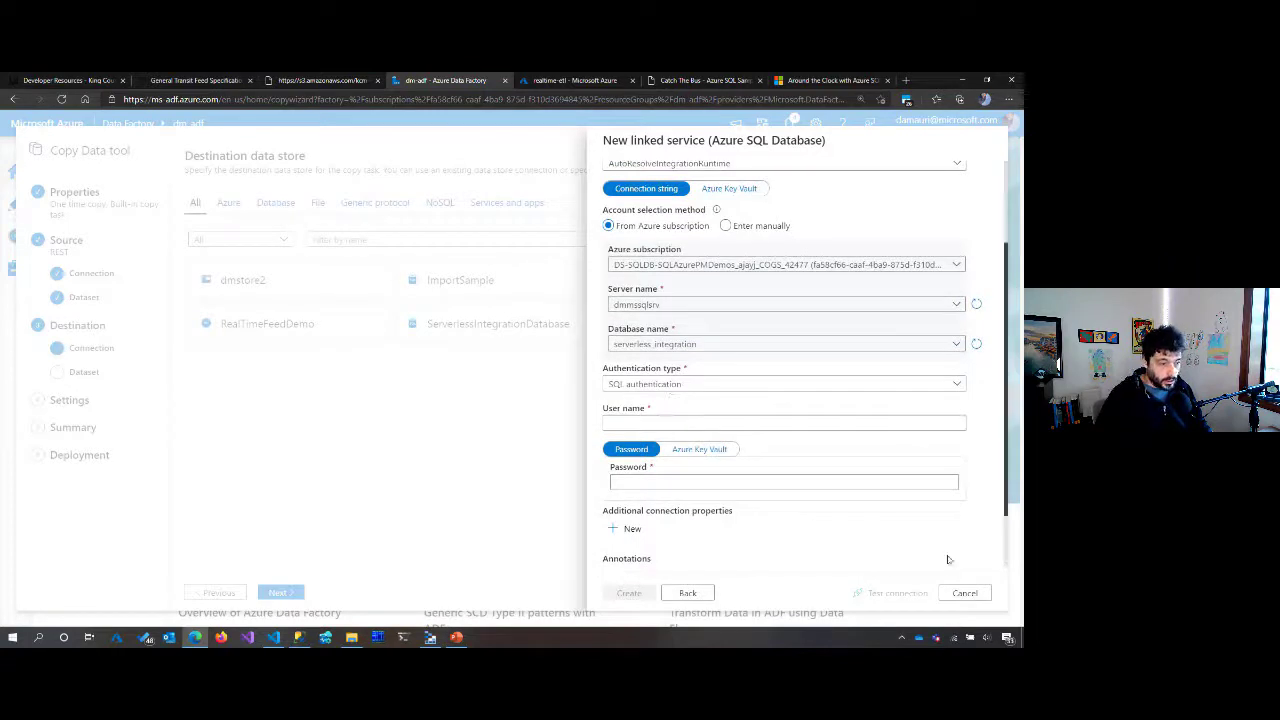
# Step: Enter the SQL login user name and password
pyautogui.click(642, 425)
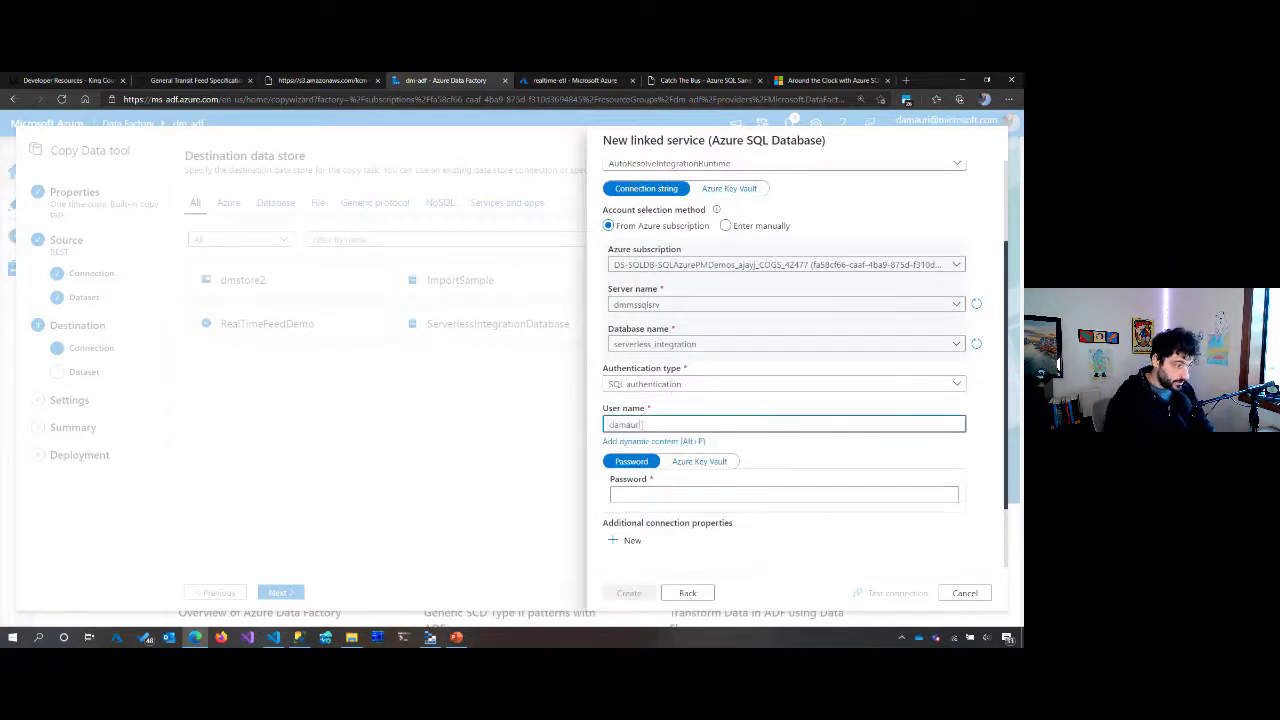
pyautogui.write('damauri')
pyautogui.click(679, 480)
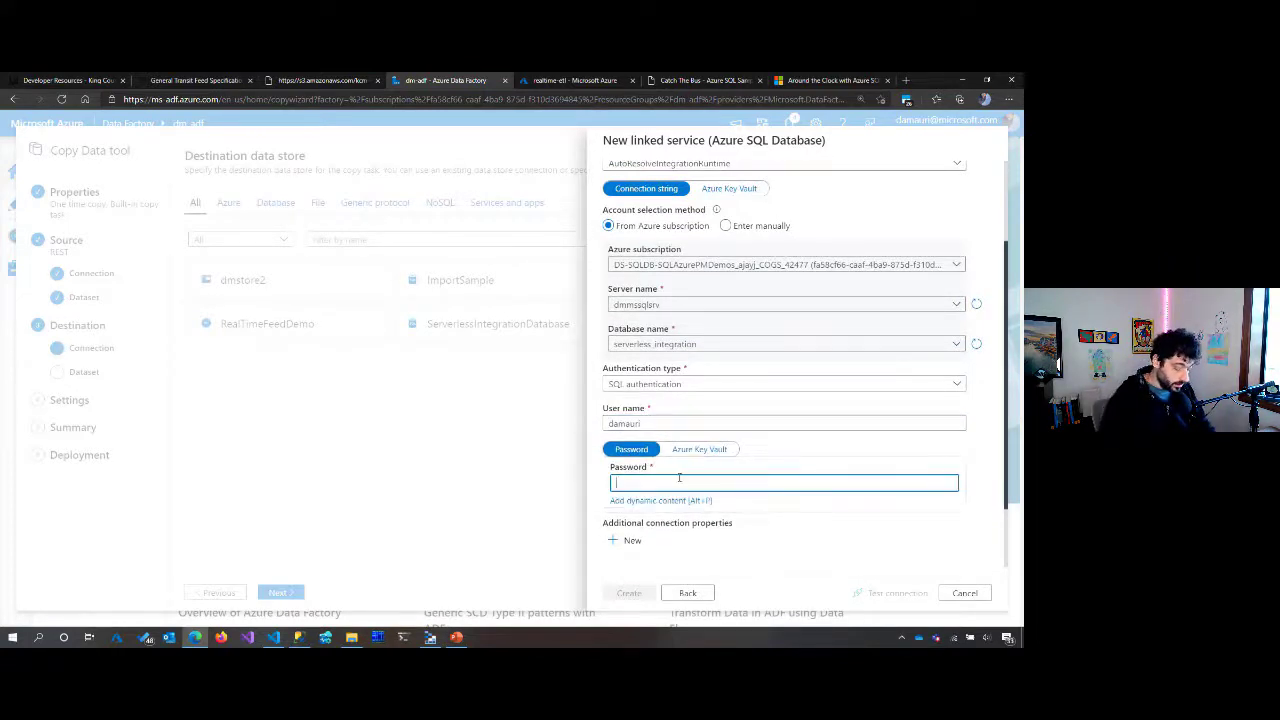
pyautogui.write('••••')
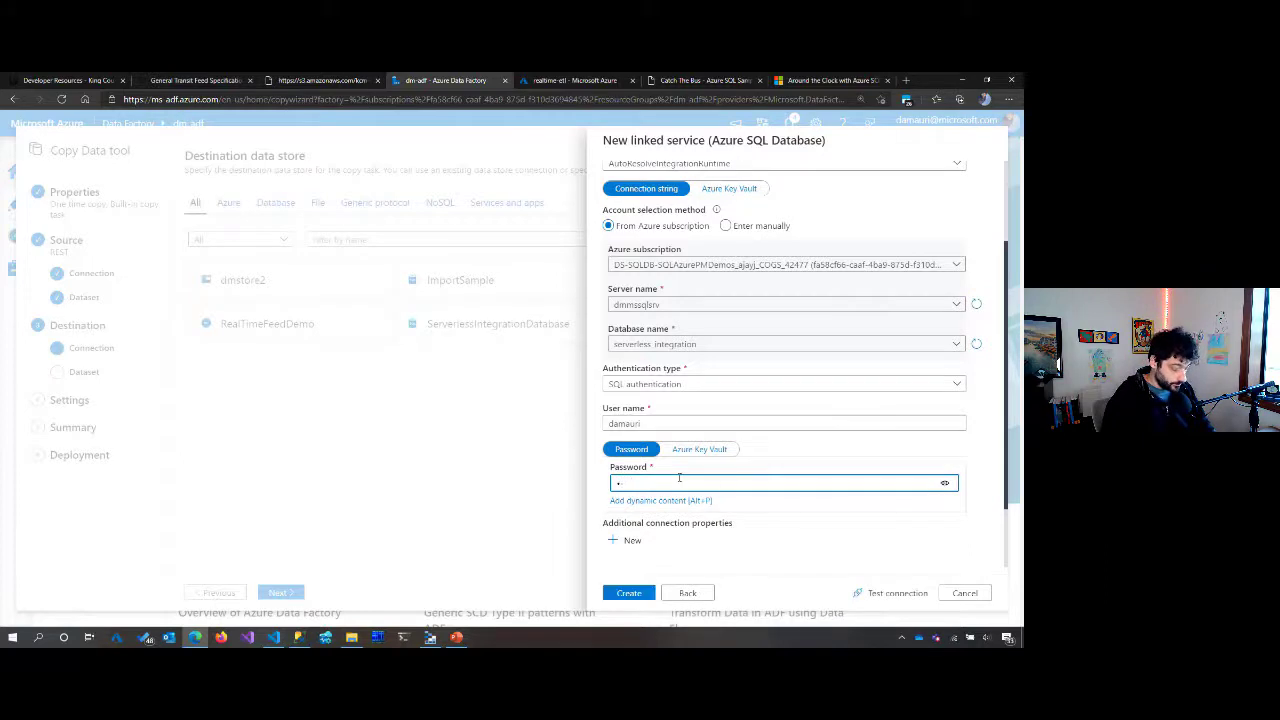
pyautogui.press('BackSpace')
pyautogui.press('BackSpace')
pyautogui.press('BackSpace')
pyautogui.press('BackSpace')
pyautogui.write('••••••••')
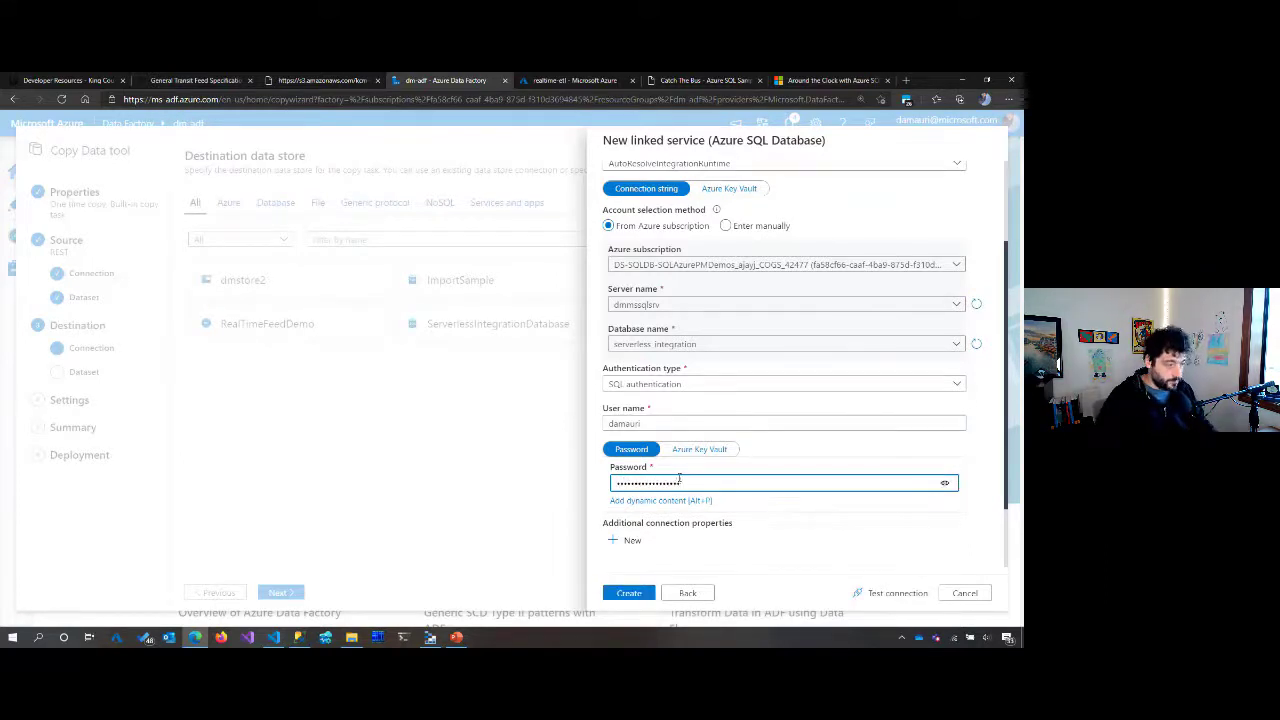
pyautogui.write('•')
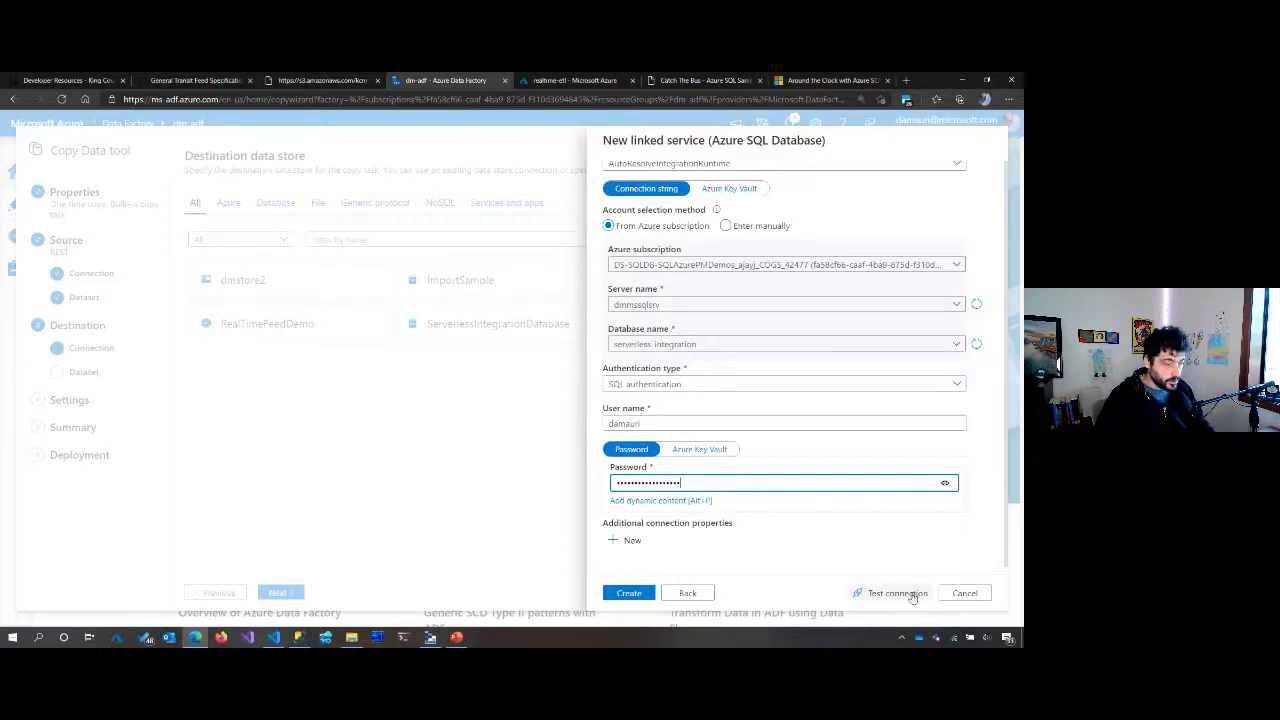
# Step: Test the connection and create the AzureSqlDatabase1 linked service
pyautogui.click(900, 593)
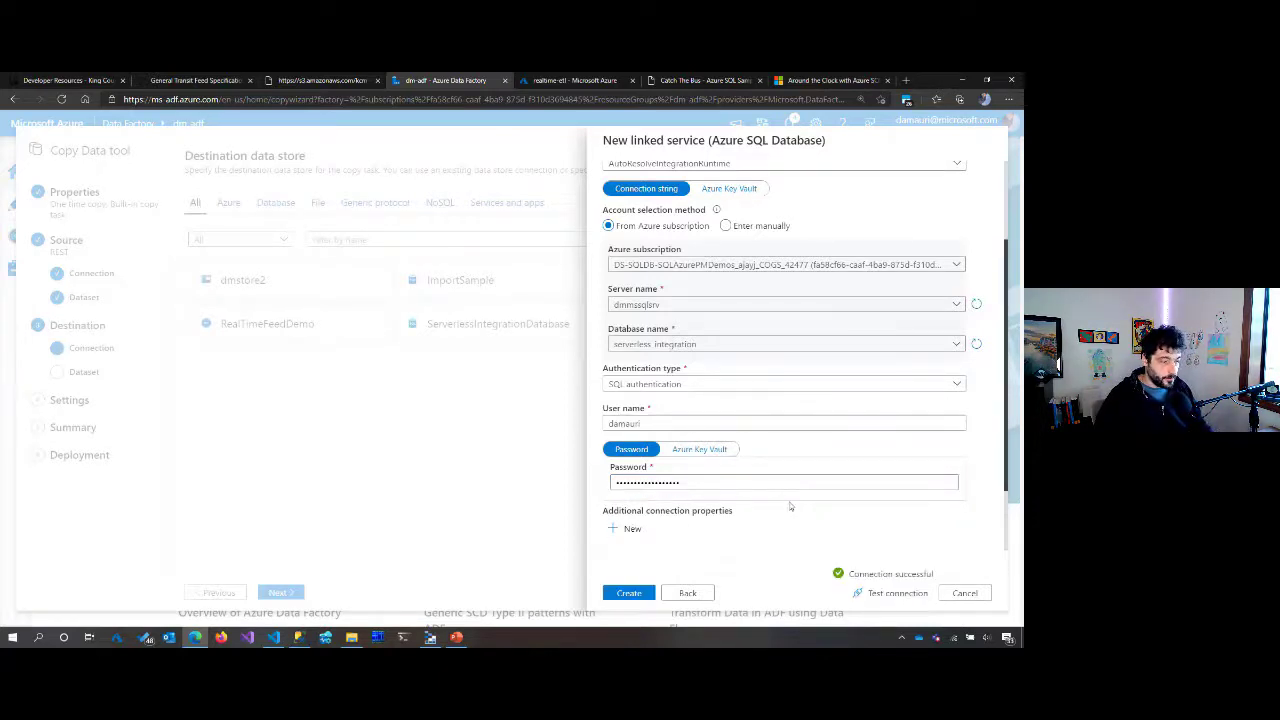
pyautogui.scroll(-1, 780, 505)
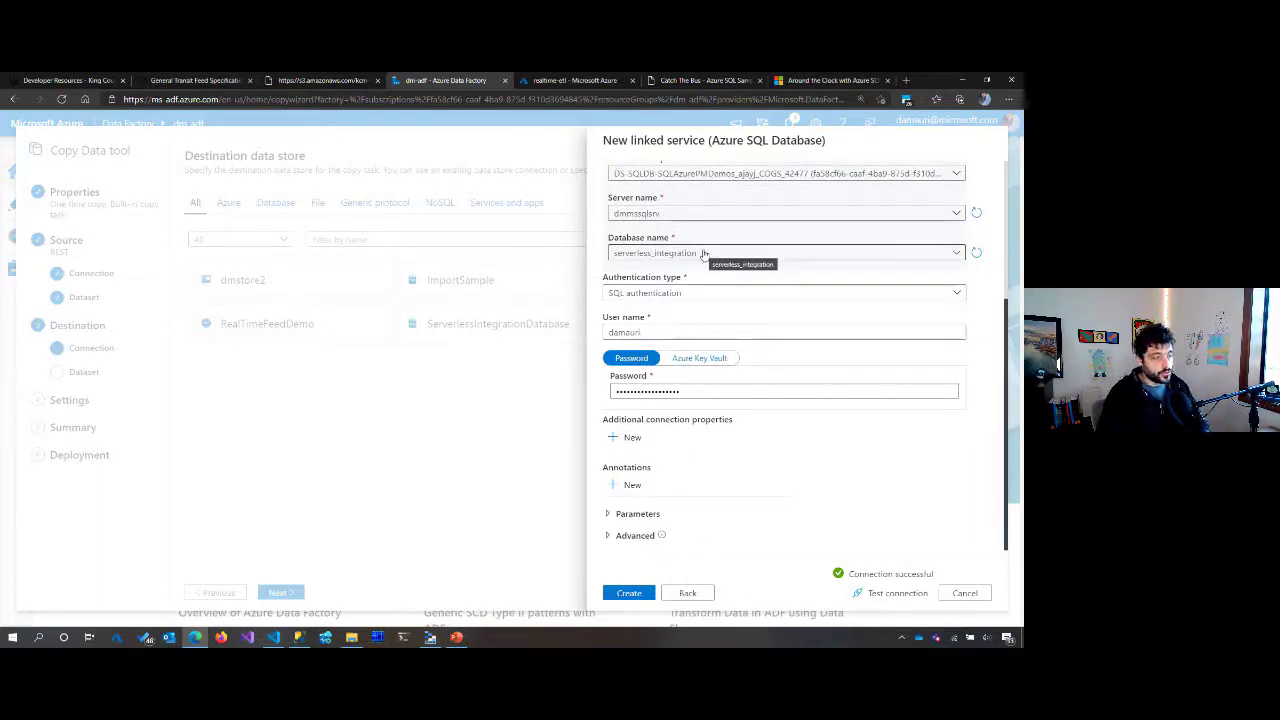
pyautogui.click(641, 596)
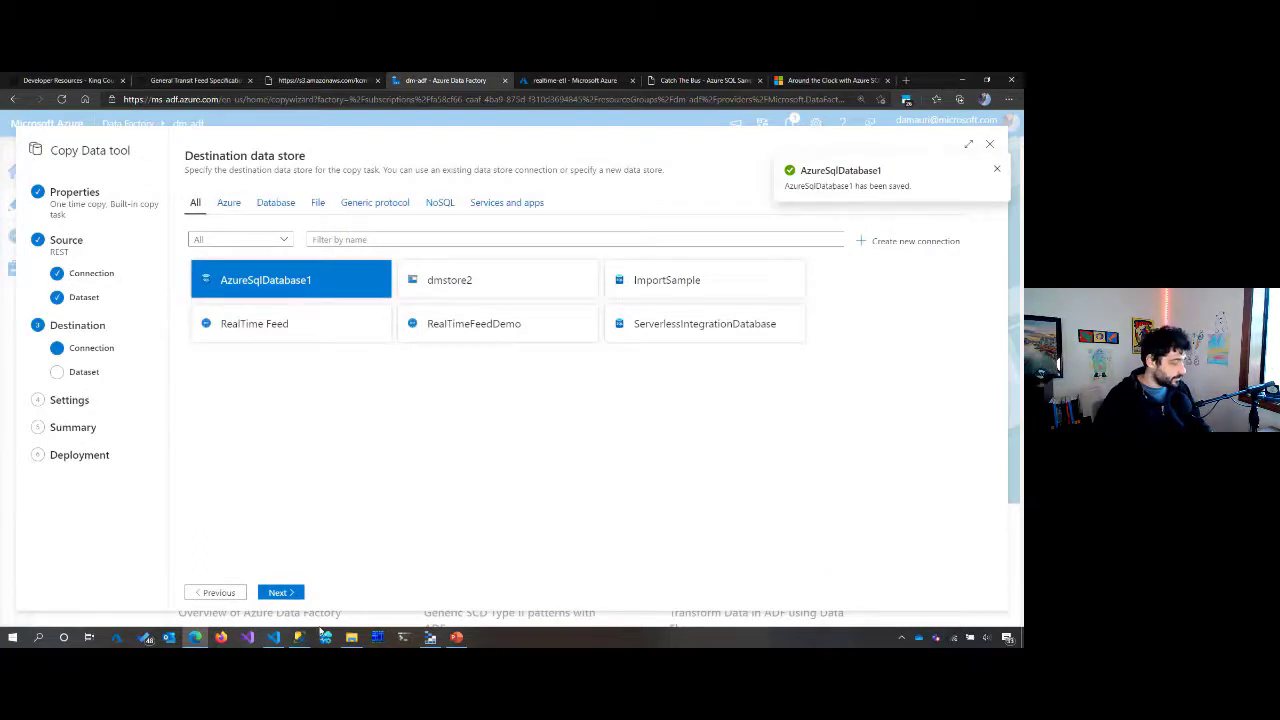
pyautogui.moveTo(298, 637)
pyautogui.click(297, 540)
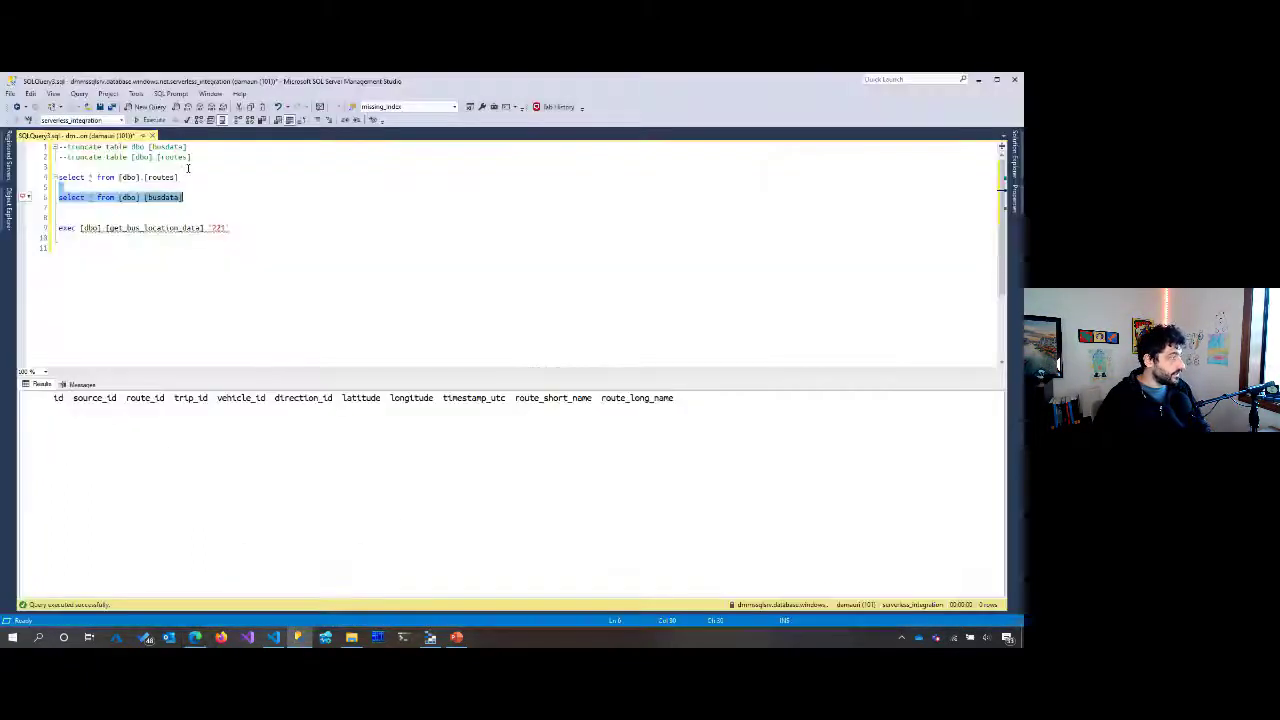
pyautogui.moveTo(188, 187); pyautogui.dragTo(229, 206)
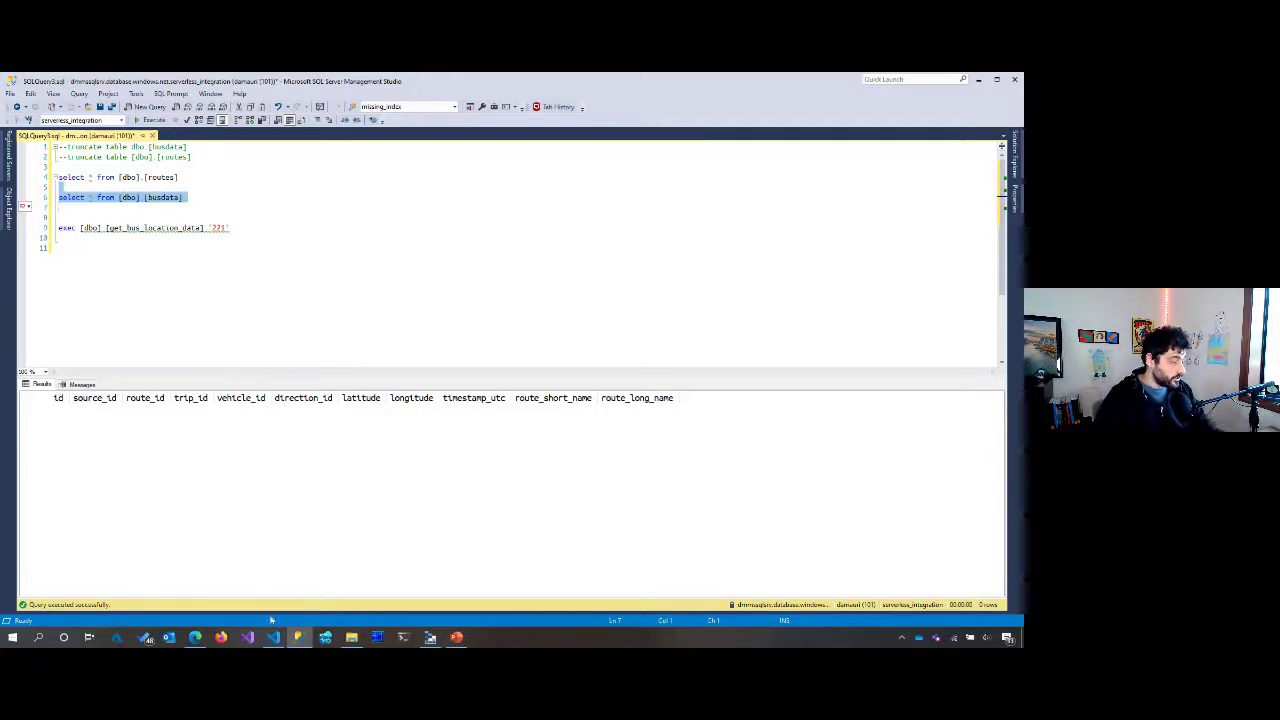
pyautogui.click(195, 637)
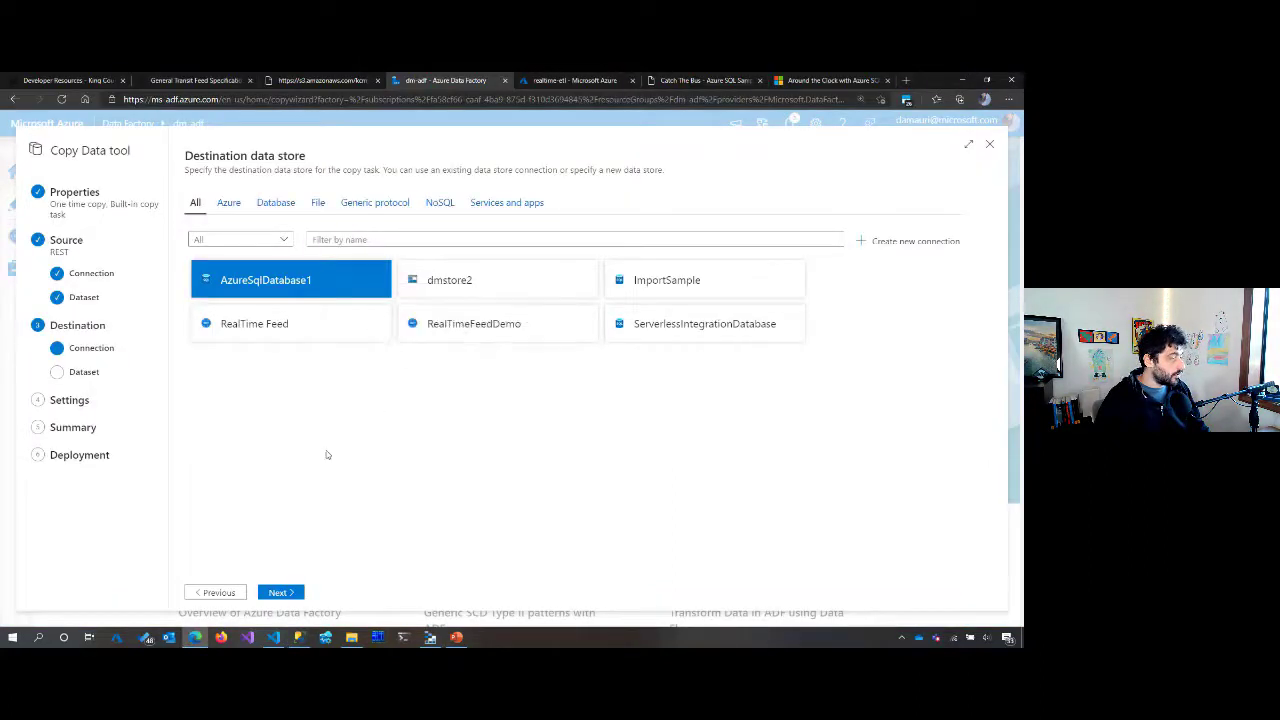
# Step: With AzureSqlDatabase1 as destination, target the existing dbo.busdata table
pyautogui.moveTo(316, 288)
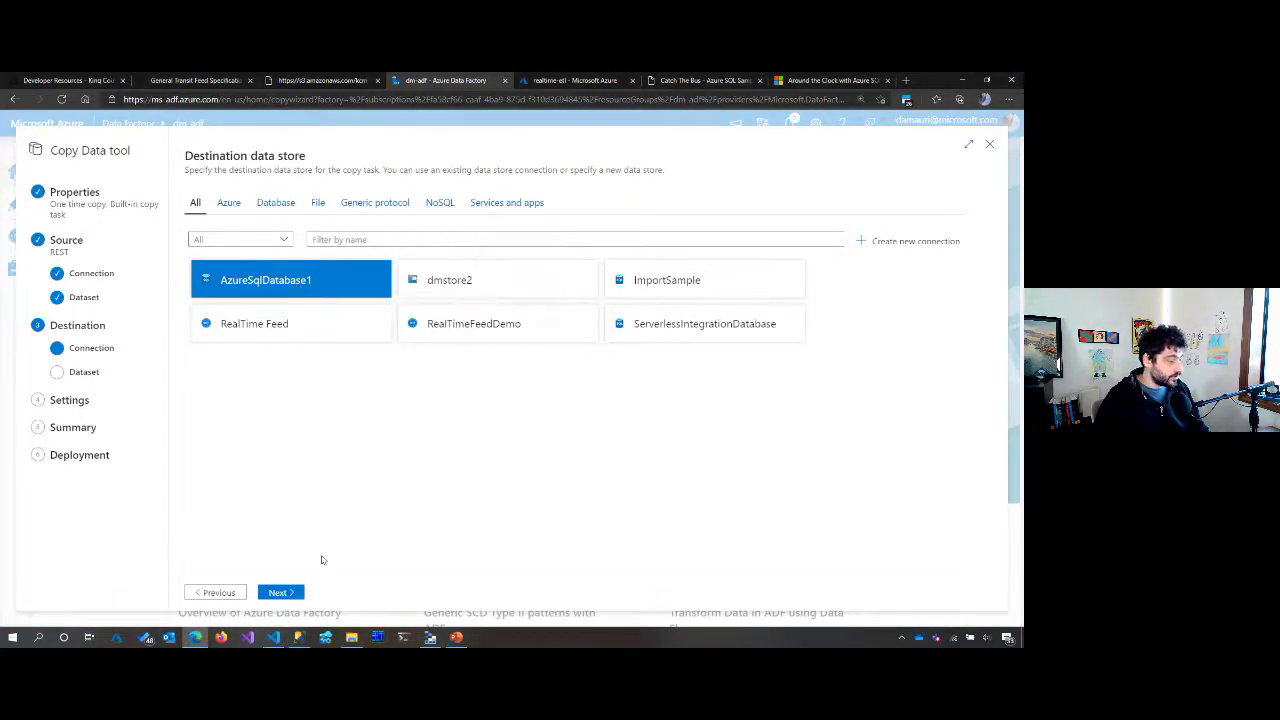
pyautogui.click(290, 593)
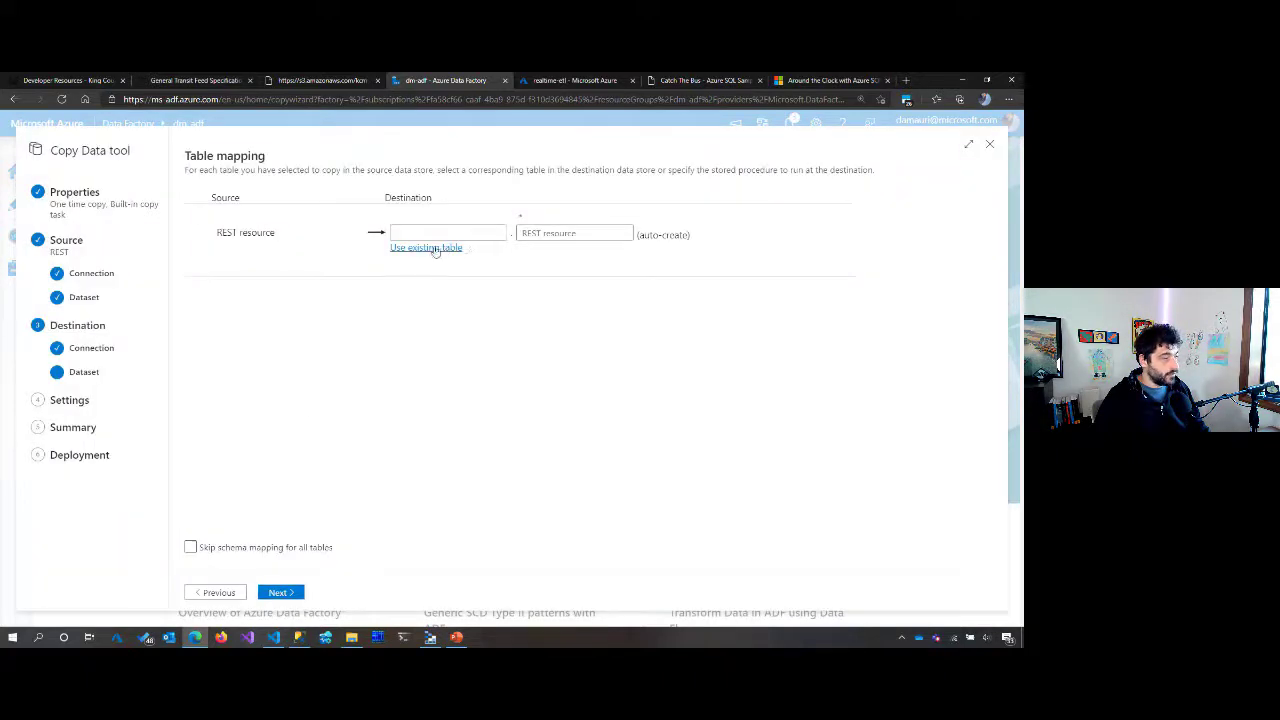
pyautogui.click(435, 248)
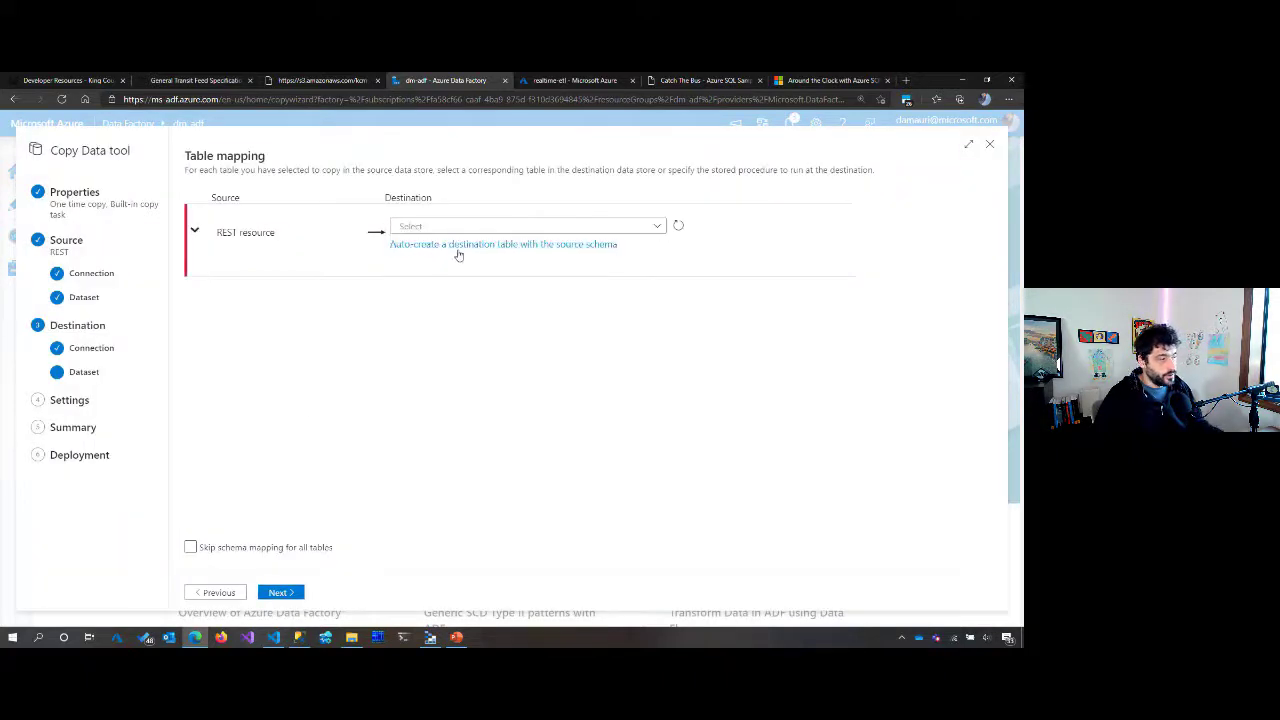
pyautogui.click(645, 226)
pyautogui.click(458, 268)
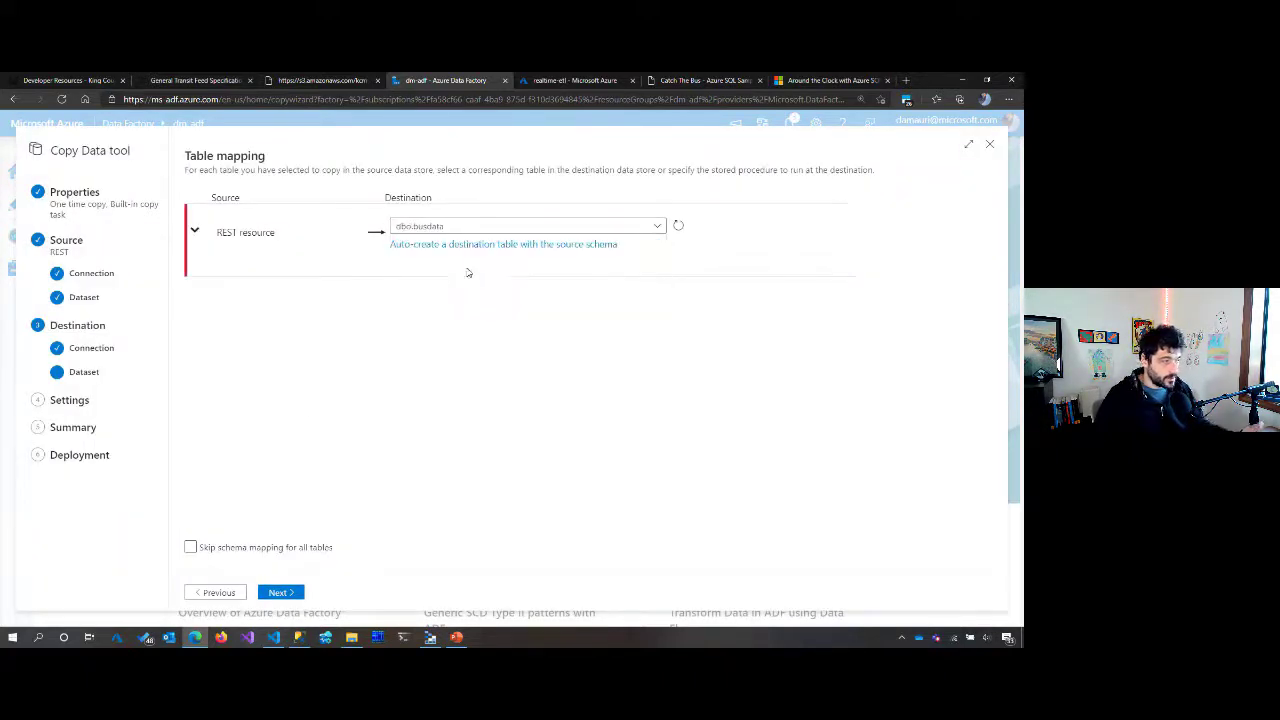
pyautogui.click(280, 592)
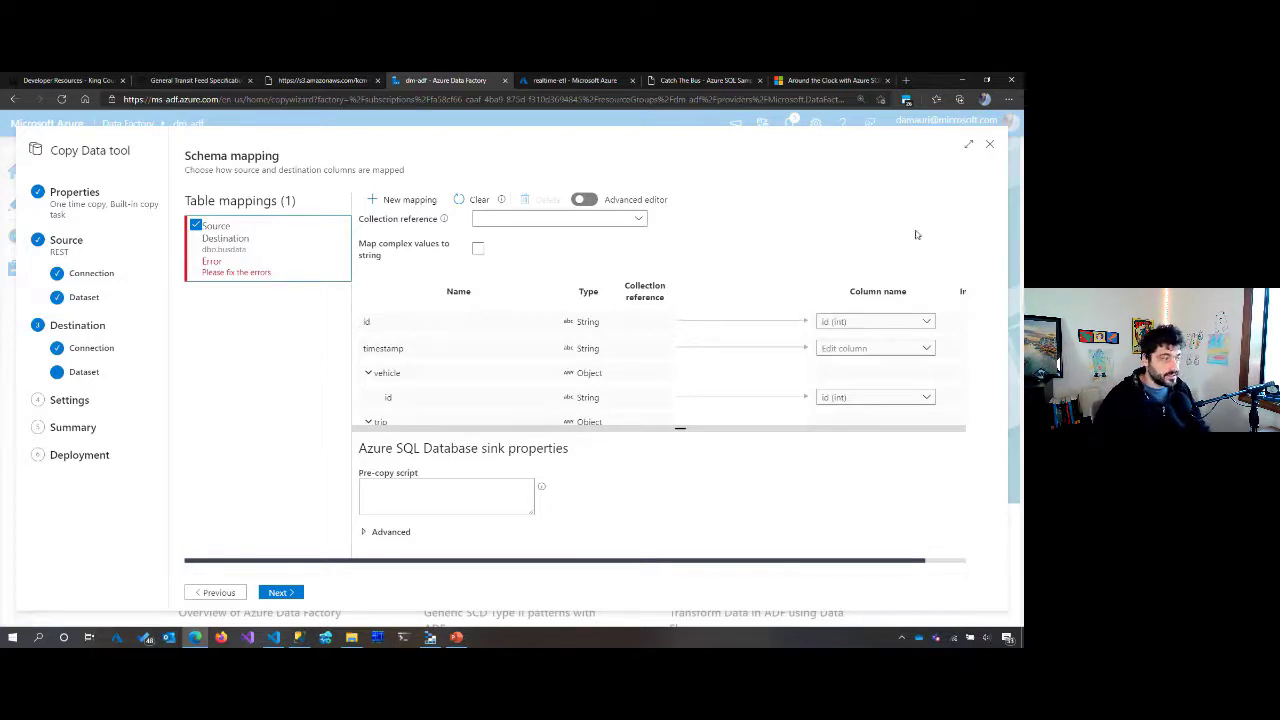
pyautogui.scroll(-1, 687, 253)
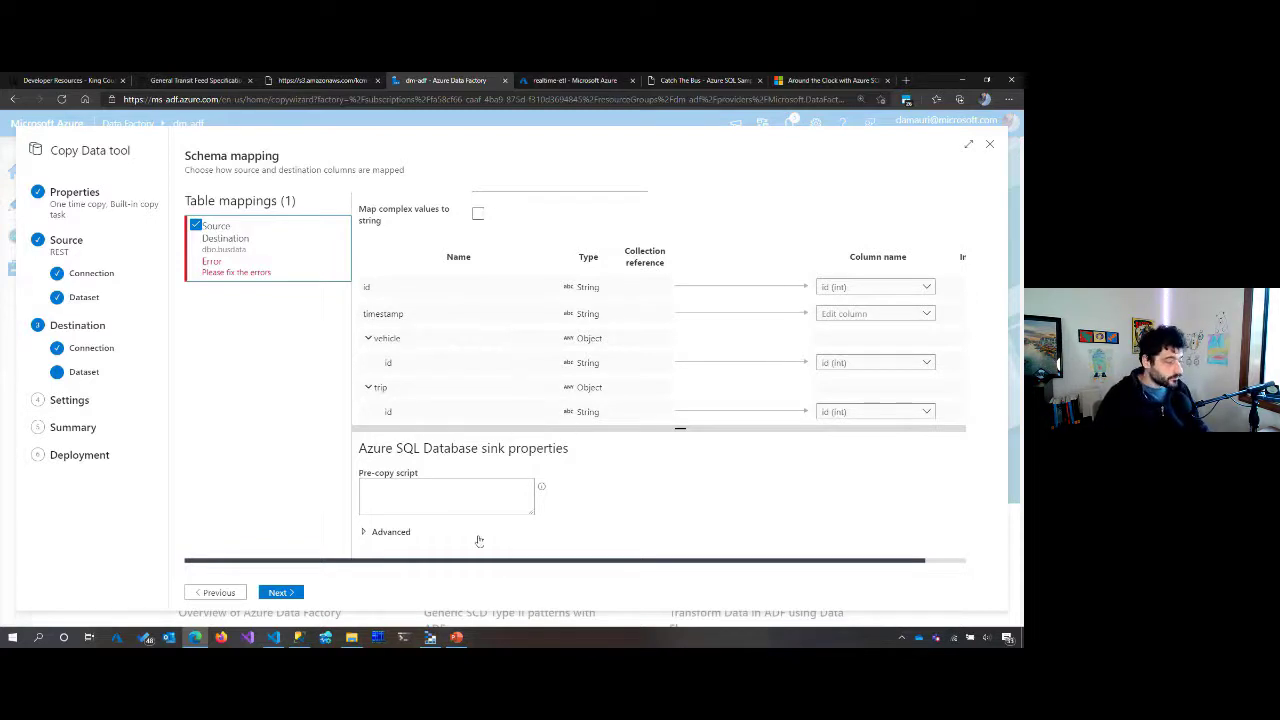
pyautogui.hotkey('alt', 'Tab')
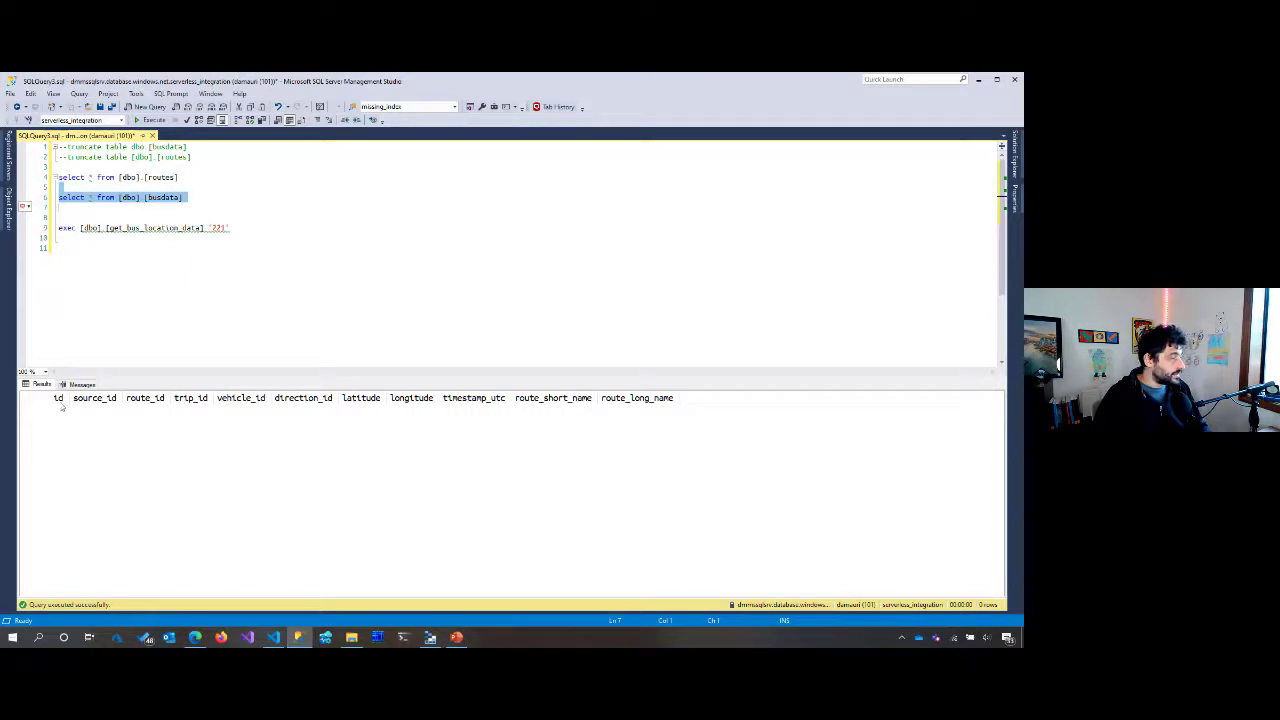
pyautogui.click(979, 81)
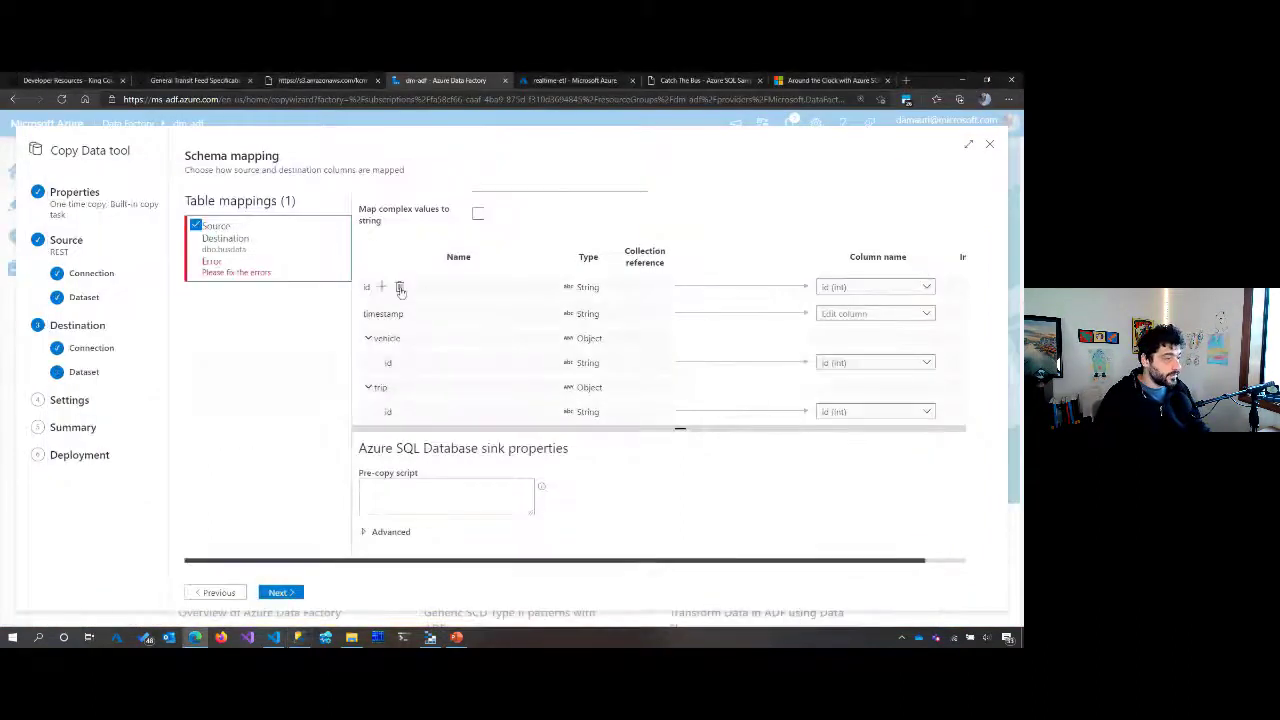
# Step: Map vehicle id to vehicle_id and trip id to trip_id in the schema mapping
pyautogui.click(913, 313)
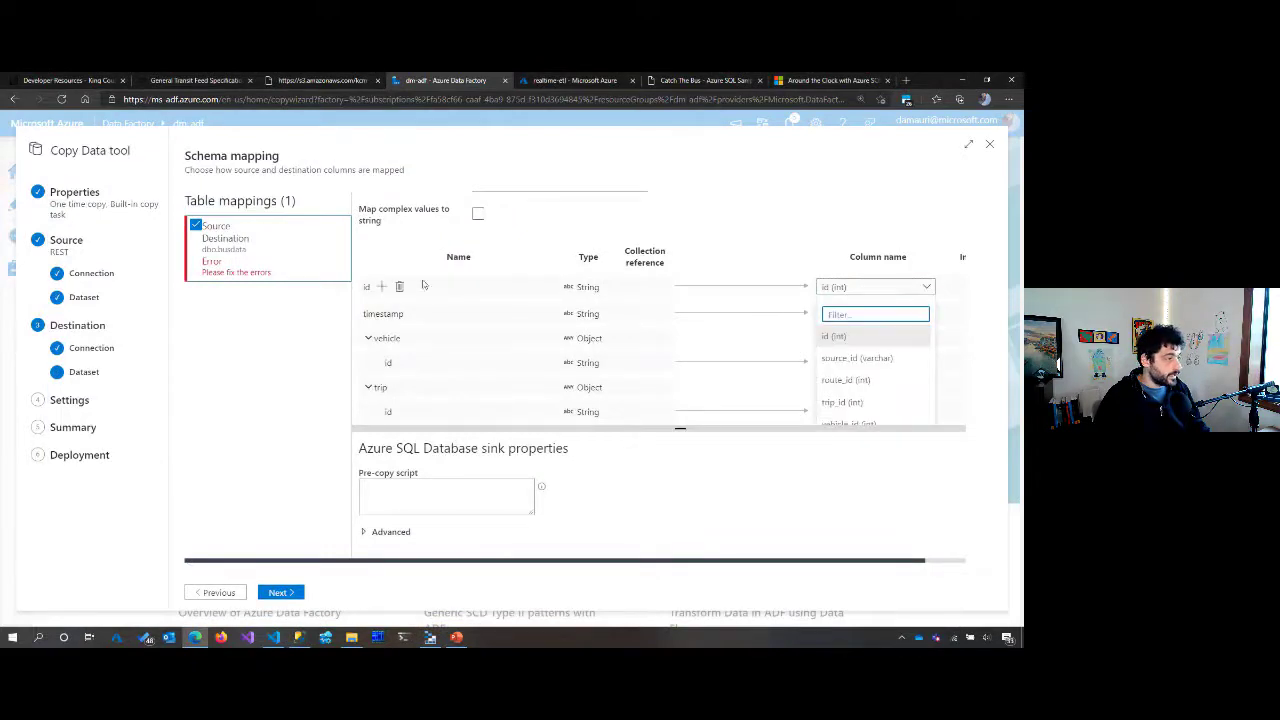
pyautogui.scroll(-1, 400, 290)
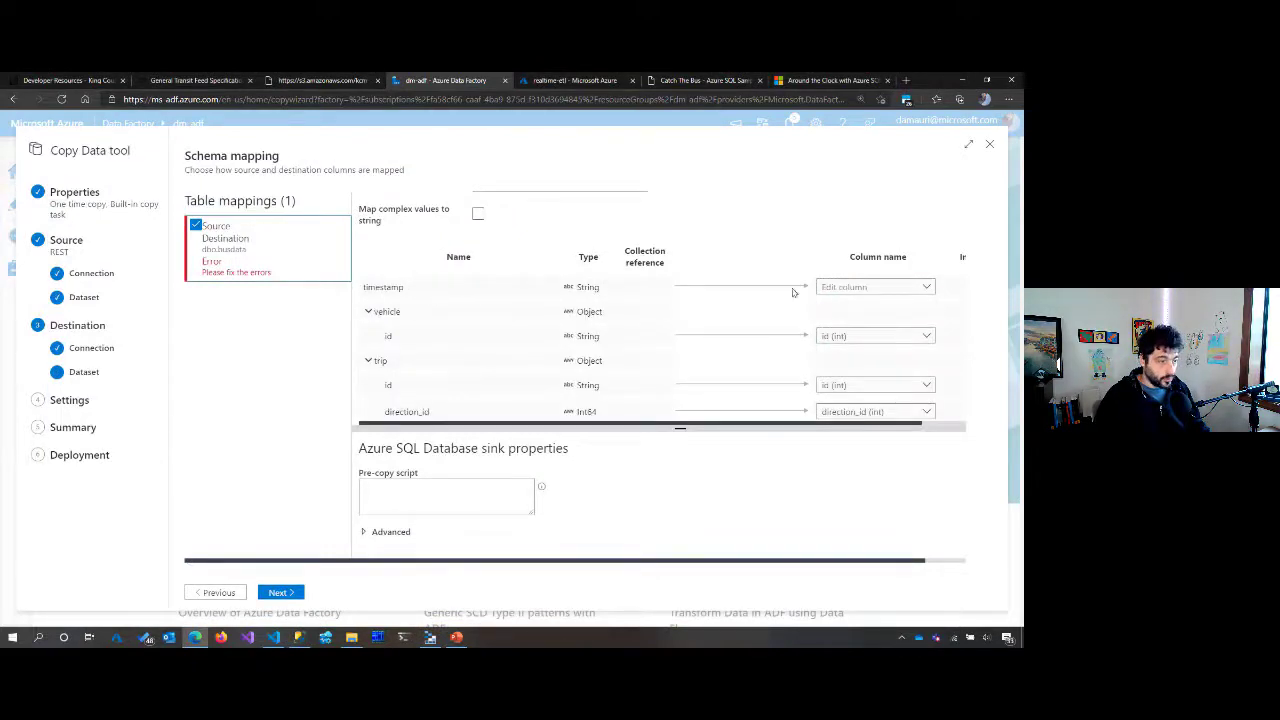
pyautogui.click(926, 287)
pyautogui.scroll(-2, 910, 346)
pyautogui.scroll(-5, 910, 346)
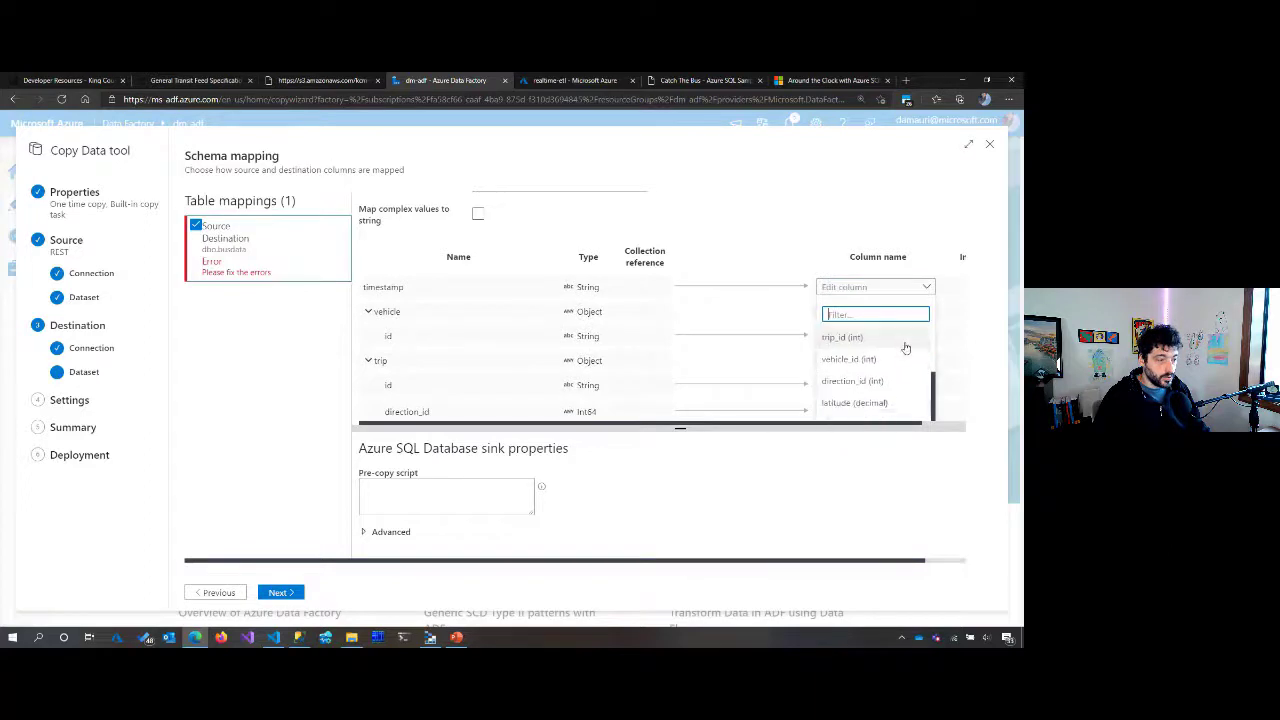
pyautogui.scroll(1, 420, 257)
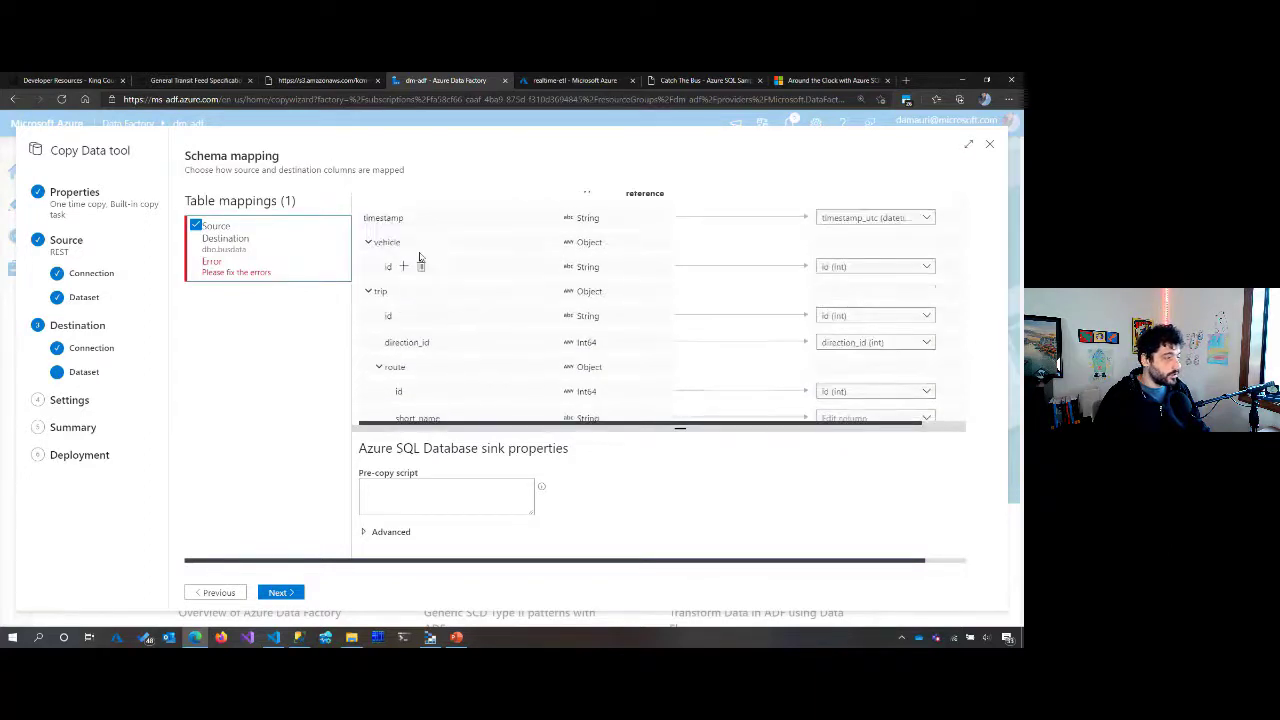
pyautogui.click(882, 267)
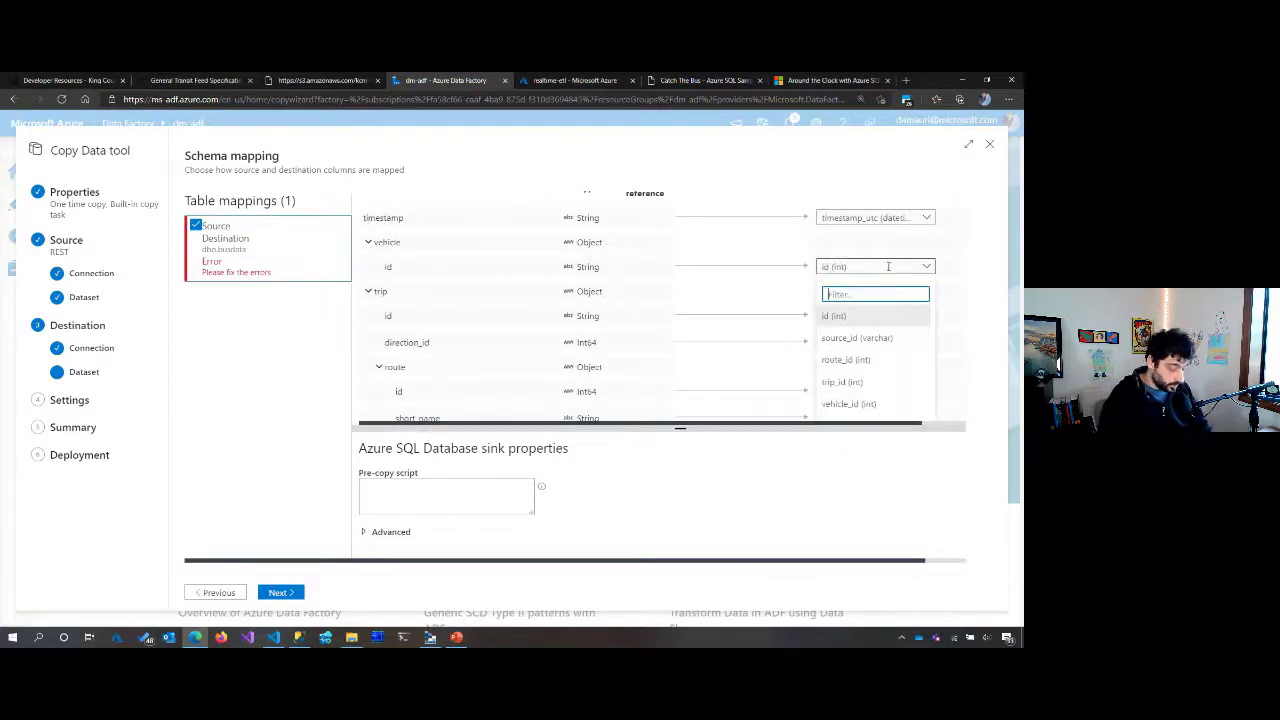
pyautogui.write('veh')
pyautogui.click(850, 316)
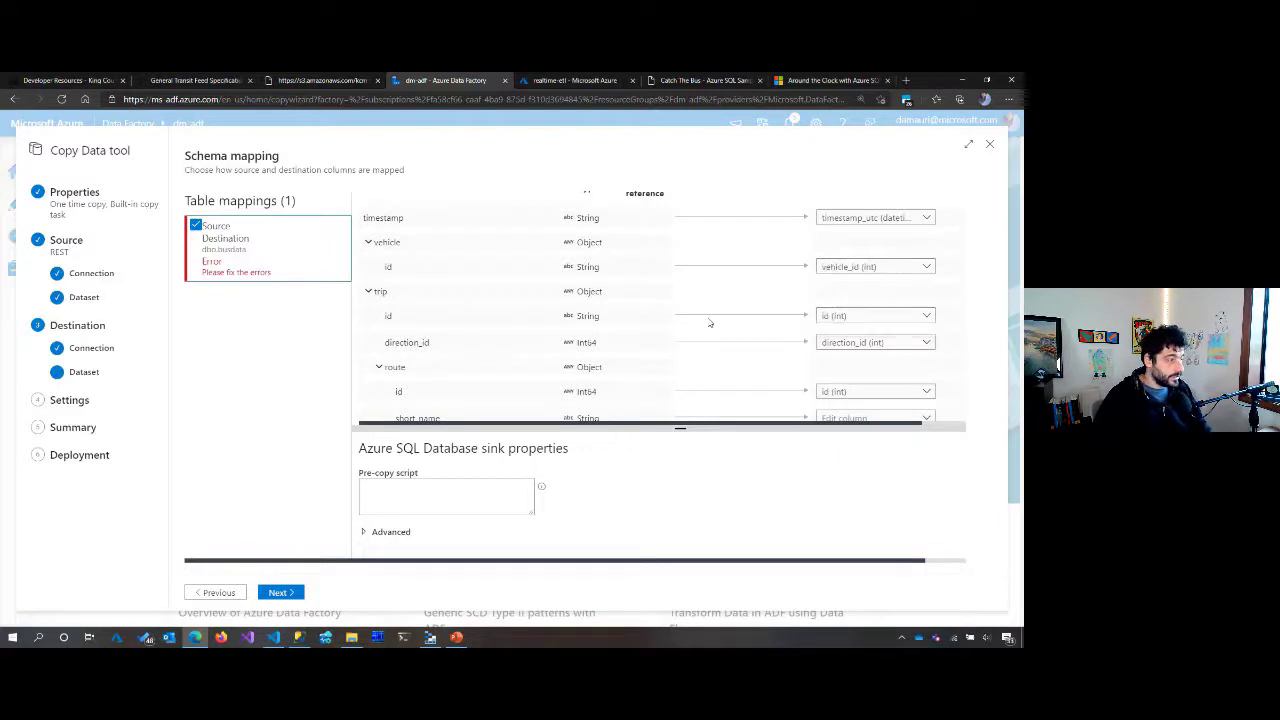
pyautogui.click(889, 317)
pyautogui.write('trip')
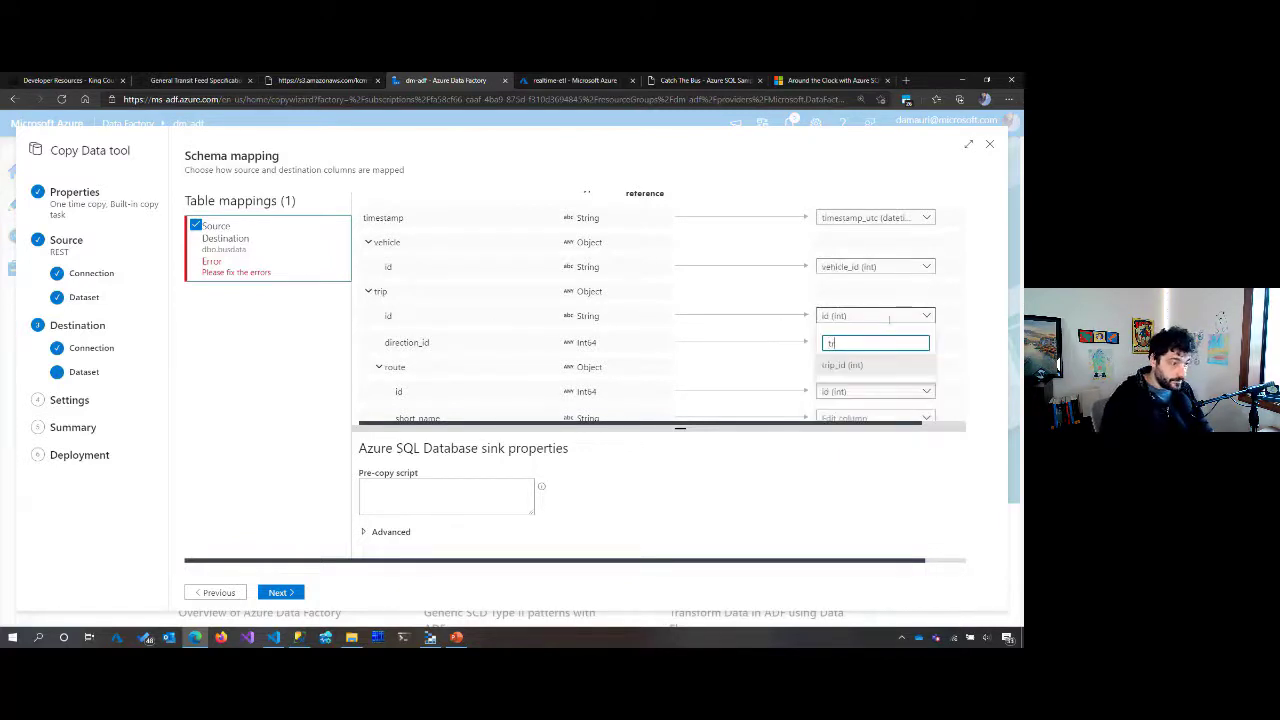
pyautogui.click(880, 366)
# Step: Map route id to the route_id destination column
pyautogui.click(903, 344)
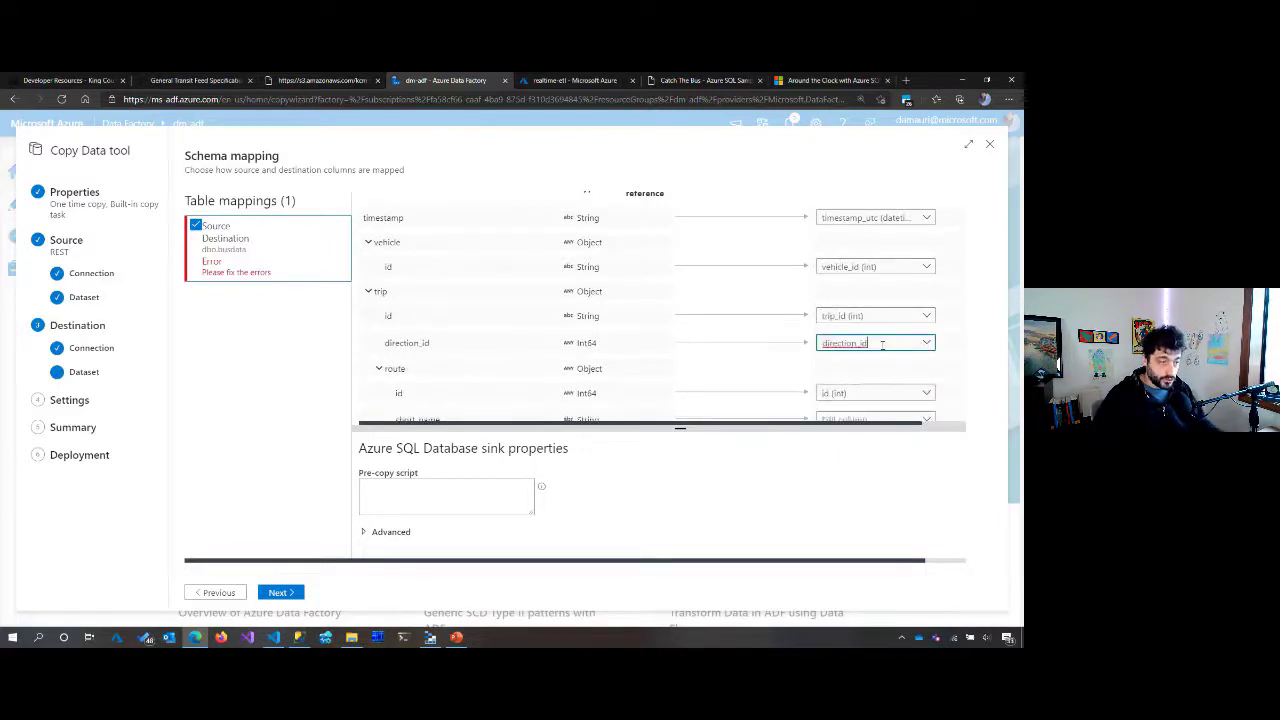
pyautogui.scroll(-1, 729, 369)
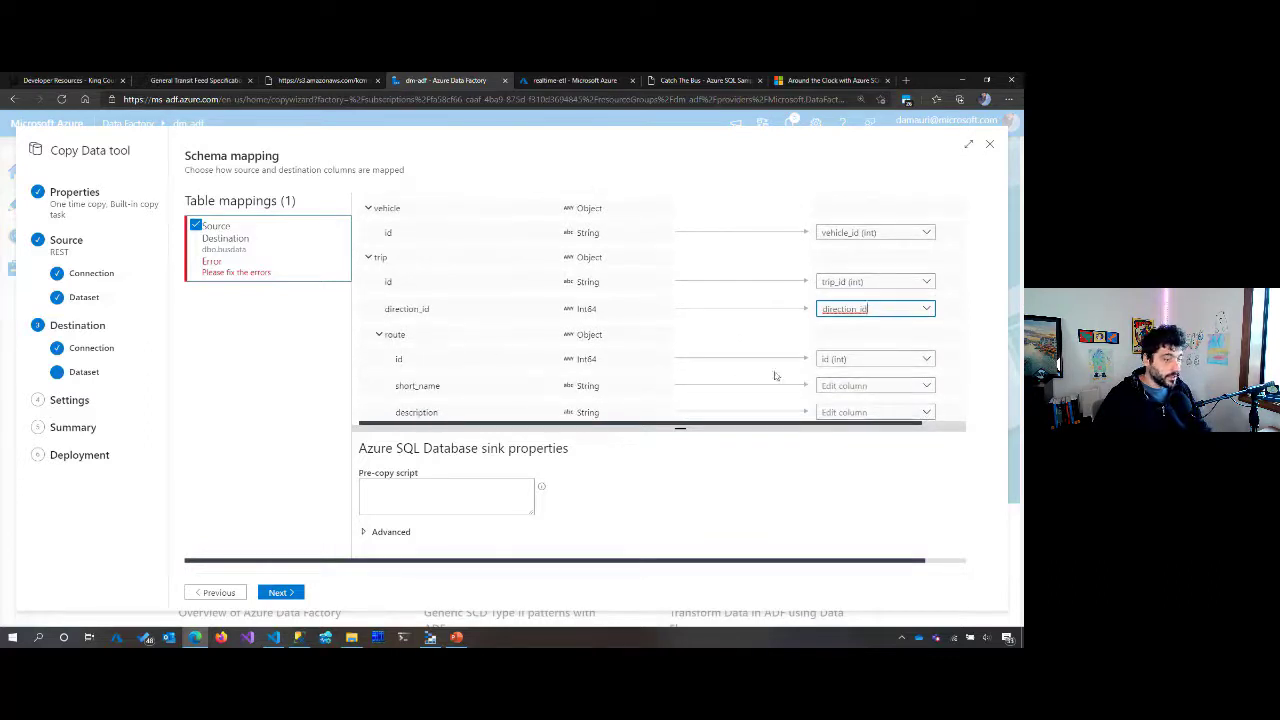
pyautogui.click(855, 362)
pyautogui.press('BackSpace')
pyautogui.press('BackSpace')
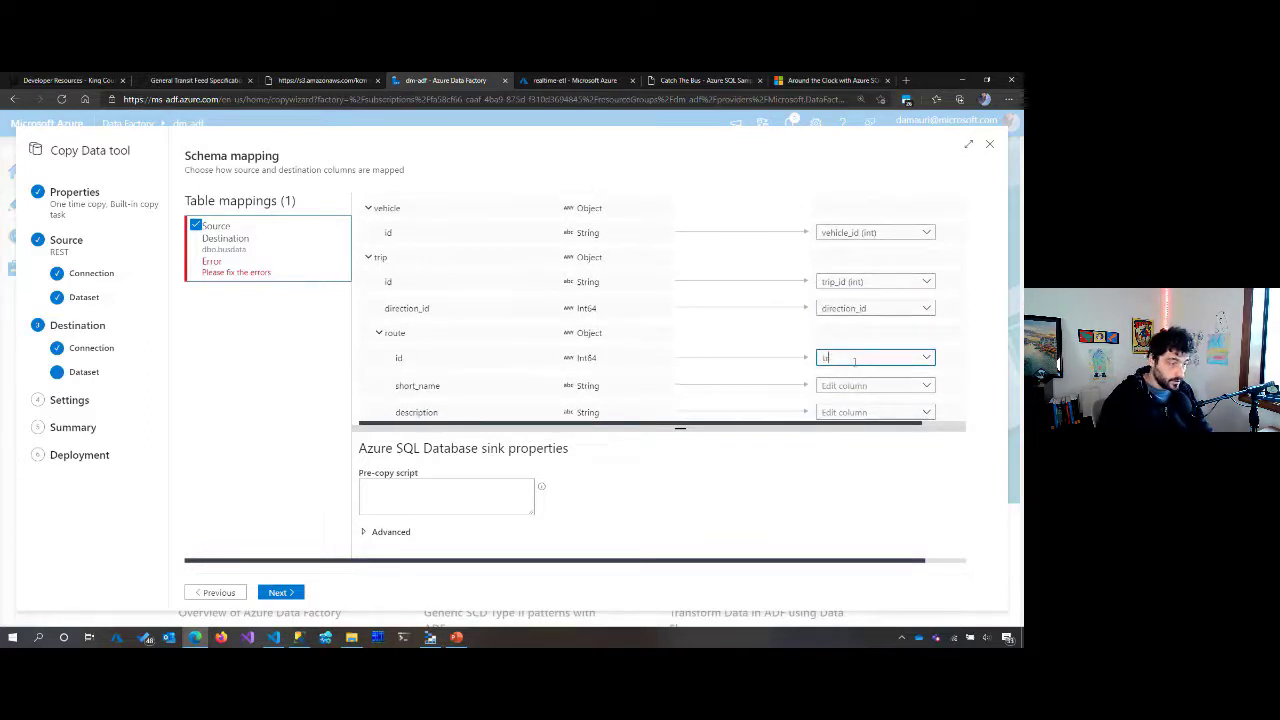
pyautogui.write('trou')
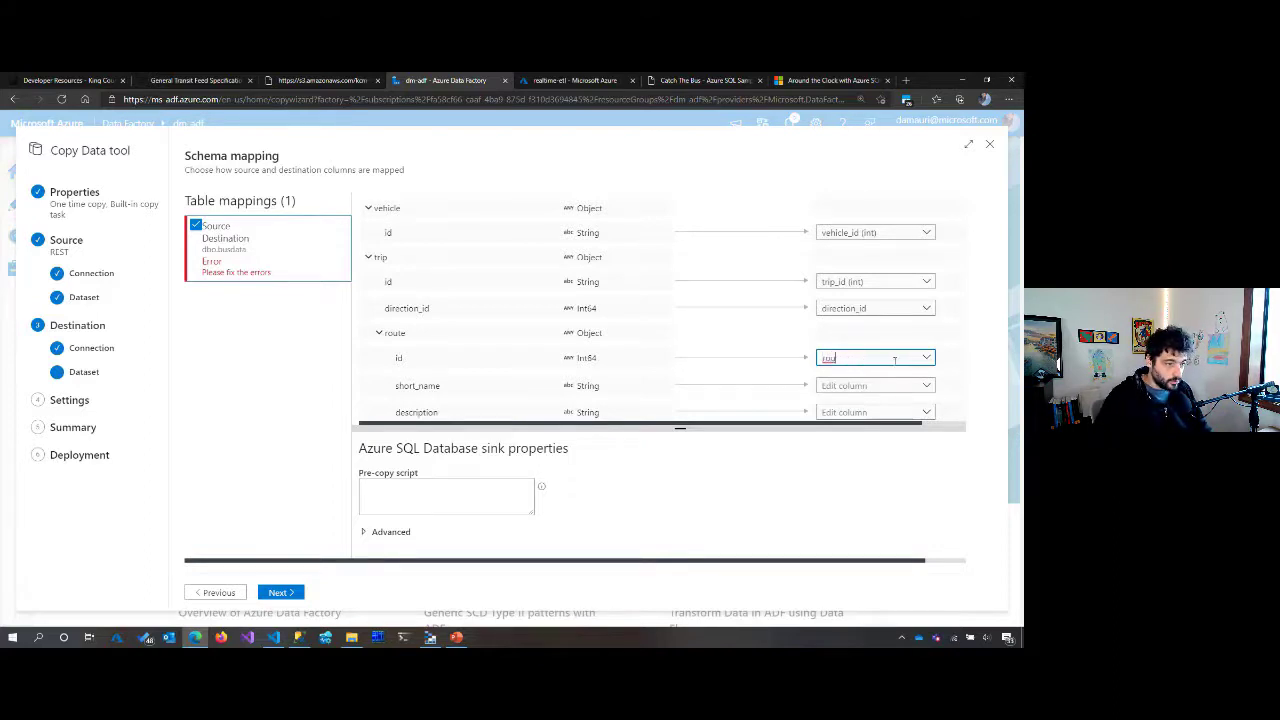
pyautogui.click(849, 402)
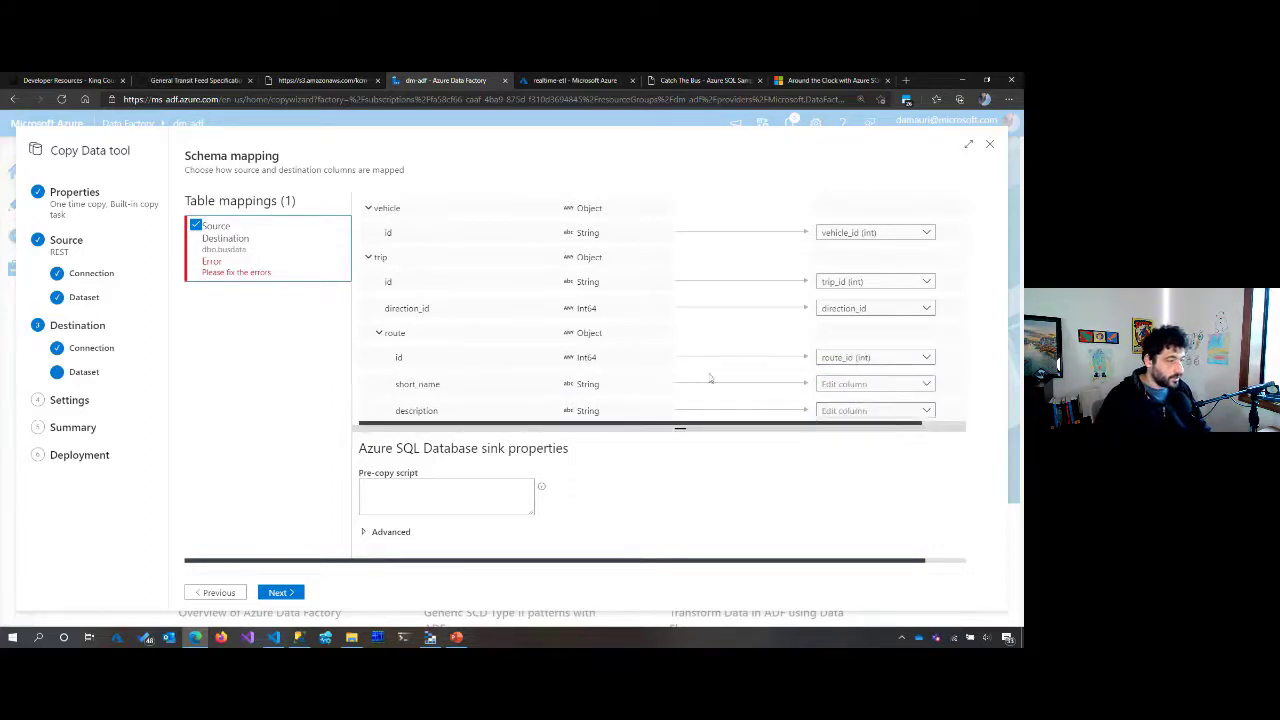
# Step: Map short_name to route_short_name and description to route_long_name
pyautogui.scroll(-1, 759, 335)
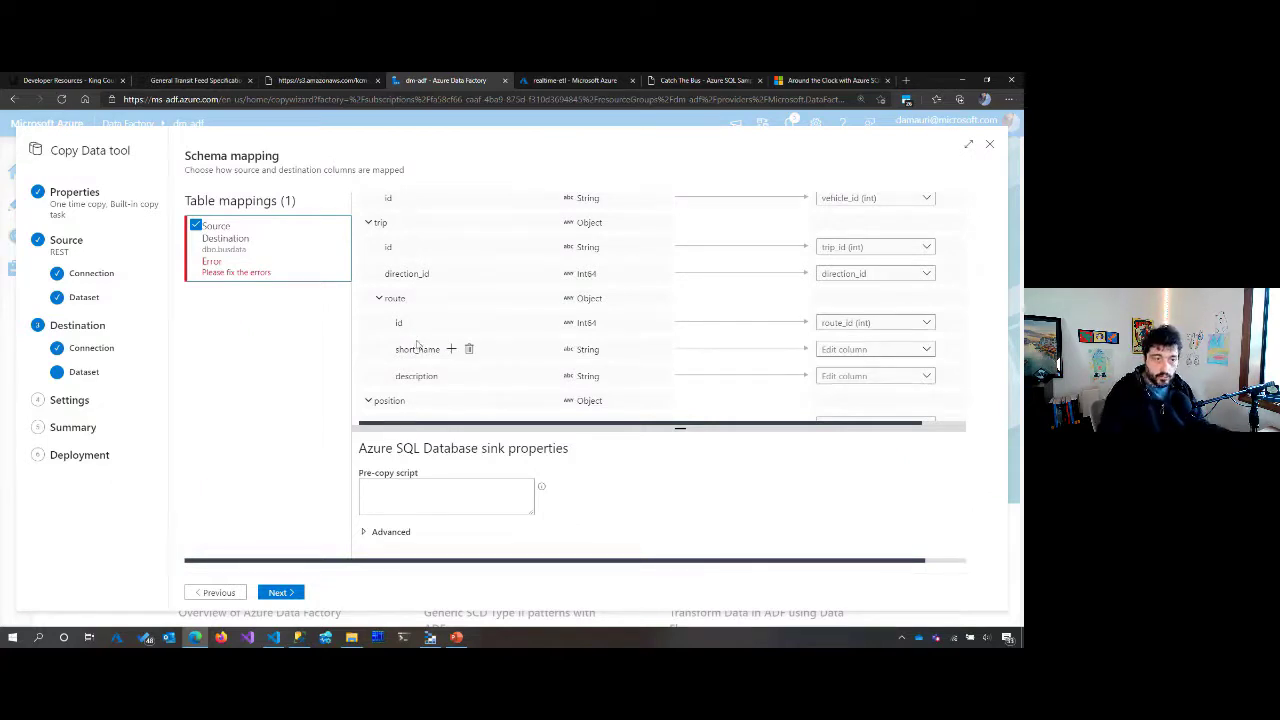
pyautogui.click(880, 349)
pyautogui.click(880, 377)
pyautogui.write('route')
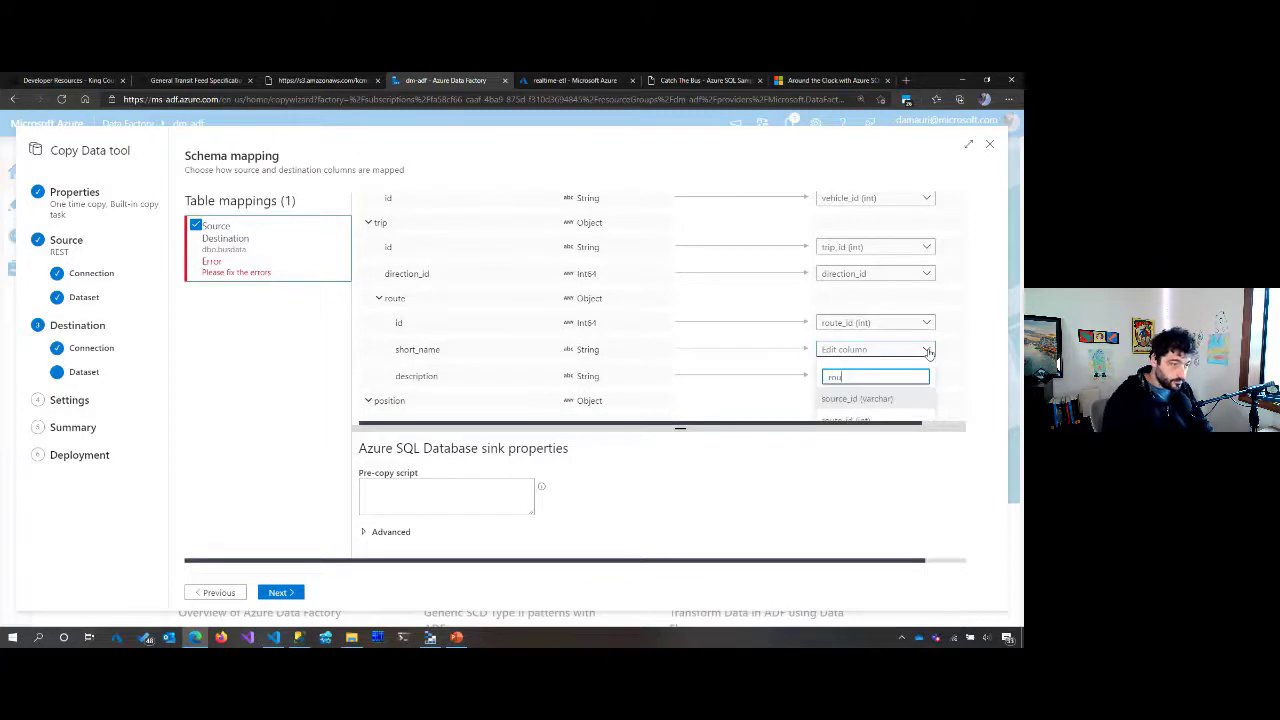
pyautogui.click(866, 363)
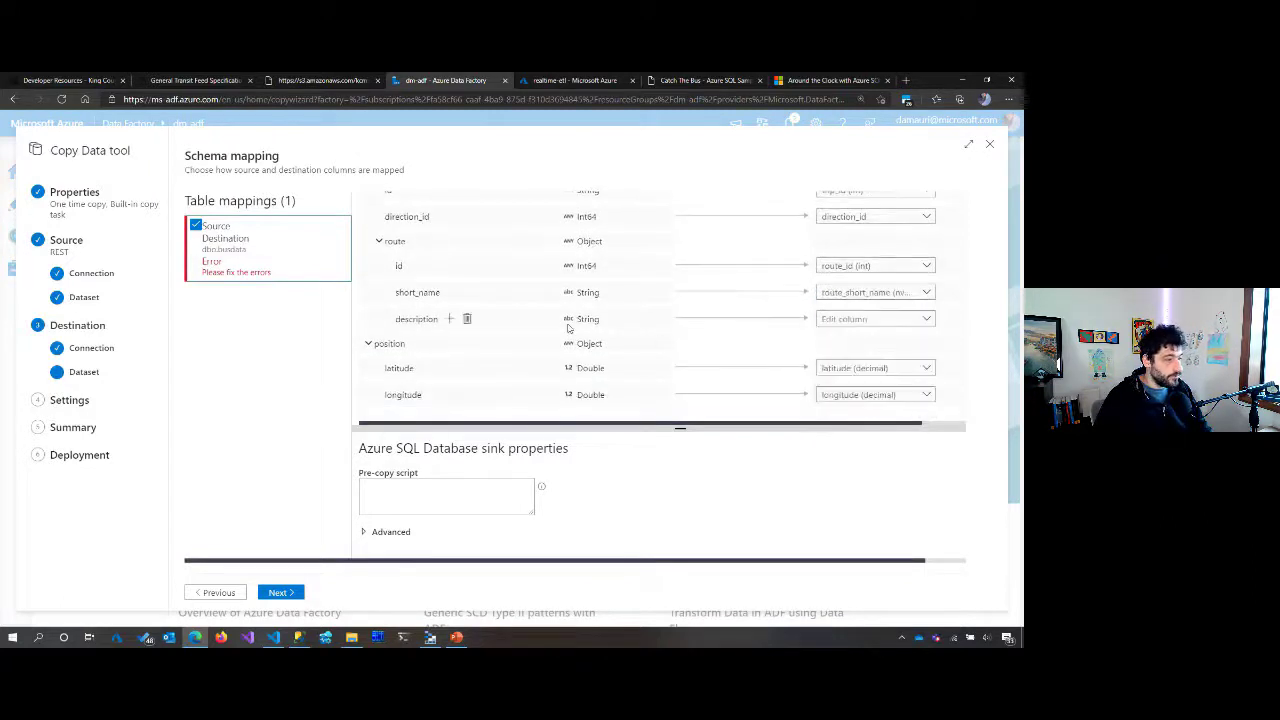
pyautogui.click(887, 321)
pyautogui.write('rout')
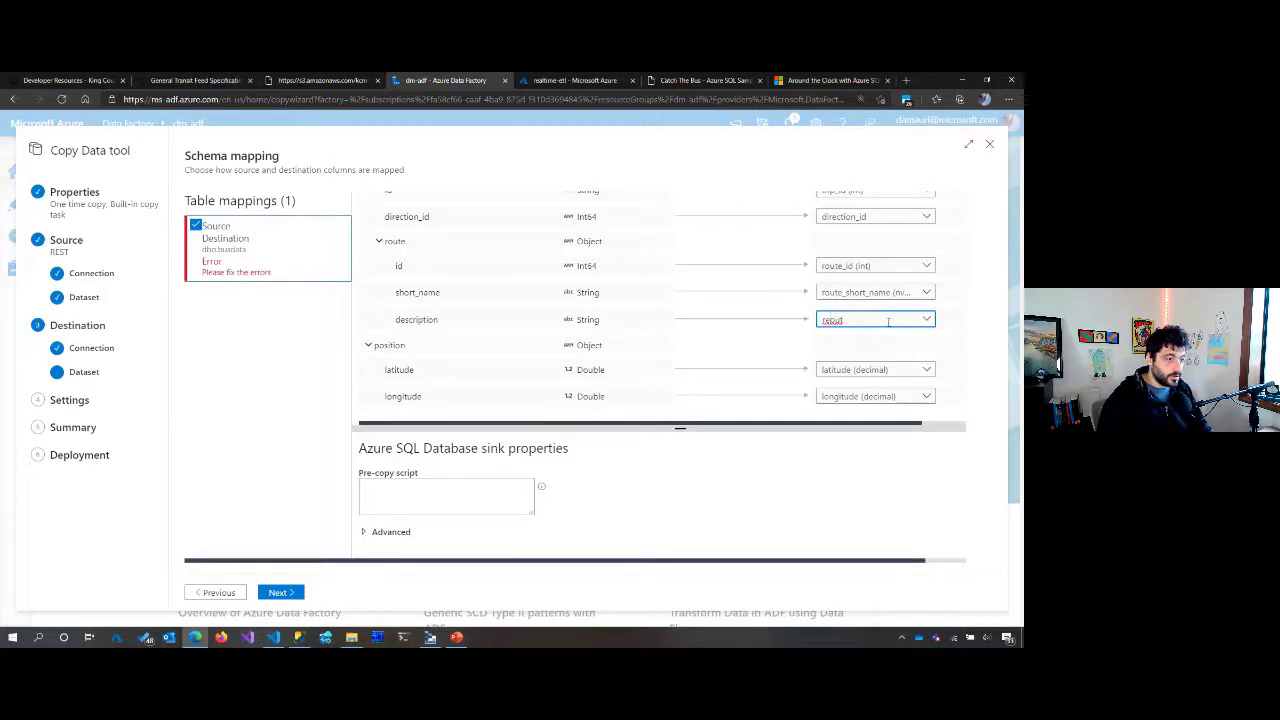
pyautogui.press('BackSpace')
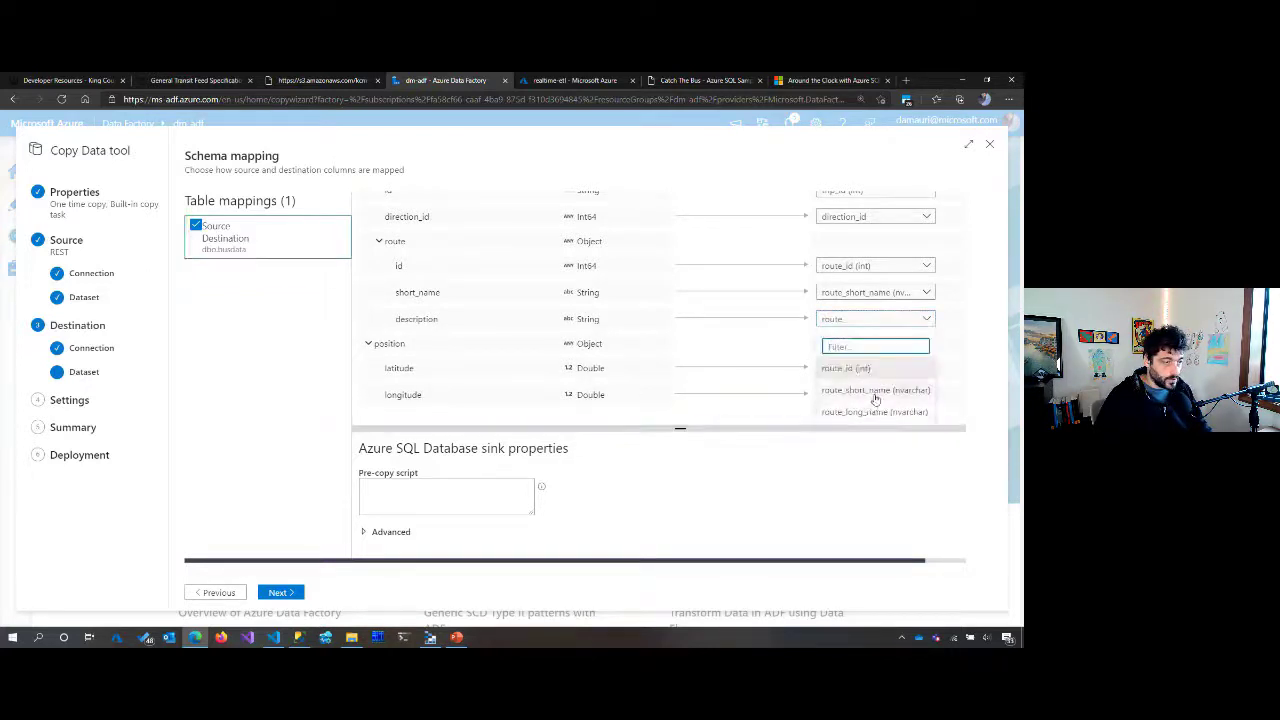
pyautogui.click(870, 410)
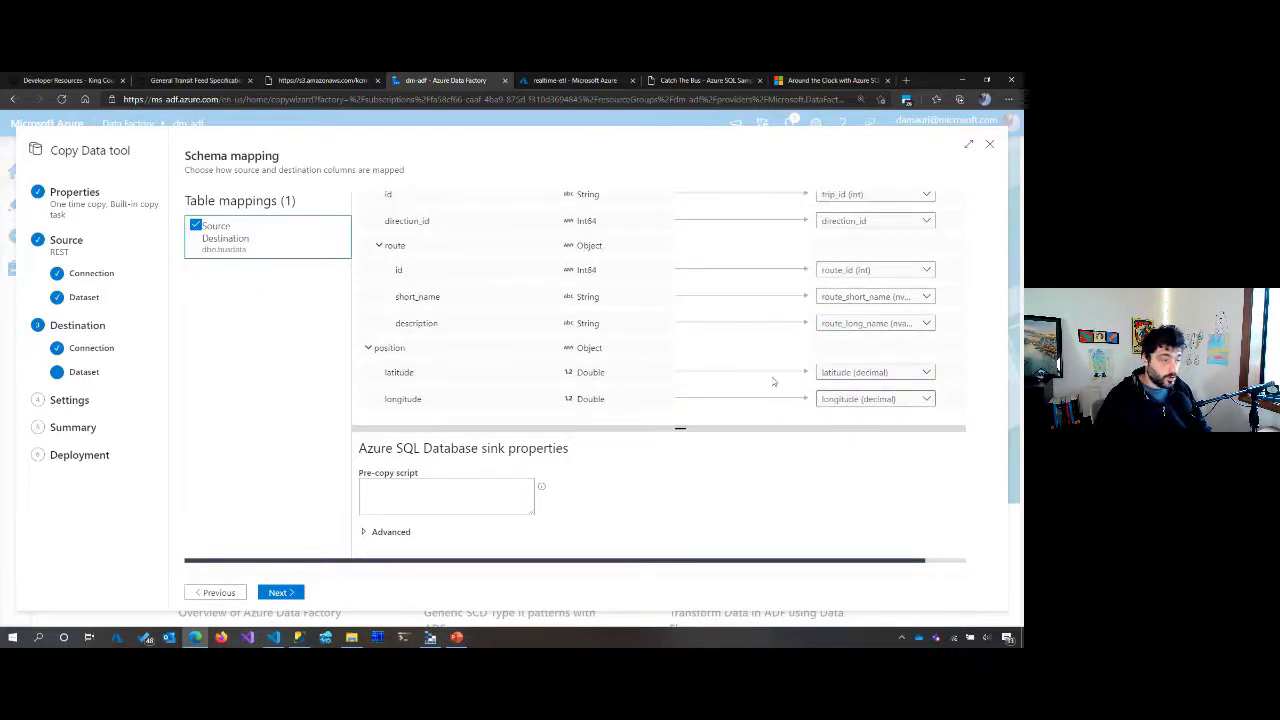
# Step: Review the completed column mapping and advance to the Settings step
pyautogui.scroll(1, 783, 230)
pyautogui.scroll(2, 783, 230)
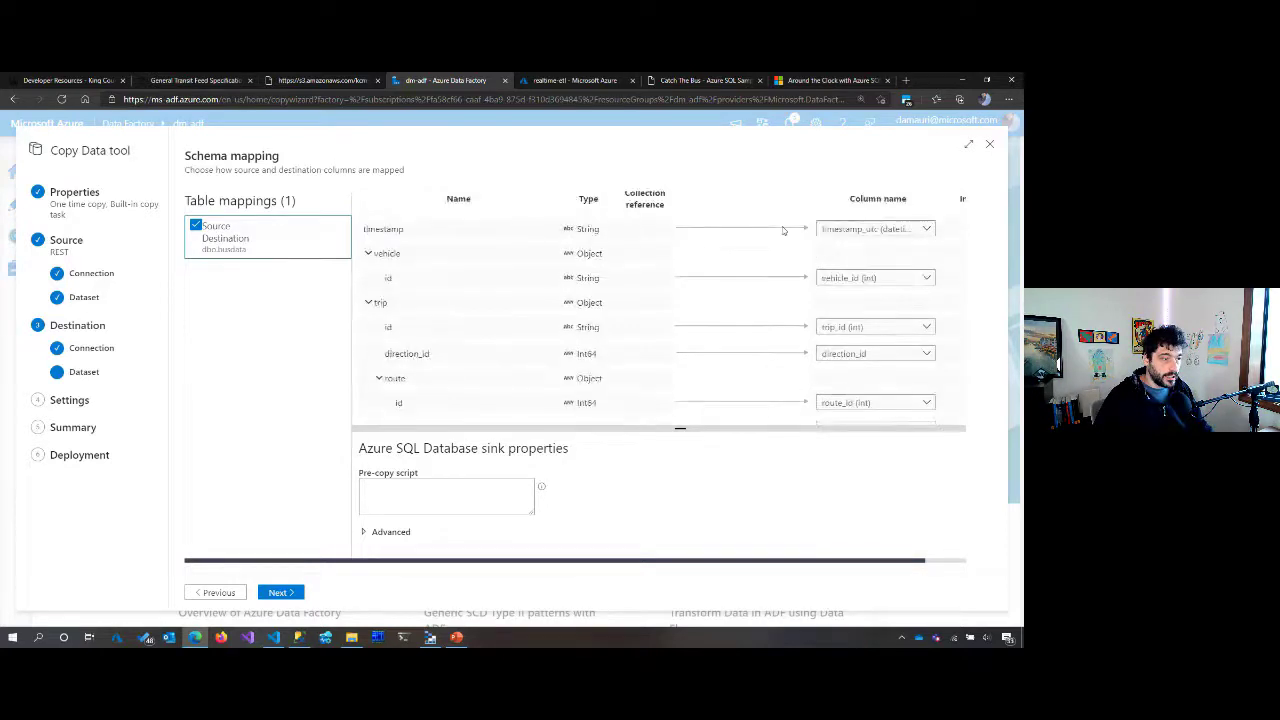
pyautogui.scroll(-3, 714, 234)
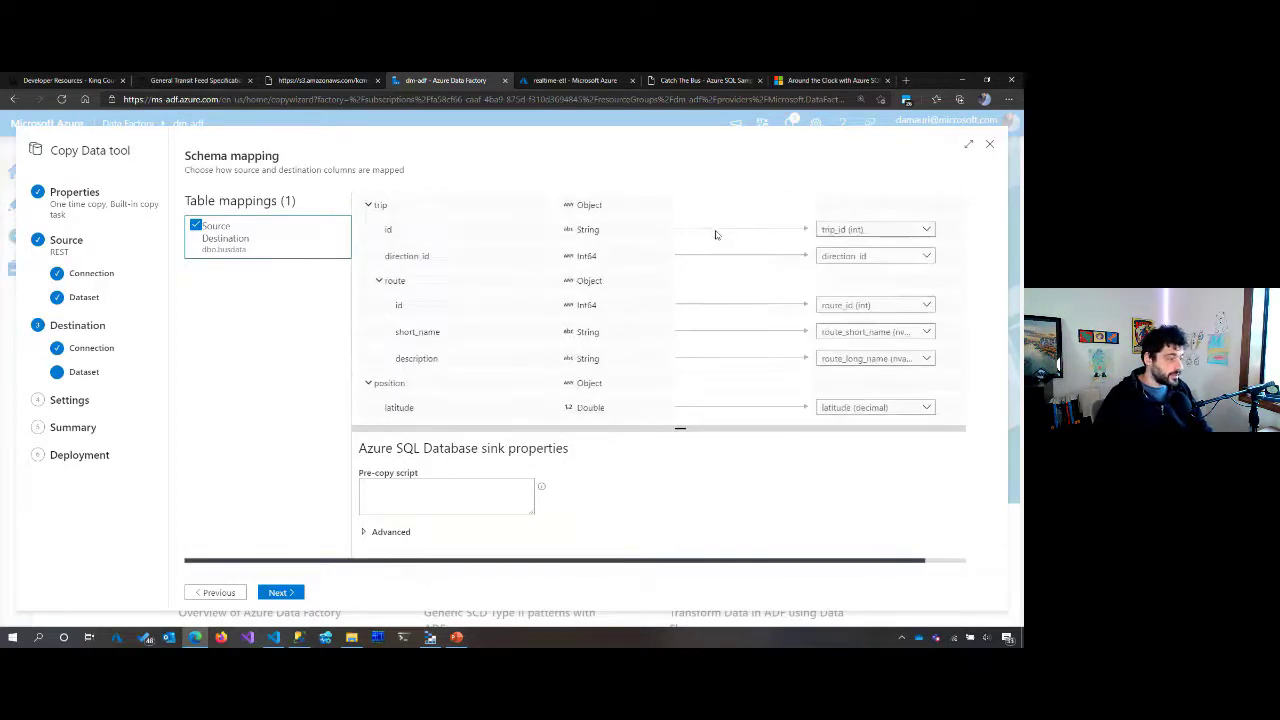
pyautogui.scroll(4, 741, 259)
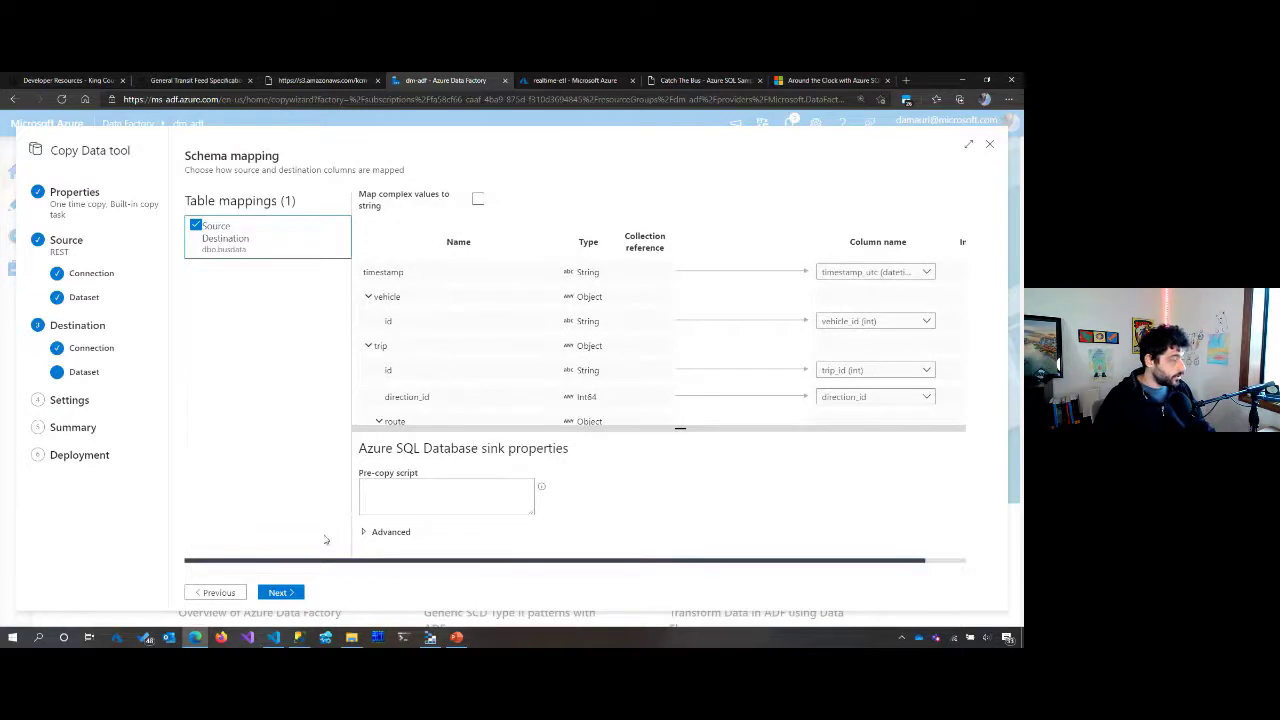
pyautogui.click(292, 593)
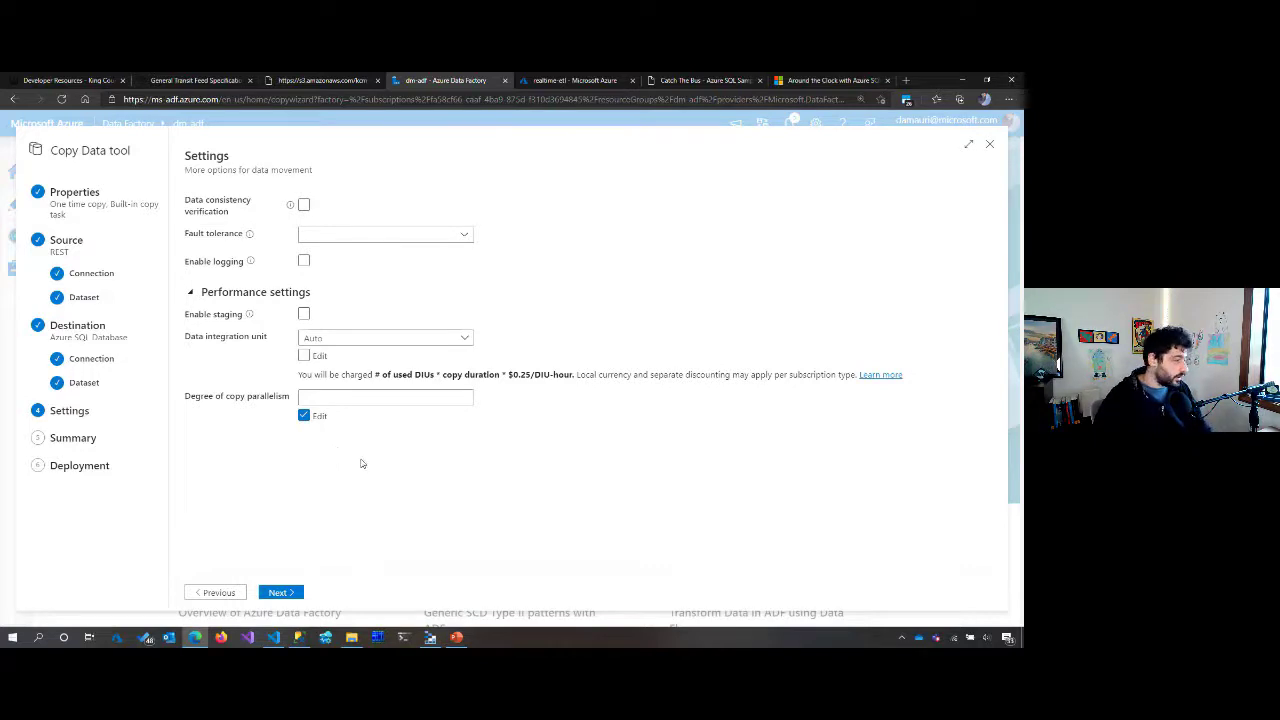
# Step: Pass Settings and Summary to deploy the Load Realtime Feed pipeline, then monitor its run
pyautogui.click(287, 593)
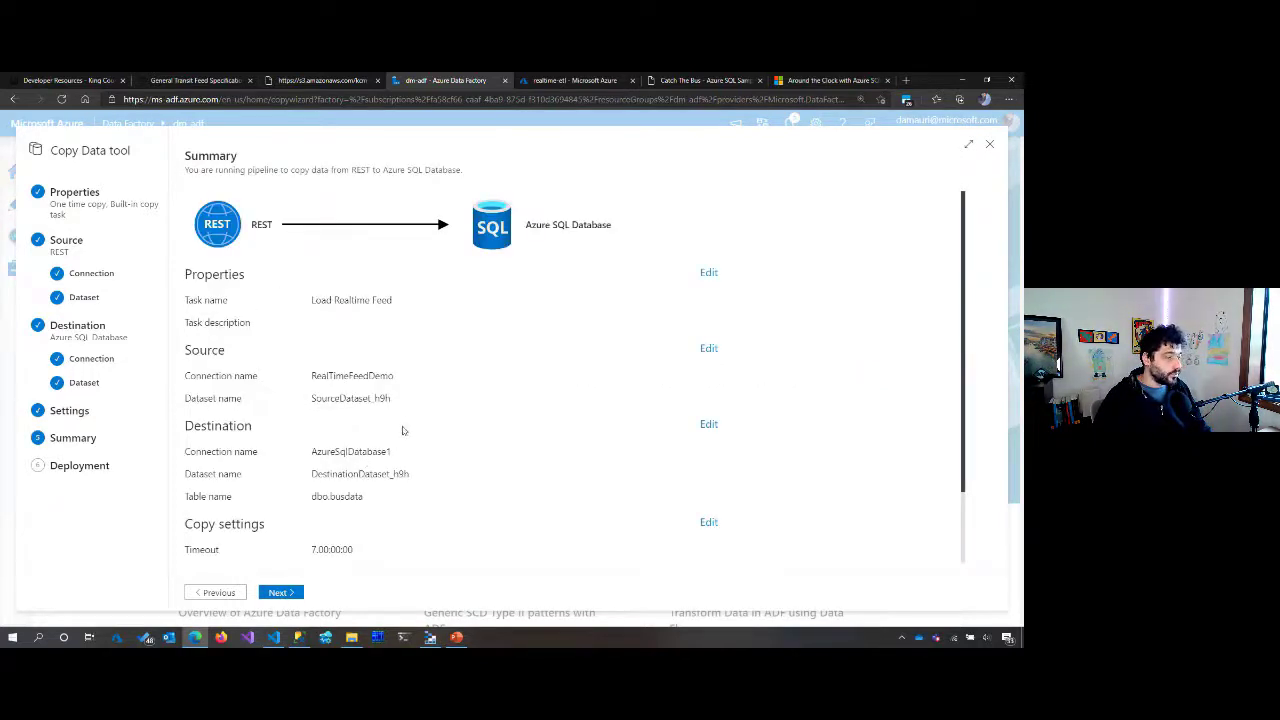
pyautogui.scroll(-2, 403, 430)
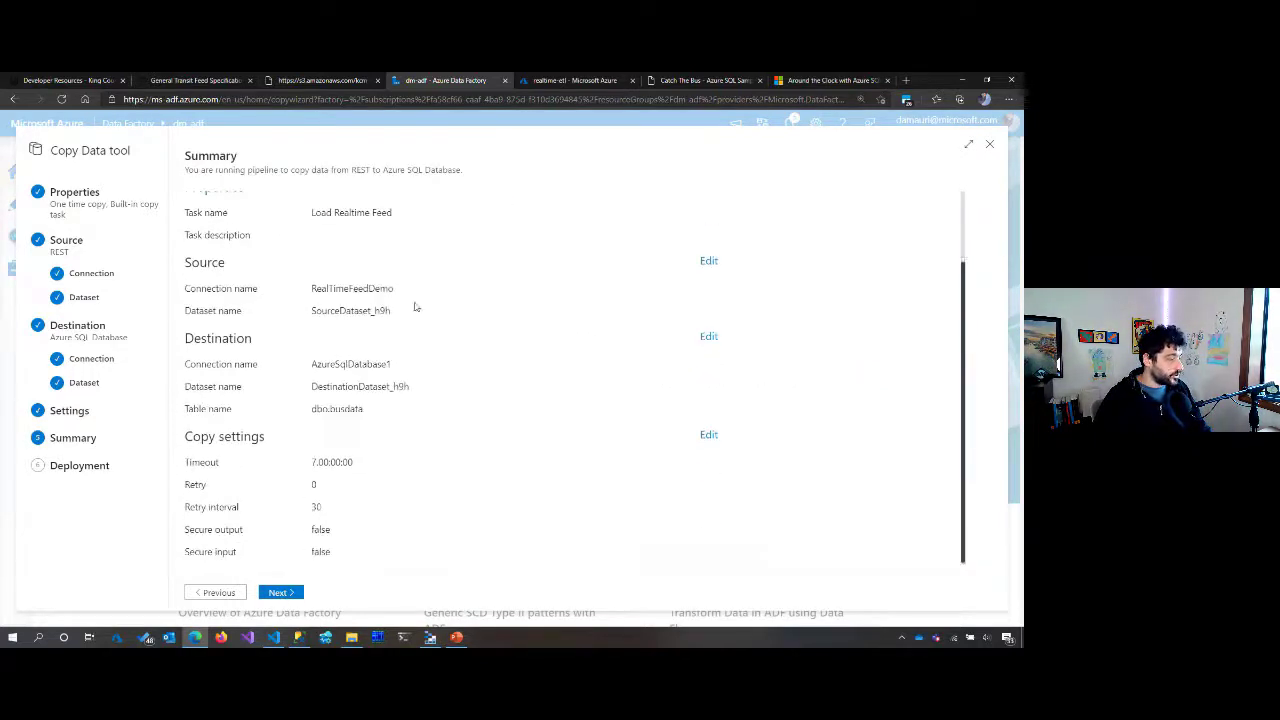
pyautogui.click(281, 592)
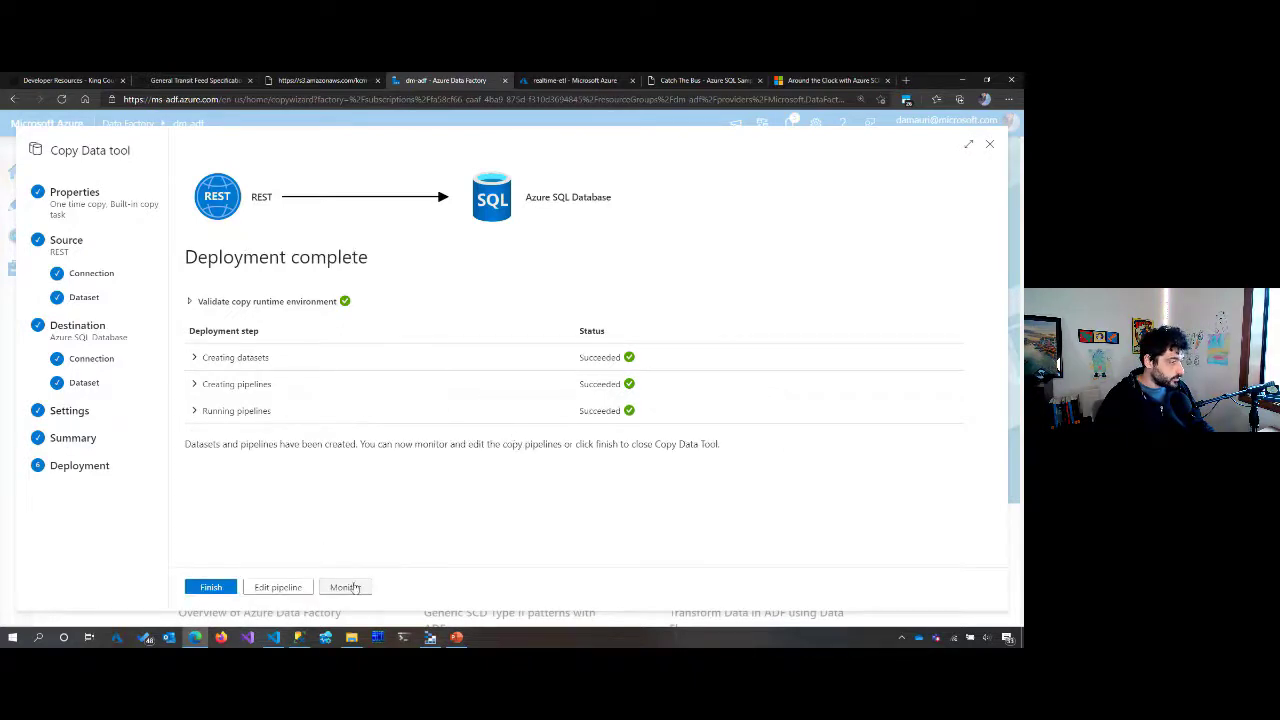
pyautogui.click(345, 587)
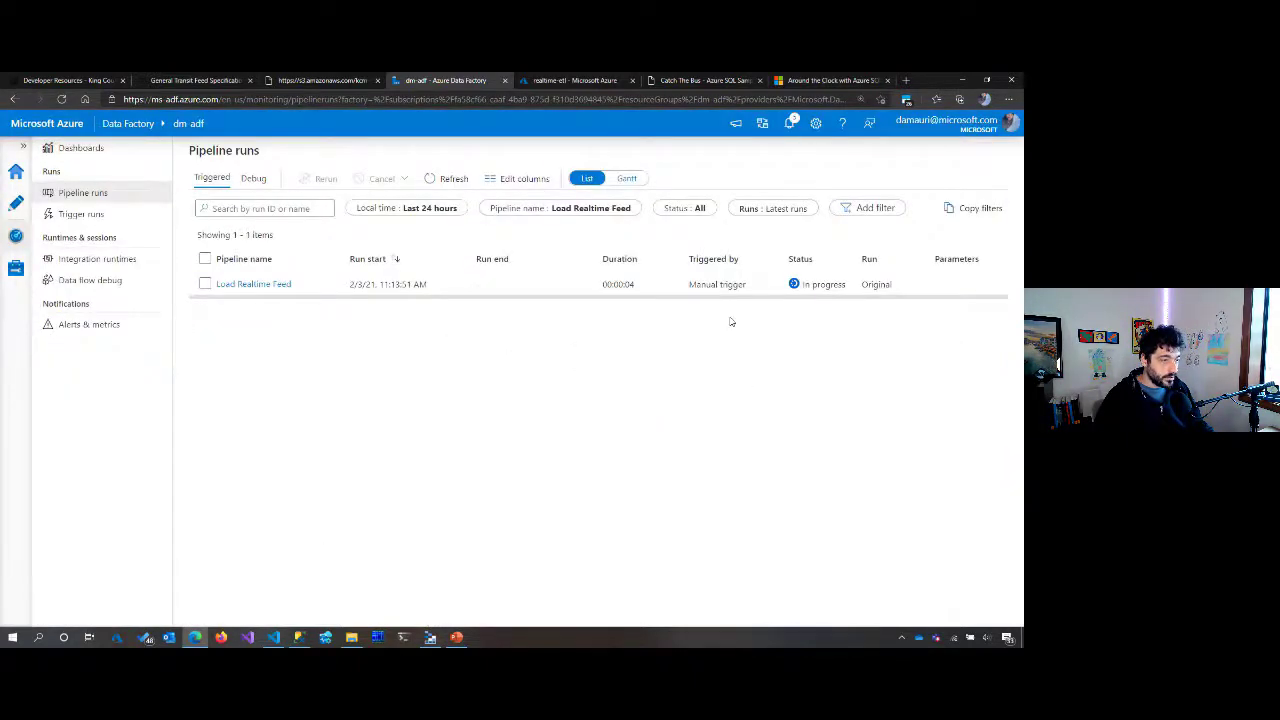
# Step: Look over the LoadBusData pipeline, BusData dataset and linked services list
pyautogui.hotkey('alt', 'Left')
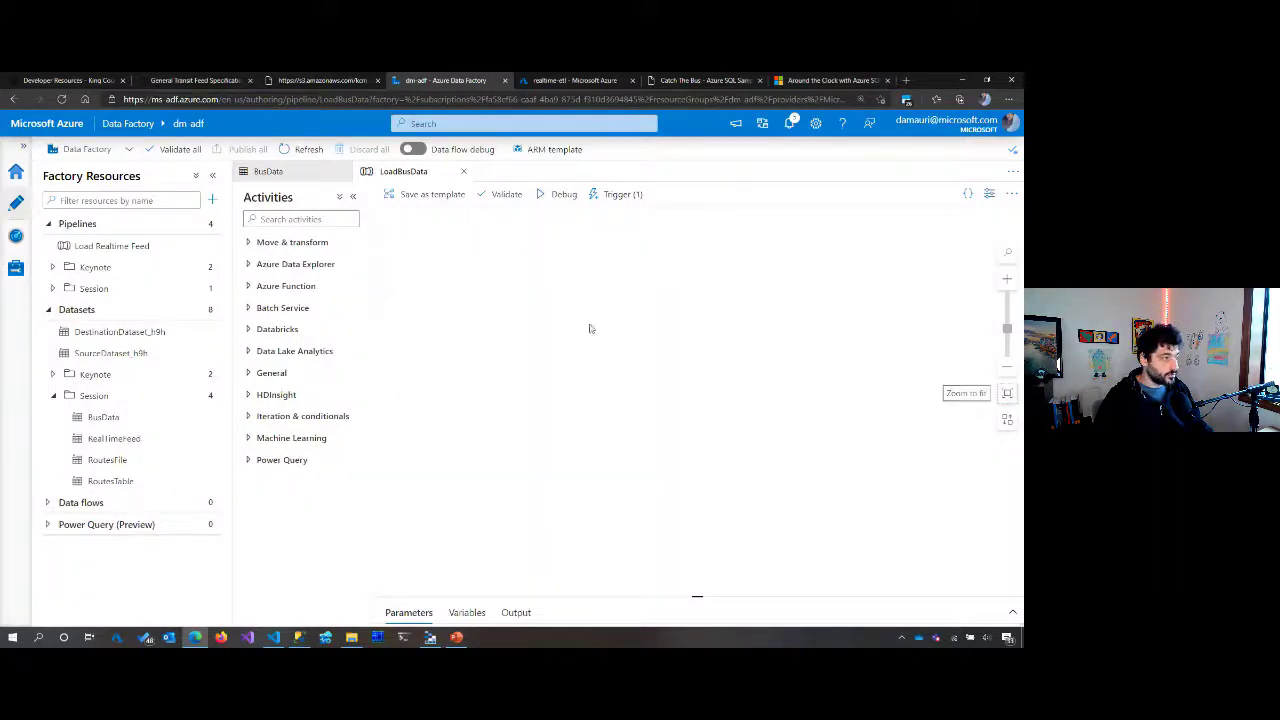
pyautogui.click(272, 171)
pyautogui.click(403, 171)
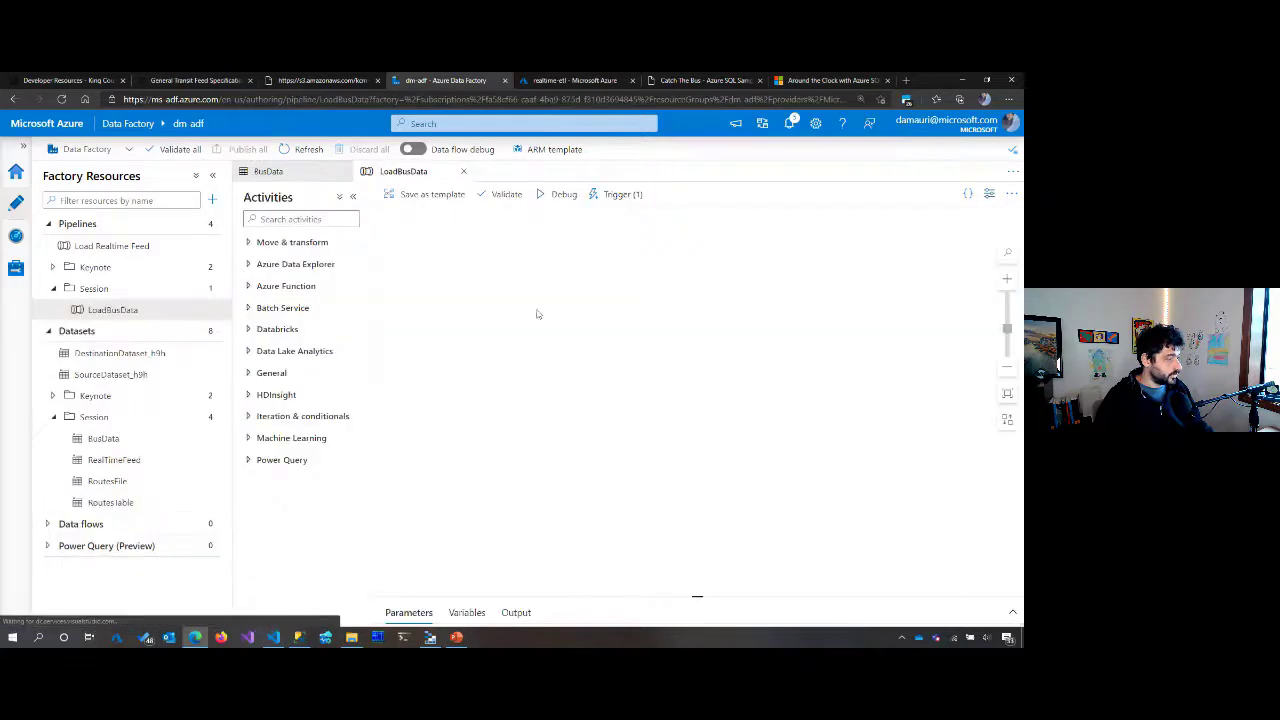
pyautogui.click(15, 268)
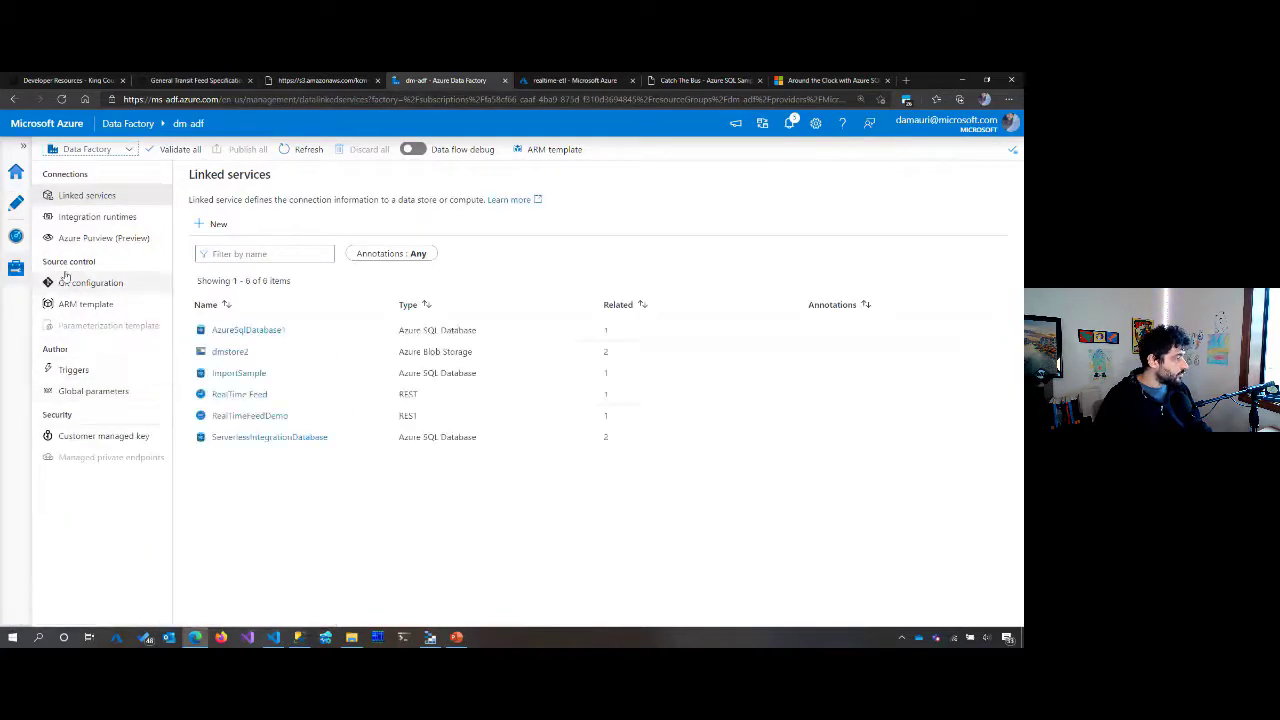
# Step: Inspect the Load Realtime Feed run's Copy_h9h activity, then go to the SSMS busdata query
pyautogui.click(15, 235)
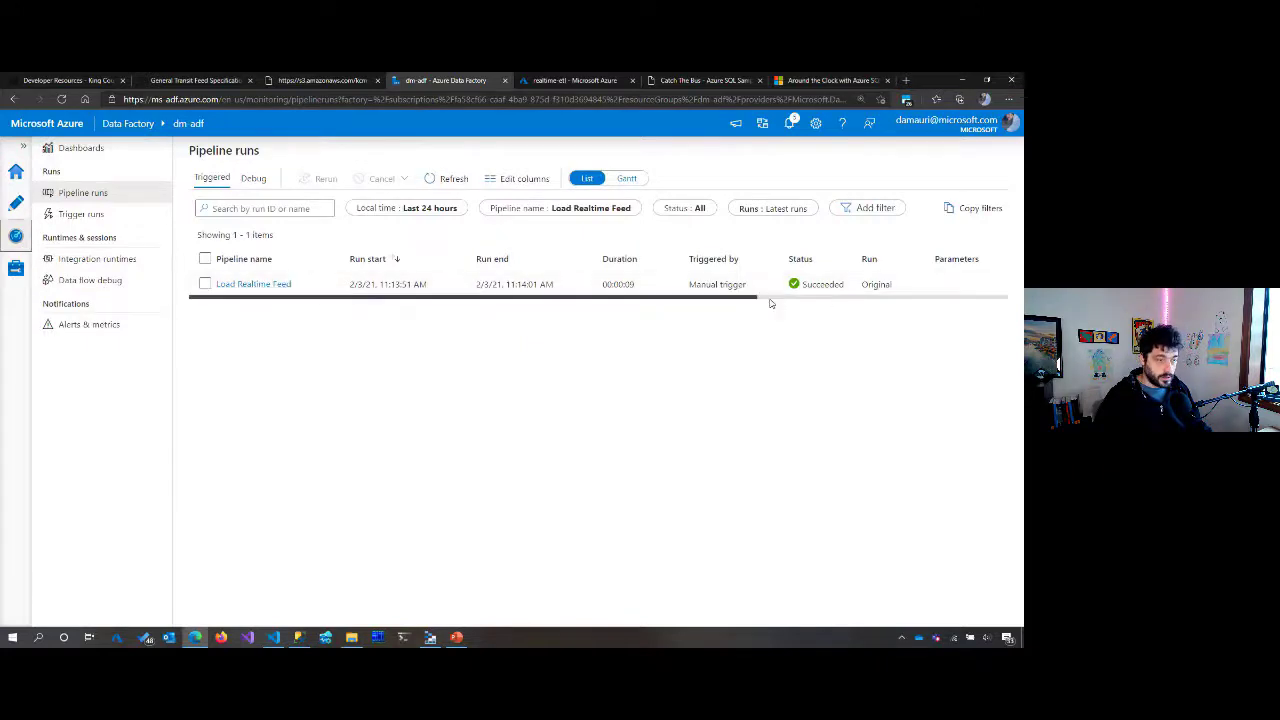
pyautogui.click(253, 285)
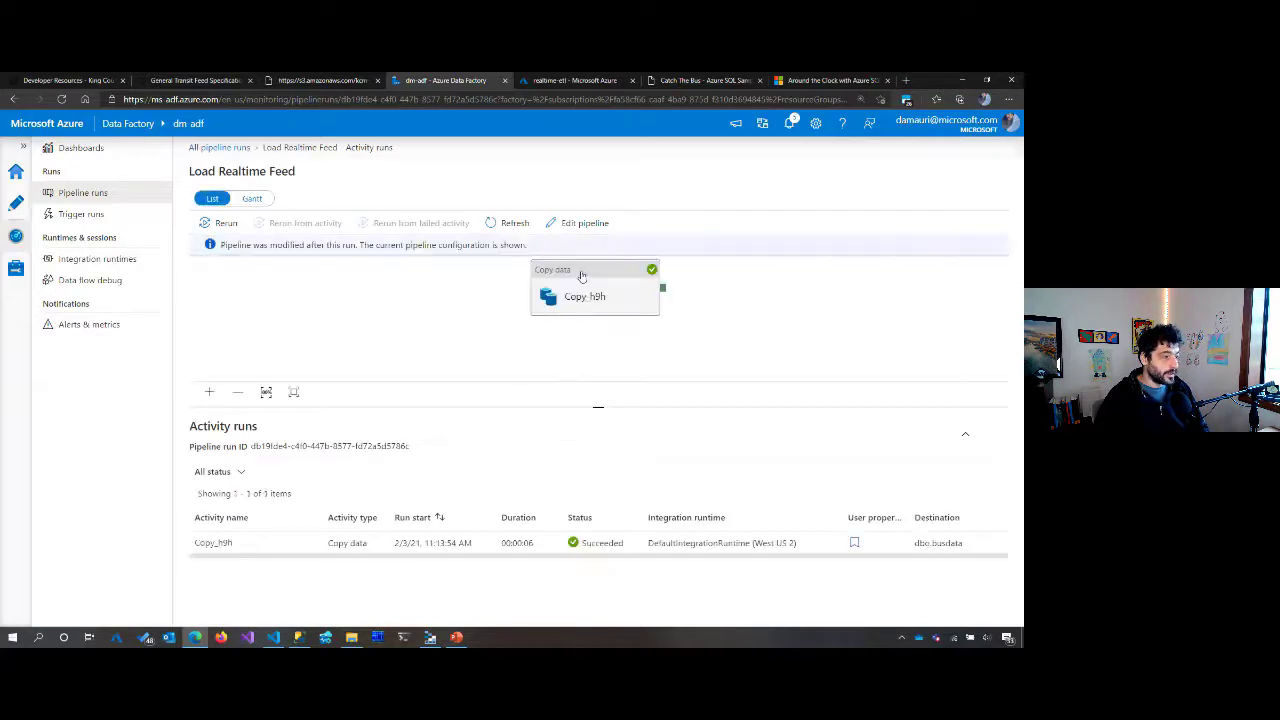
pyautogui.click(575, 296)
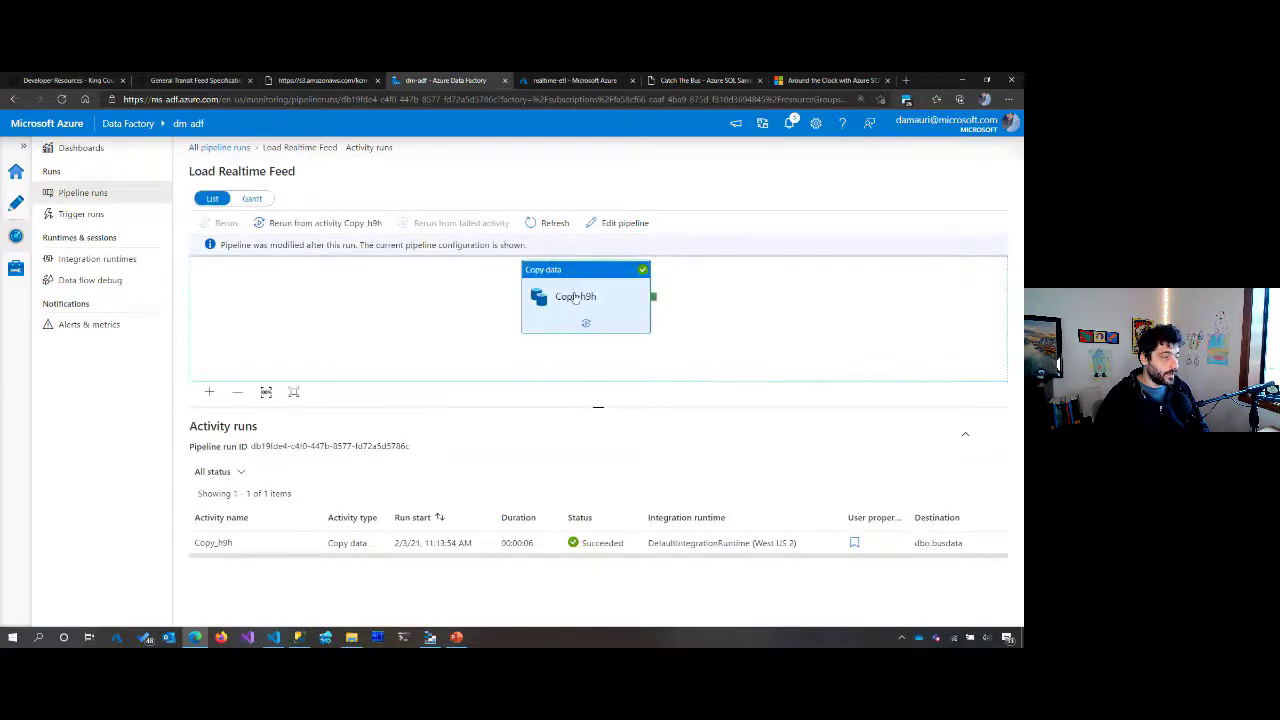
pyautogui.click(298, 637)
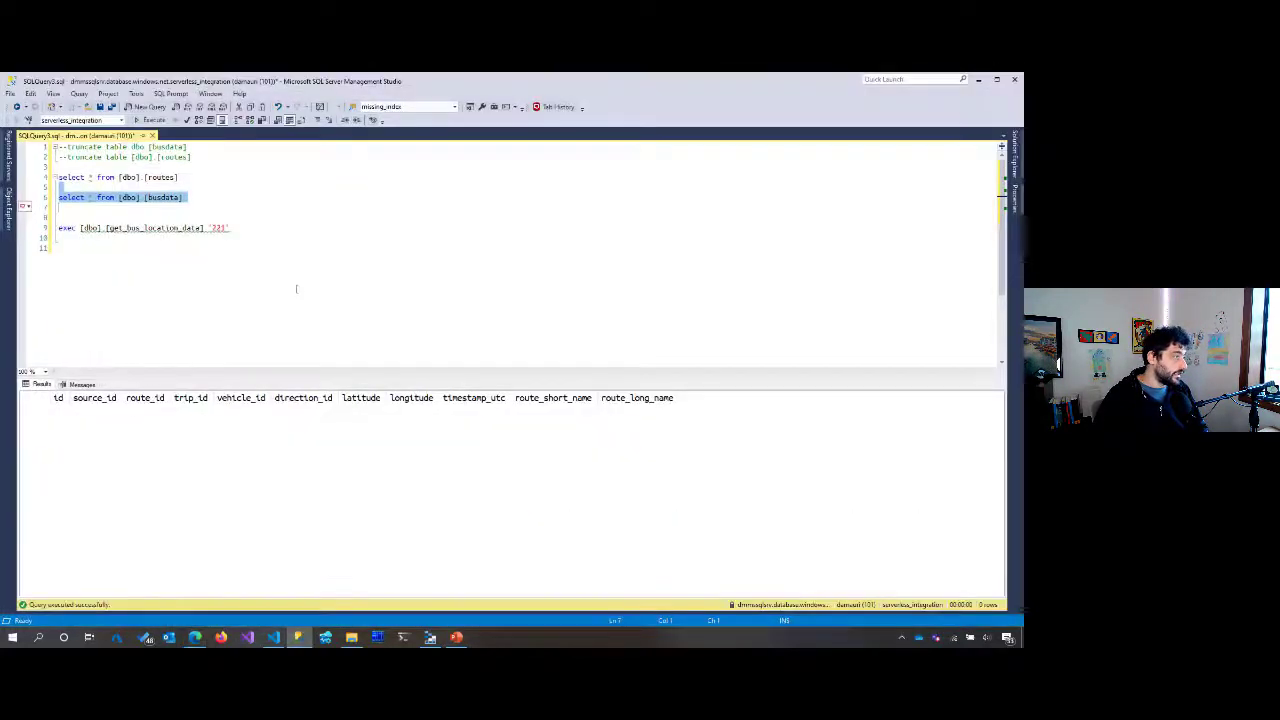
pyautogui.click(121, 209)
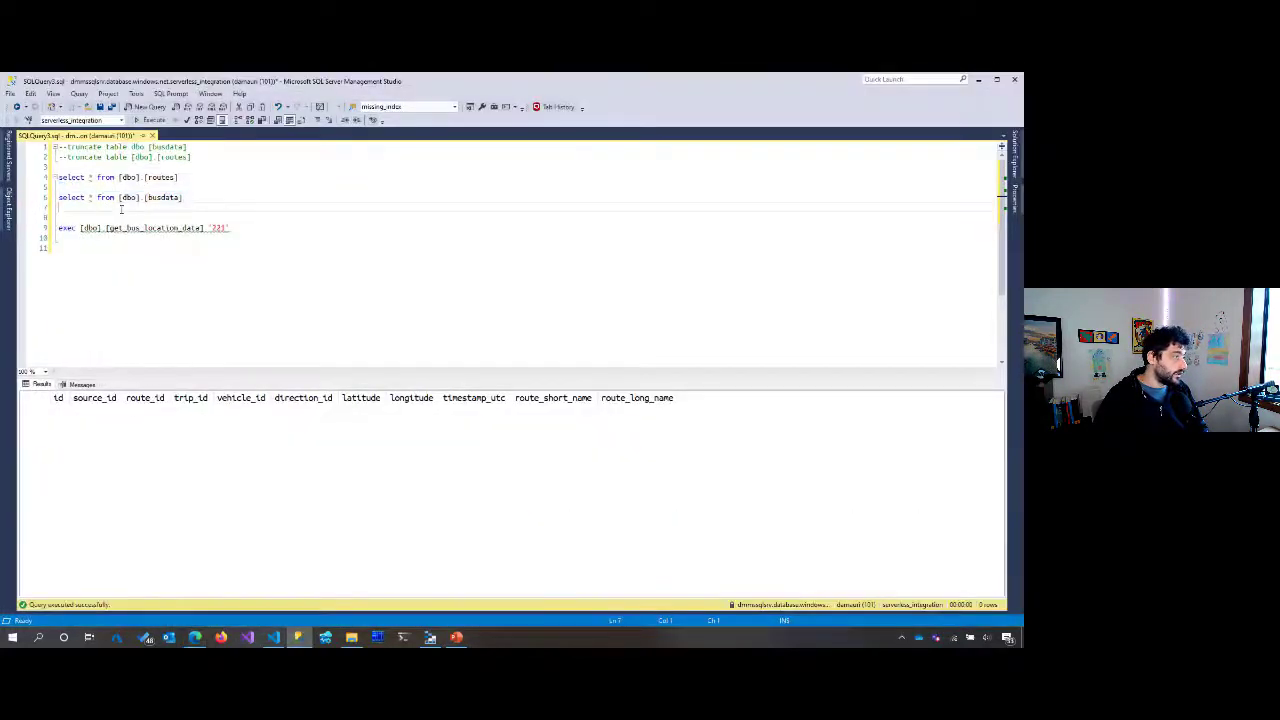
# Step: Run select * from [dbo].[busdata] to list the loaded bus positions with route names
pyautogui.hotkey('shift', 'Up')
pyautogui.press('F5')
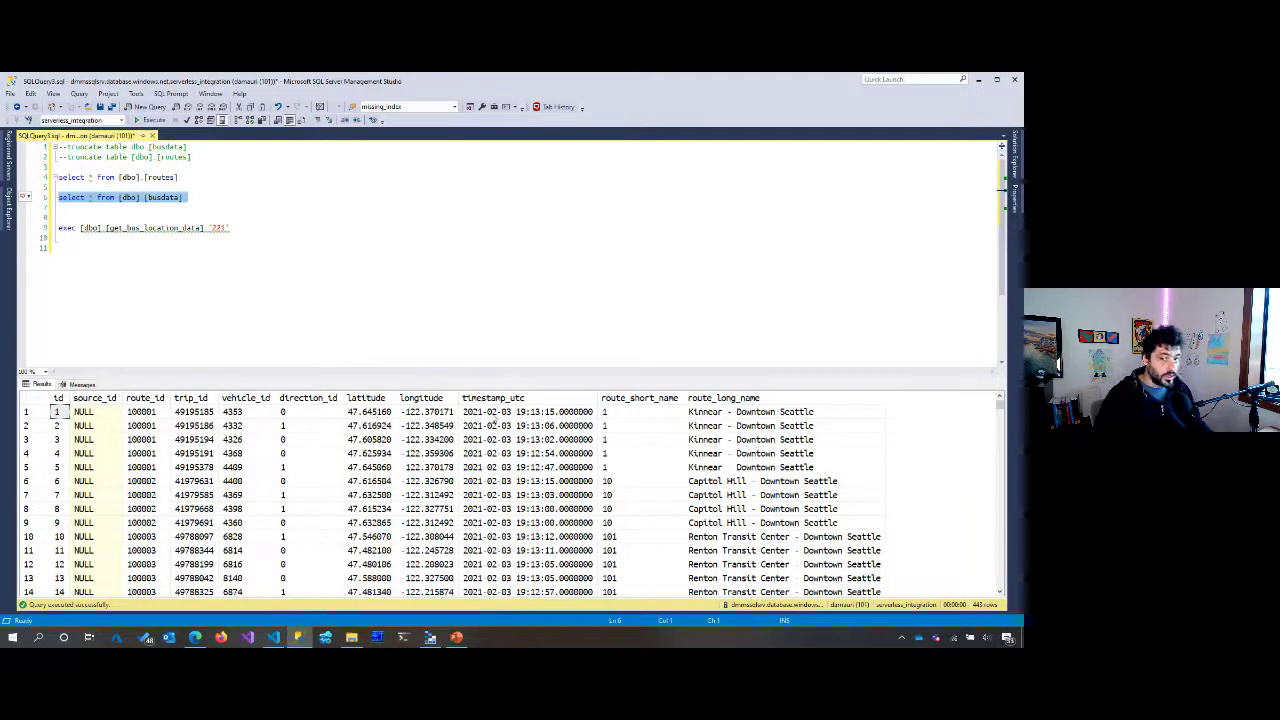
pyautogui.click(298, 637)
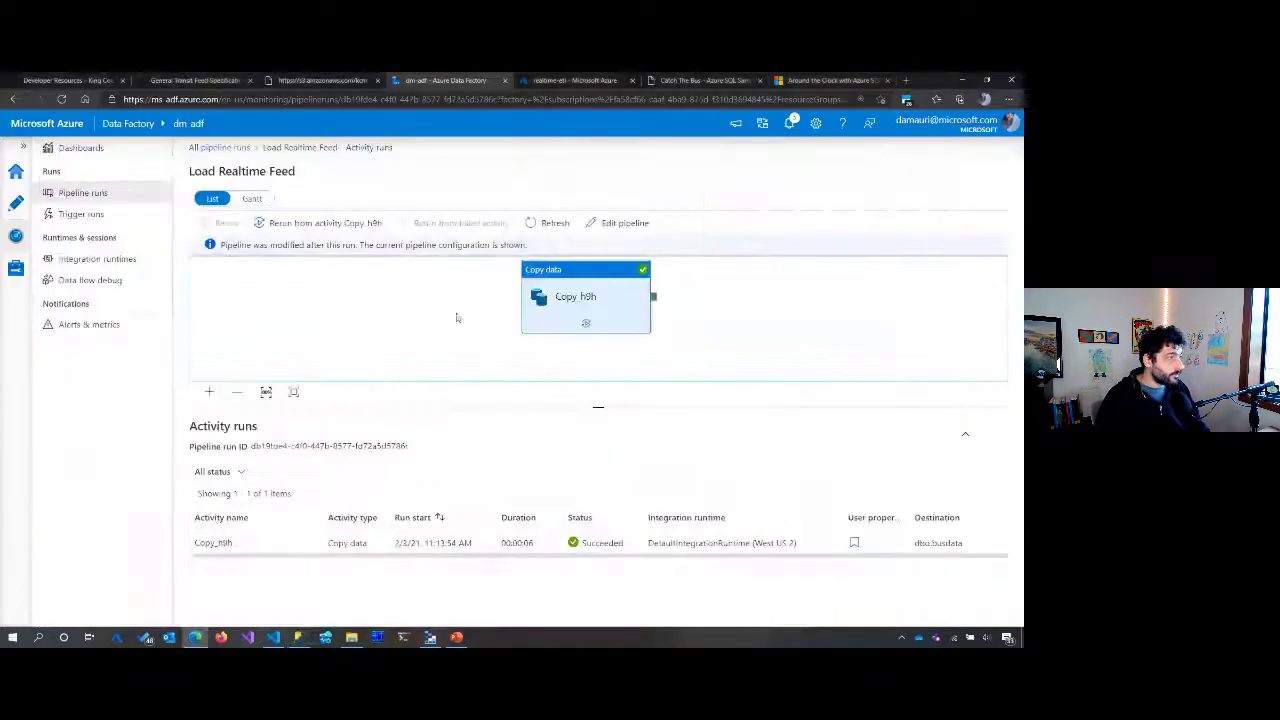
# Step: Highlight dbo.[routes] in the function's query and bring the LoadBusData pipeline into view
pyautogui.click(274, 637)
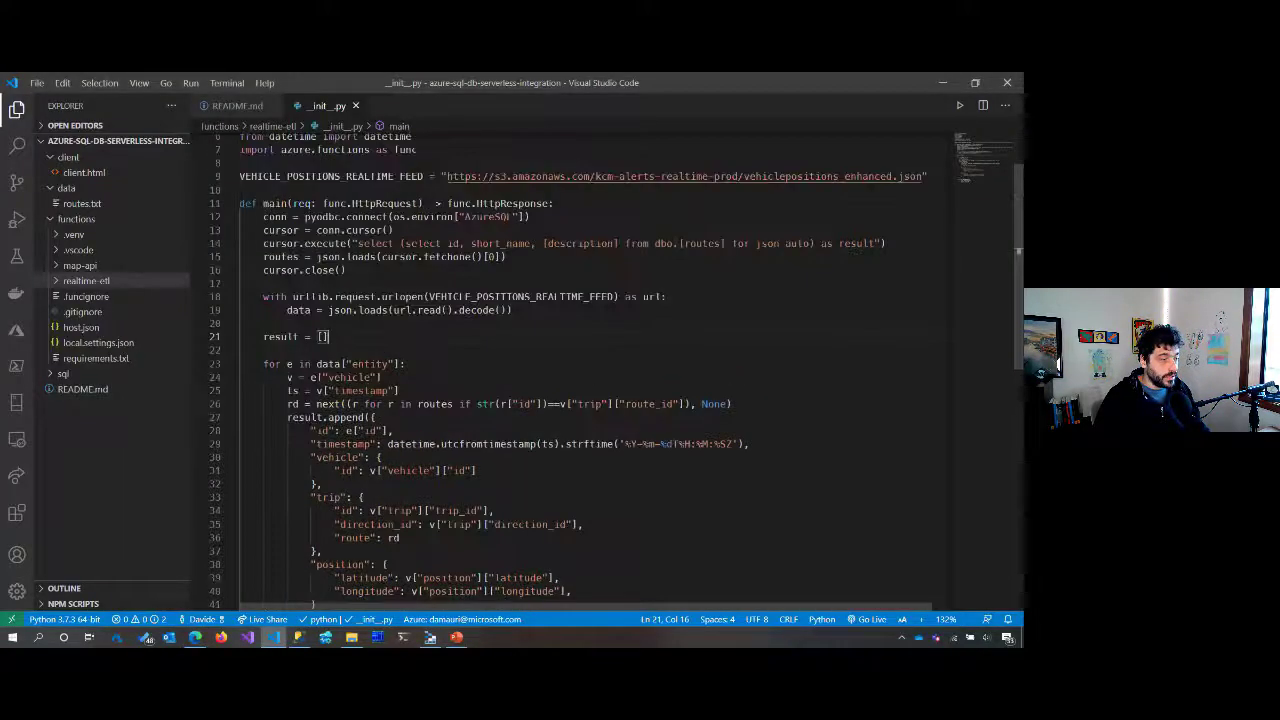
pyautogui.moveTo(655, 243); pyautogui.dragTo(727, 243)
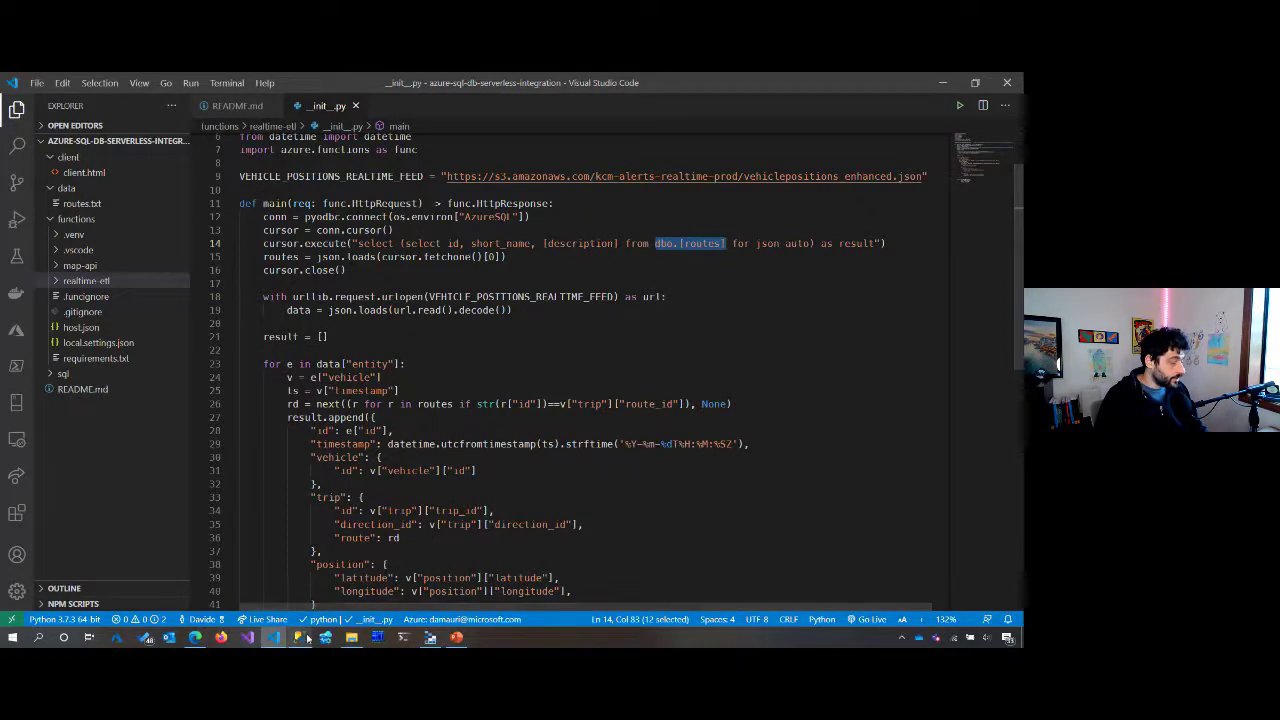
pyautogui.moveTo(307, 640)
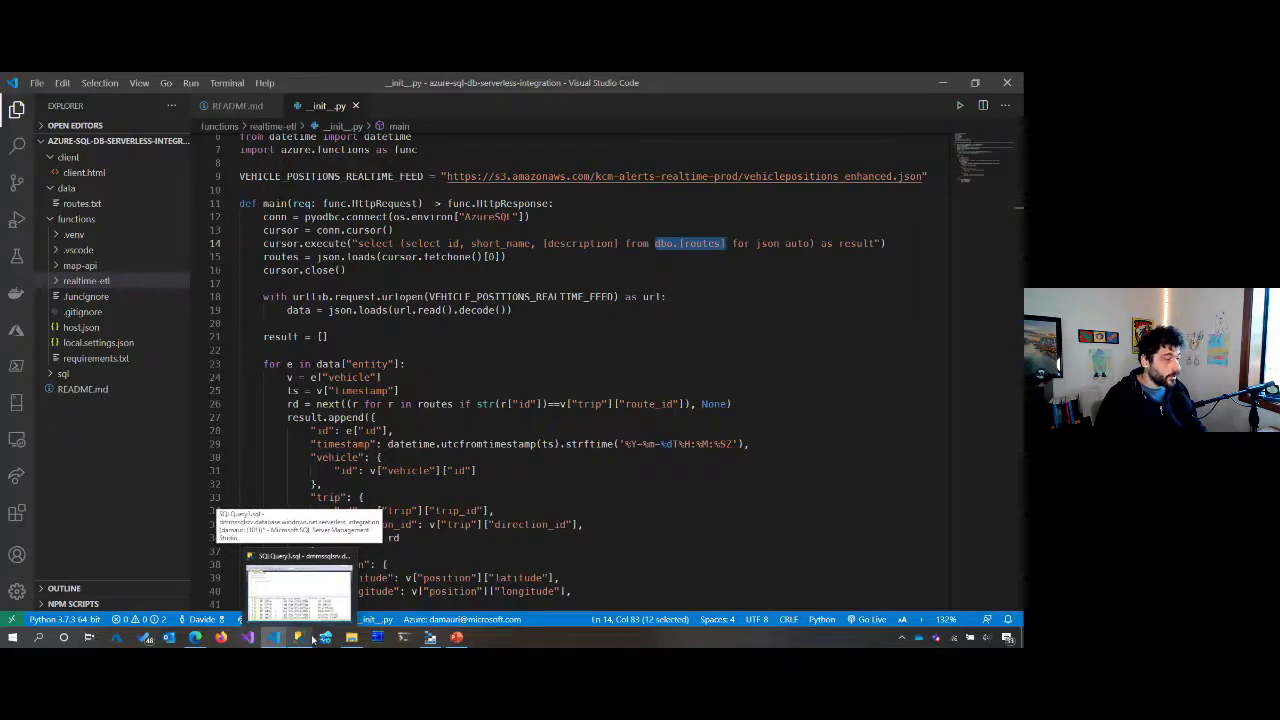
pyautogui.moveTo(1023, 142); pyautogui.dragTo(1018, 74)
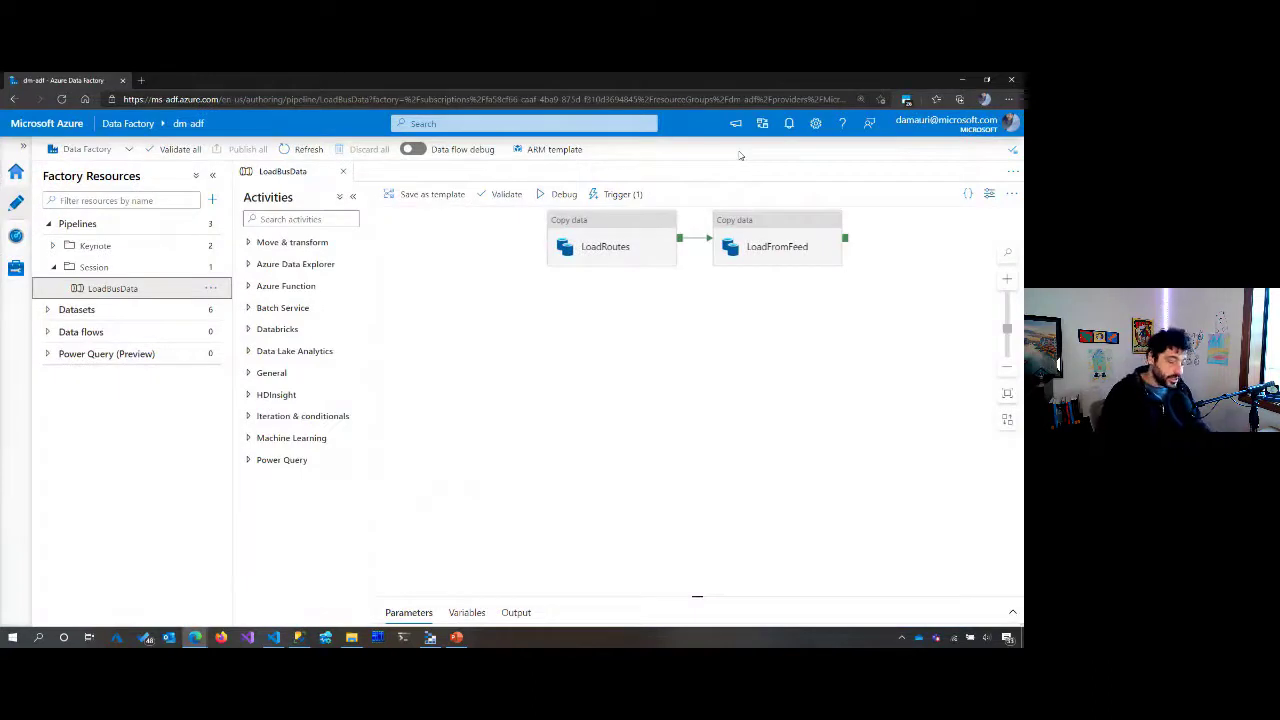
# Step: Inspect LoadRoutes' RoutesTable sink and preview the routes.txt data in its RoutesFile source
pyautogui.scroll(1, 589, 329)
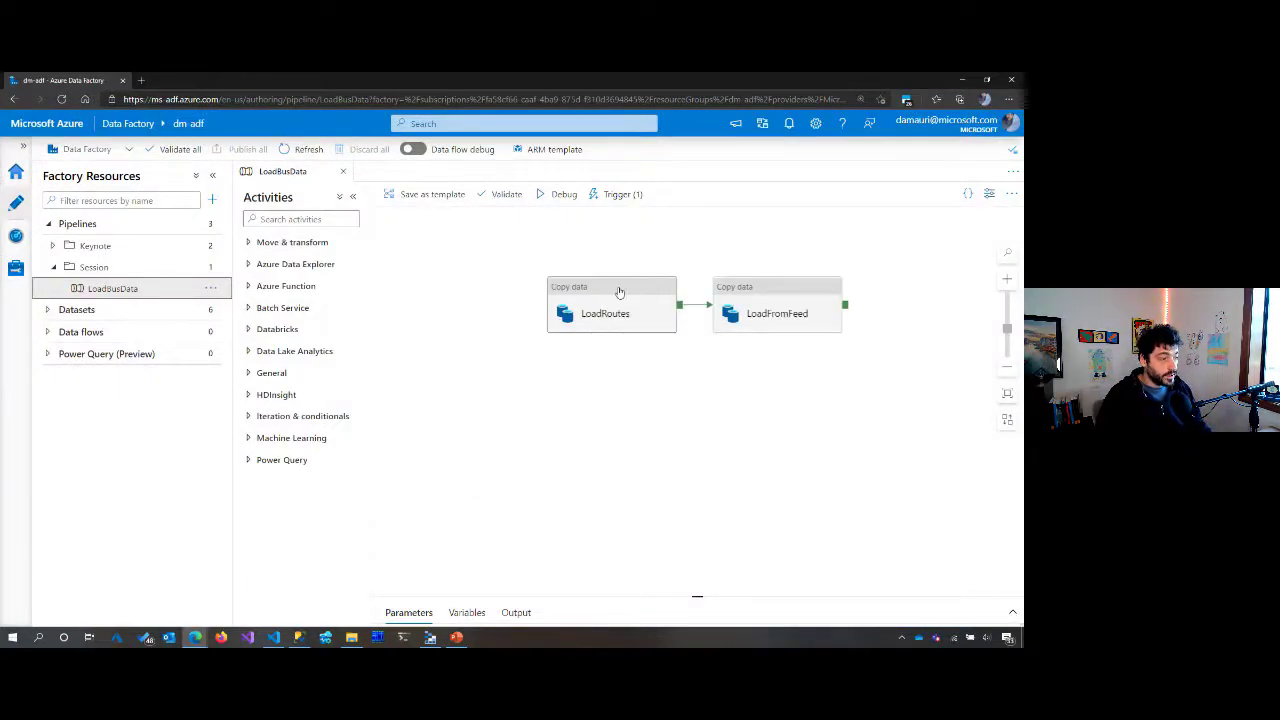
pyautogui.click(617, 316)
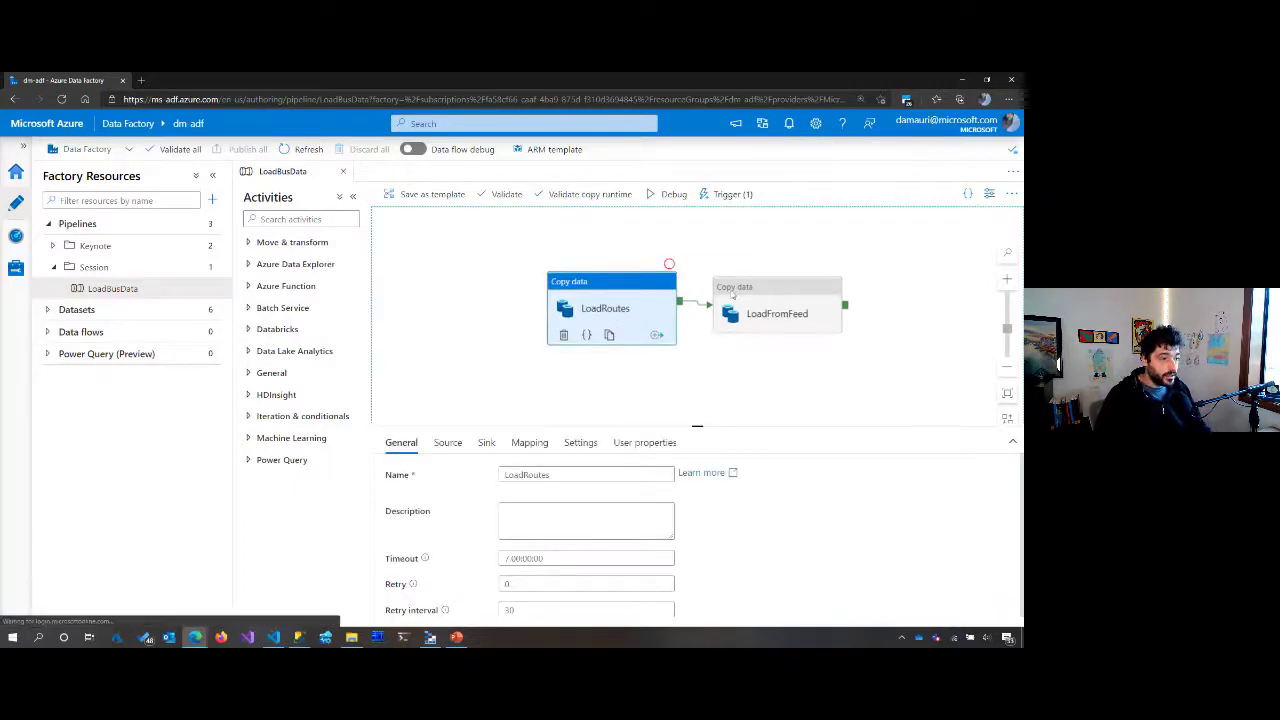
pyautogui.click(775, 309)
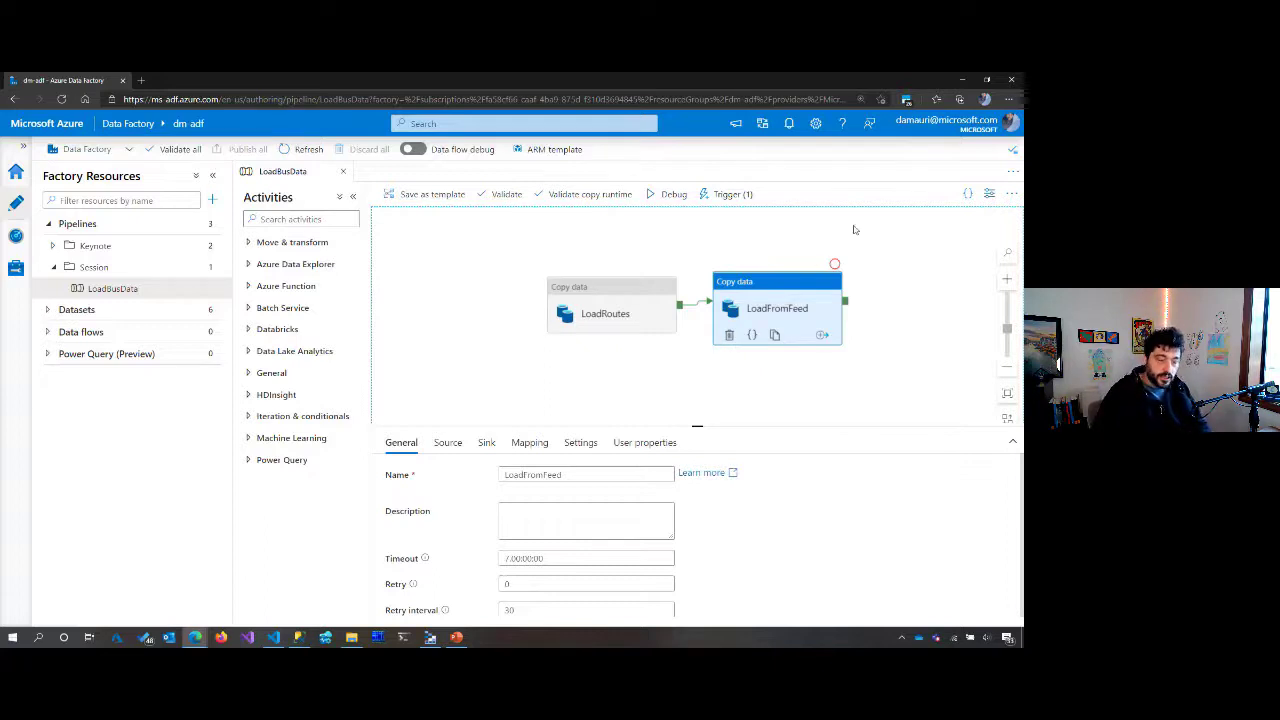
pyautogui.click(577, 288)
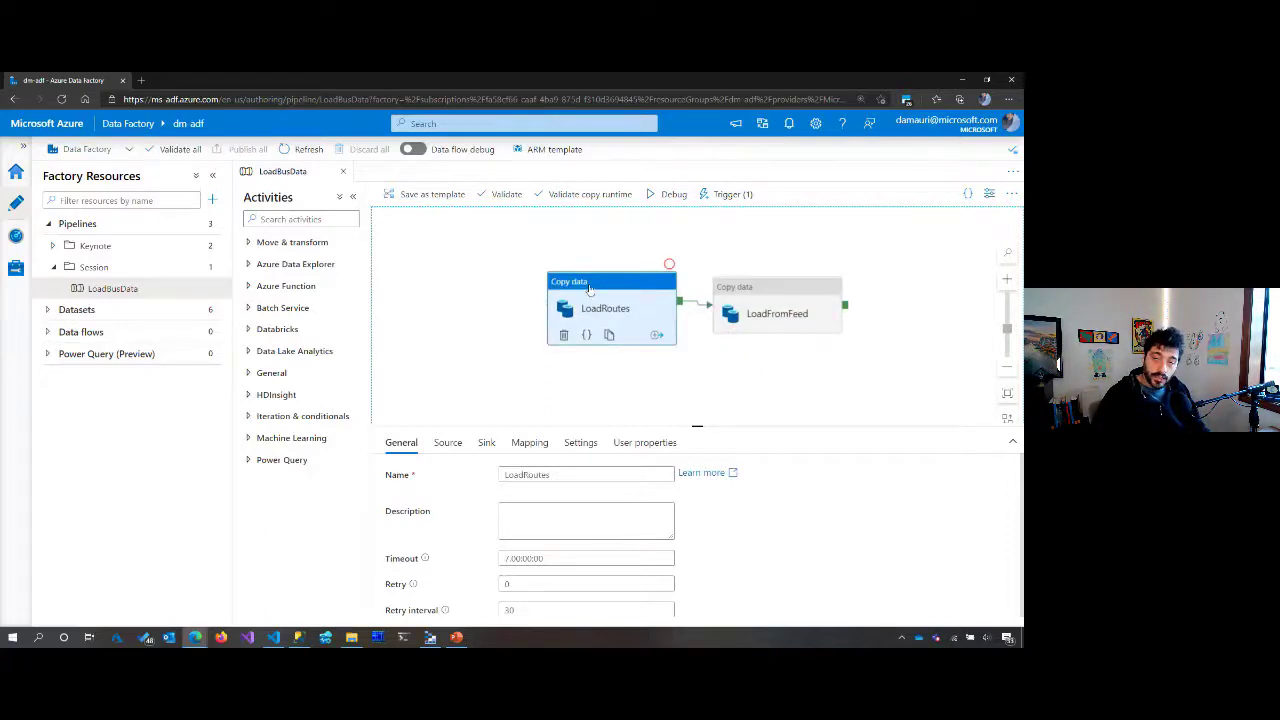
pyautogui.click(486, 442)
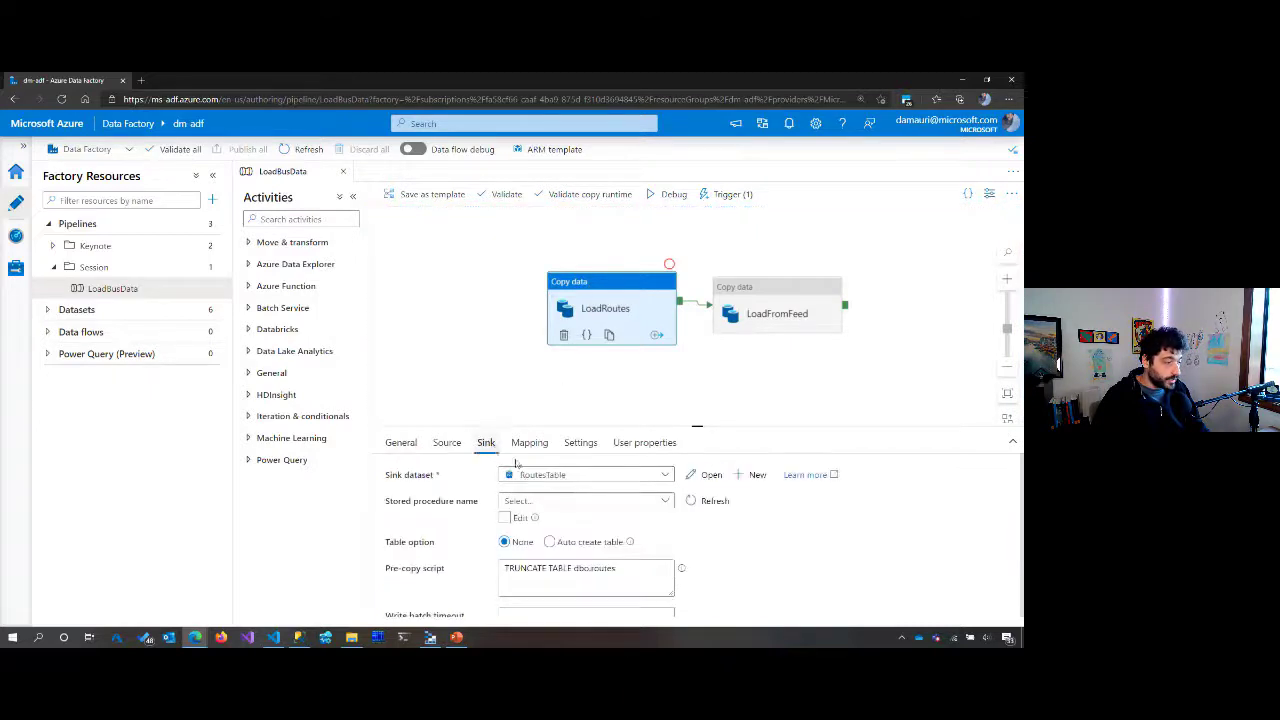
pyautogui.click(455, 446)
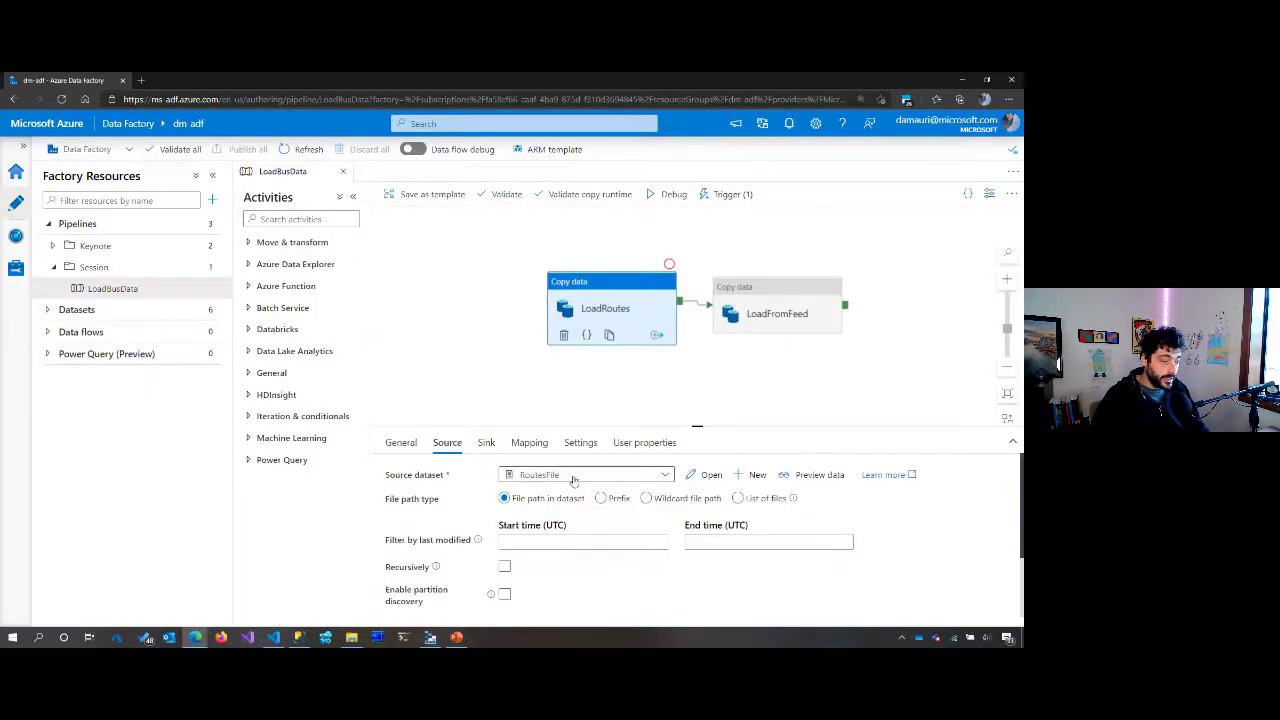
pyautogui.click(812, 475)
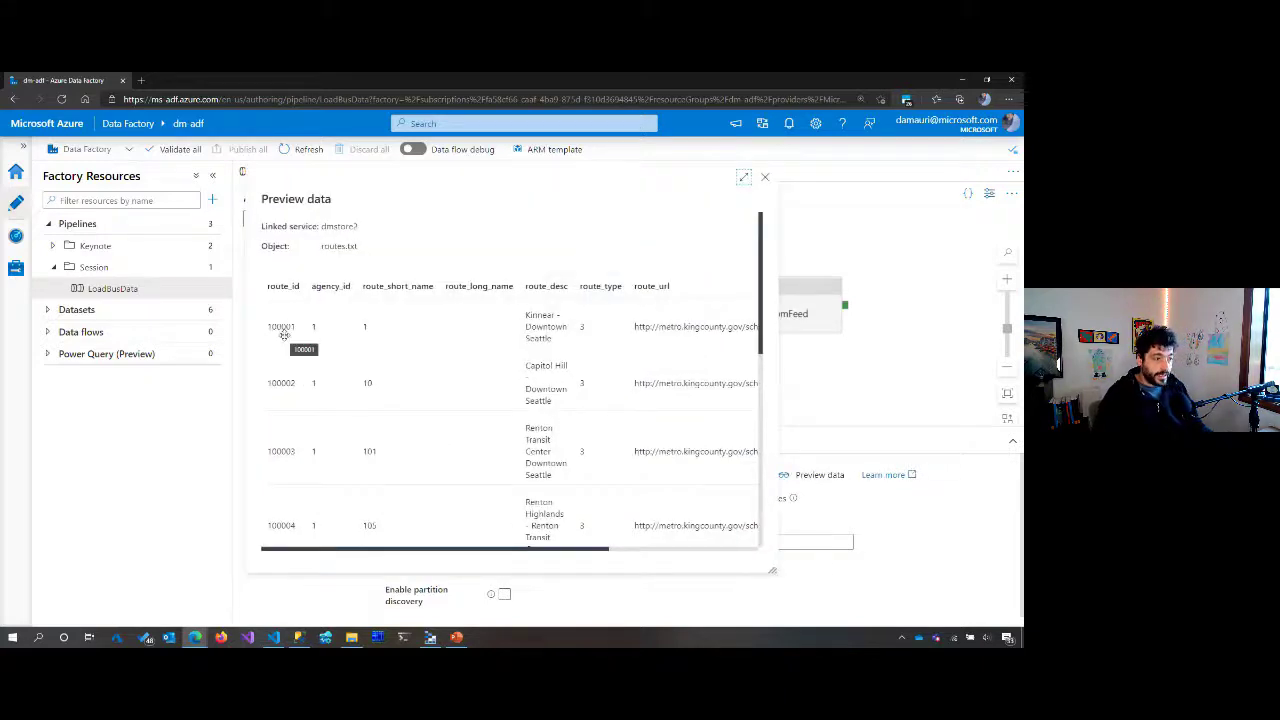
pyautogui.click(765, 177)
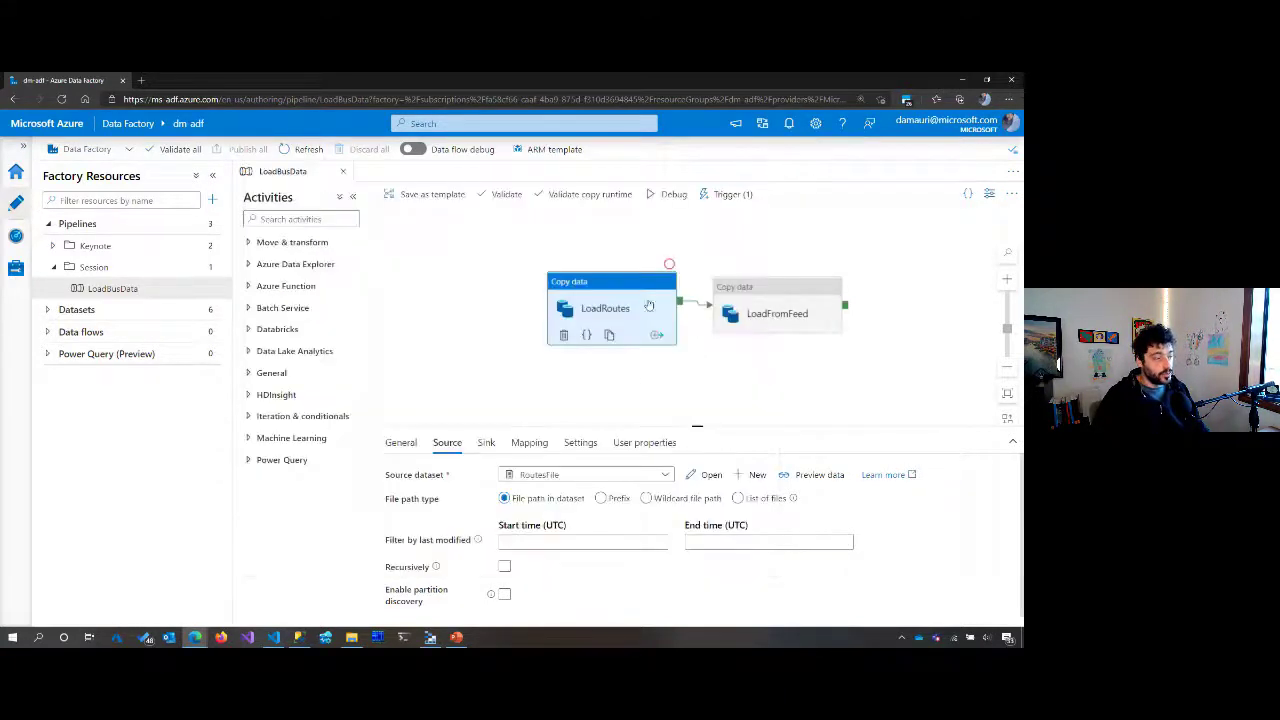
pyautogui.click(497, 446)
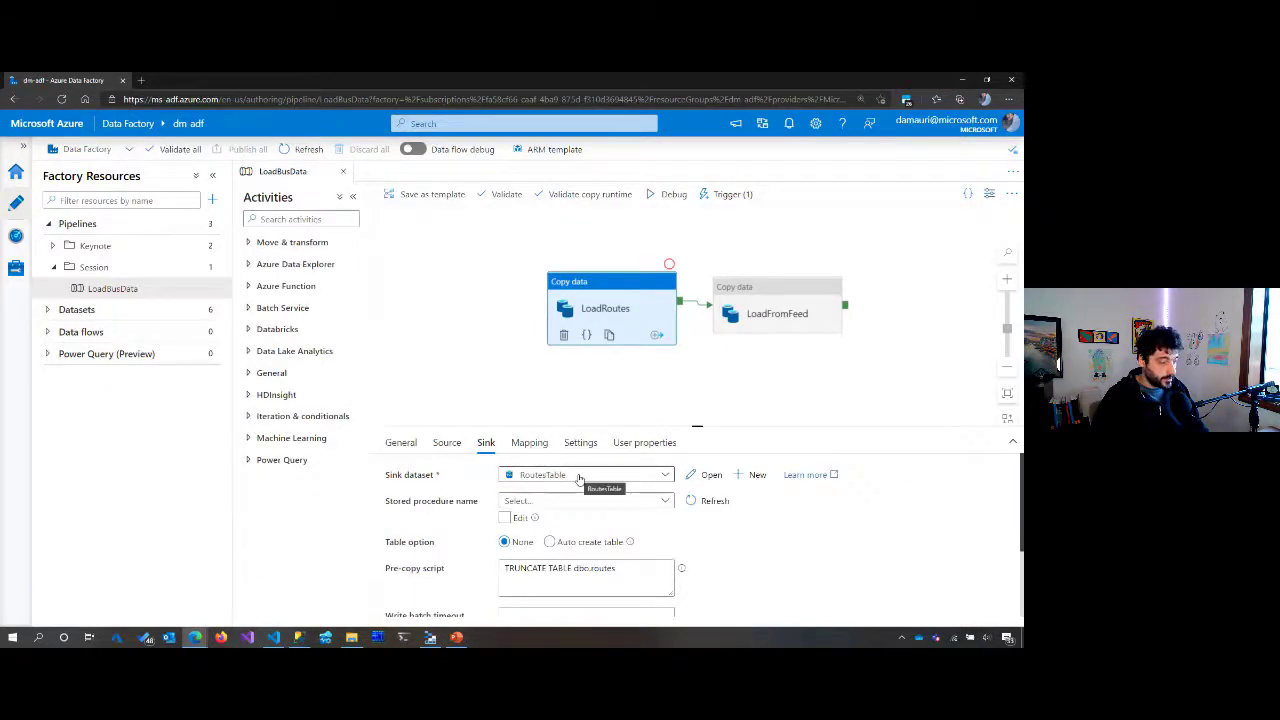
pyautogui.click(299, 638)
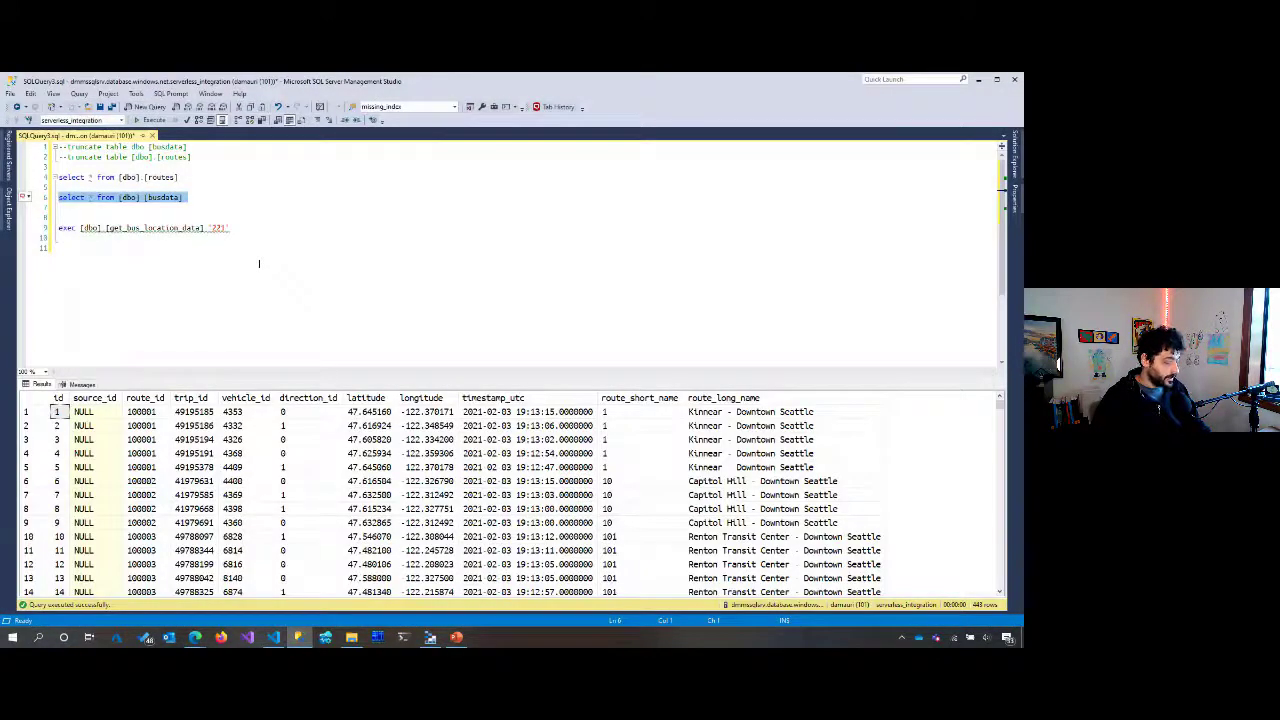
# Step: Run select * from [dbo].[routes], then highlight the route-loading code in __init__.py
pyautogui.moveTo(58, 177); pyautogui.dragTo(178, 177)
pyautogui.press('F5')
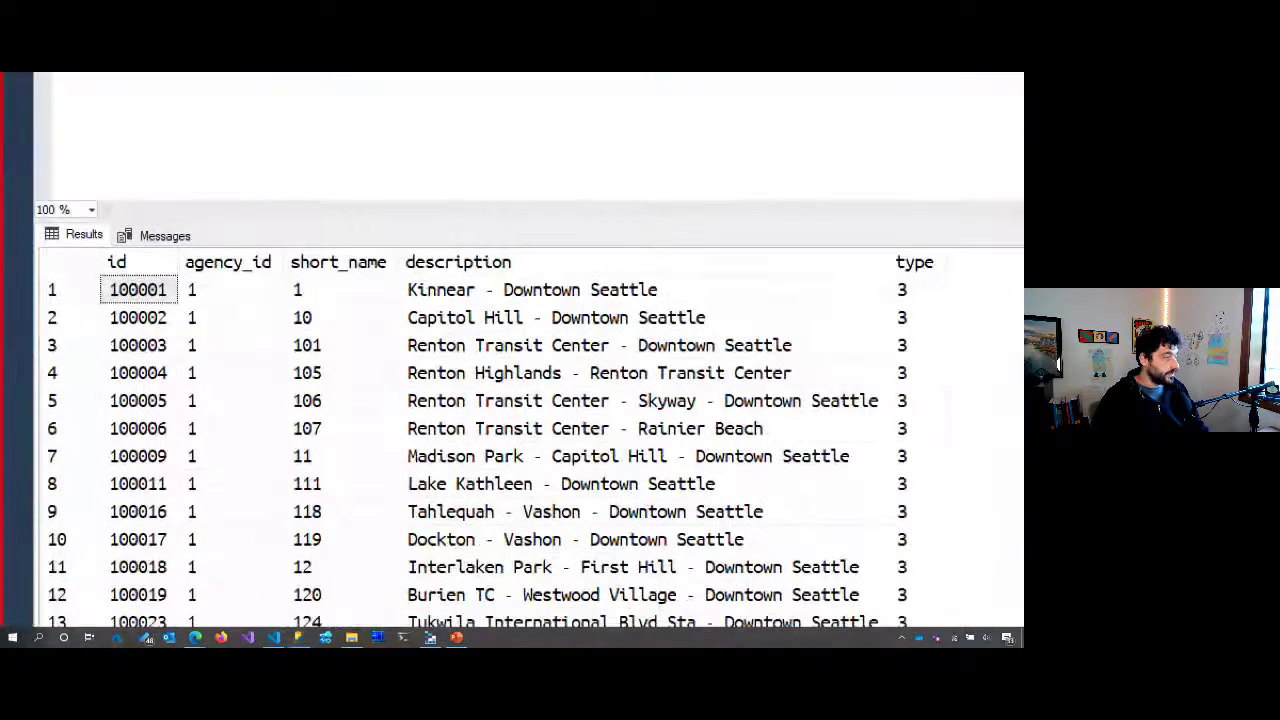
pyautogui.moveTo(262, 207)
pyautogui.mouseDown()
pyautogui.moveTo(730, 572)
pyautogui.moveTo(708, 152)
pyautogui.moveTo(326, 163)
pyautogui.mouseUp()
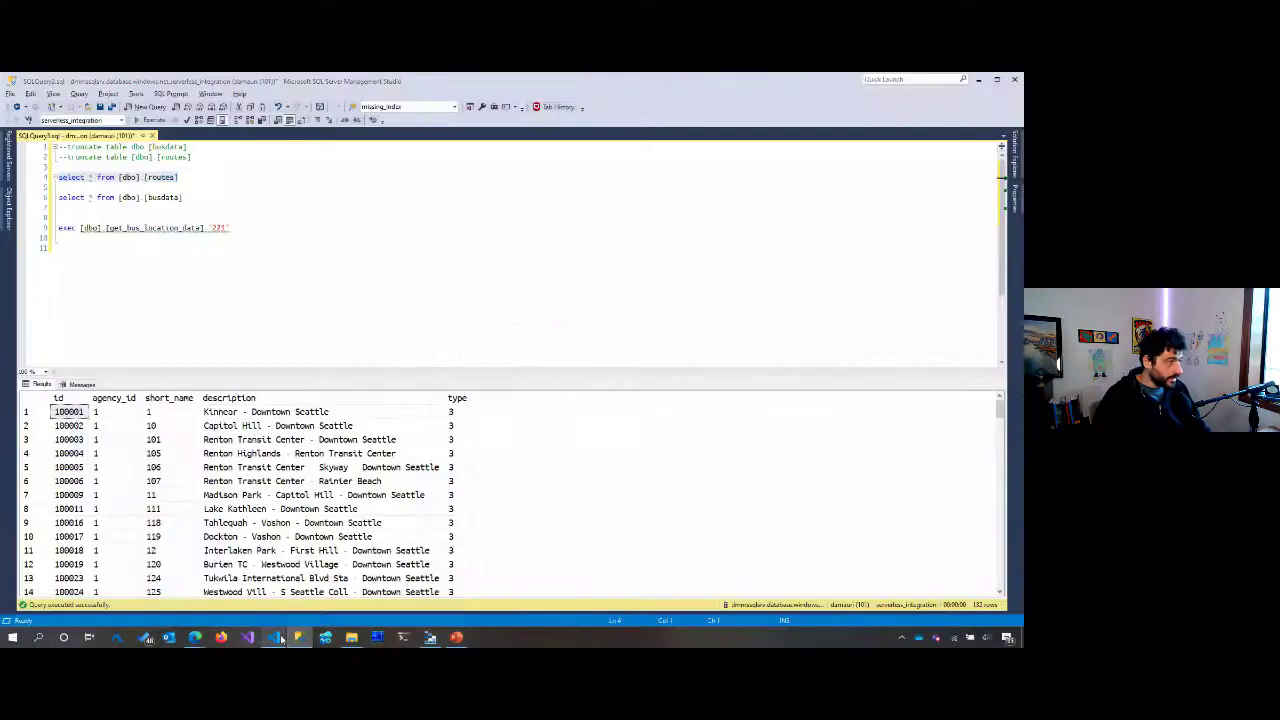
pyautogui.hotkey('alt', 'Tab')
pyautogui.moveTo(258, 216)
pyautogui.mouseDown()
pyautogui.moveTo(520, 230)
pyautogui.moveTo(410, 270)
pyautogui.mouseUp()
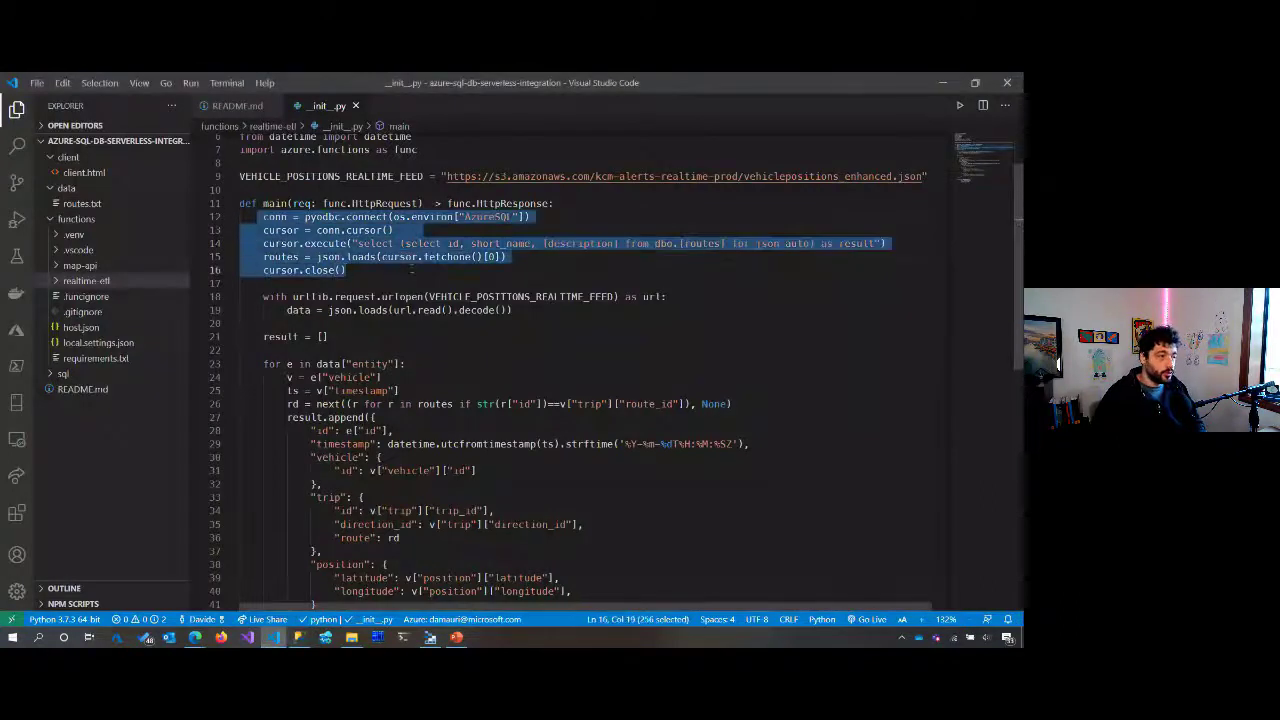
# Step: Highlight the code that fetches the live vehicle feed and the loop building each result
pyautogui.moveTo(264, 297); pyautogui.dragTo(537, 310)
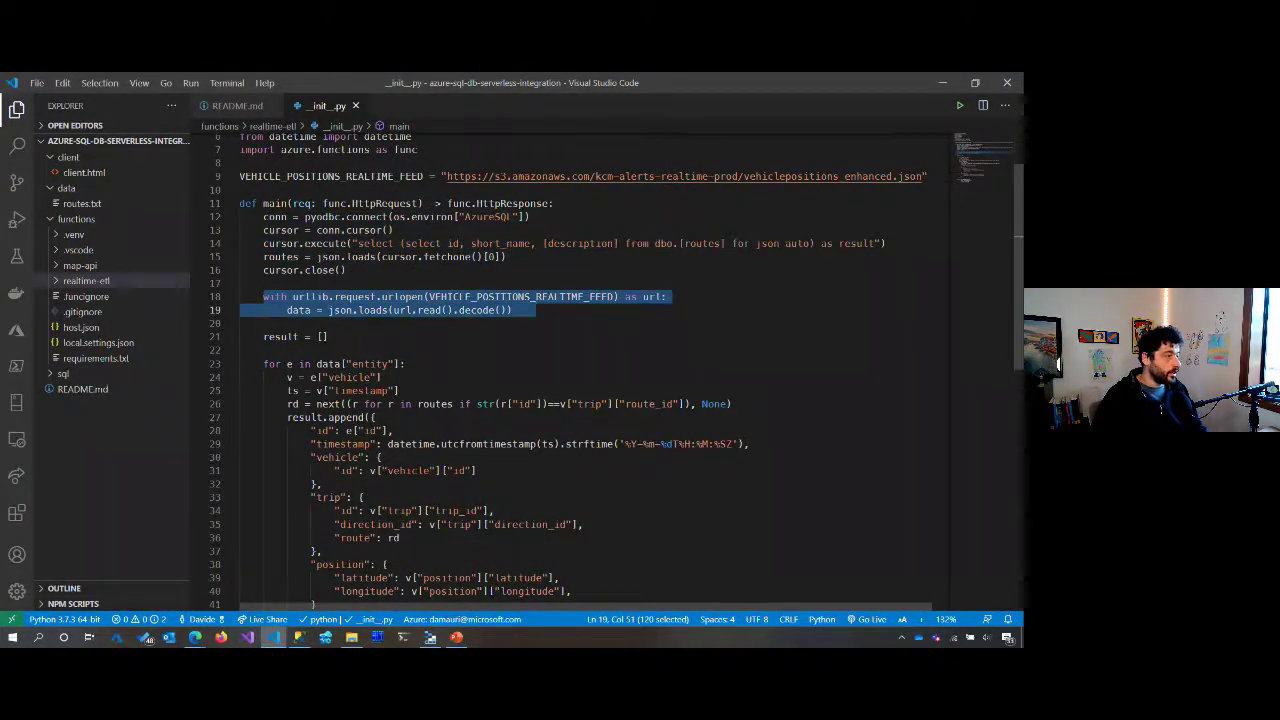
pyautogui.scroll(-2, 596, 336)
pyautogui.moveTo(265, 293); pyautogui.dragTo(343, 550)
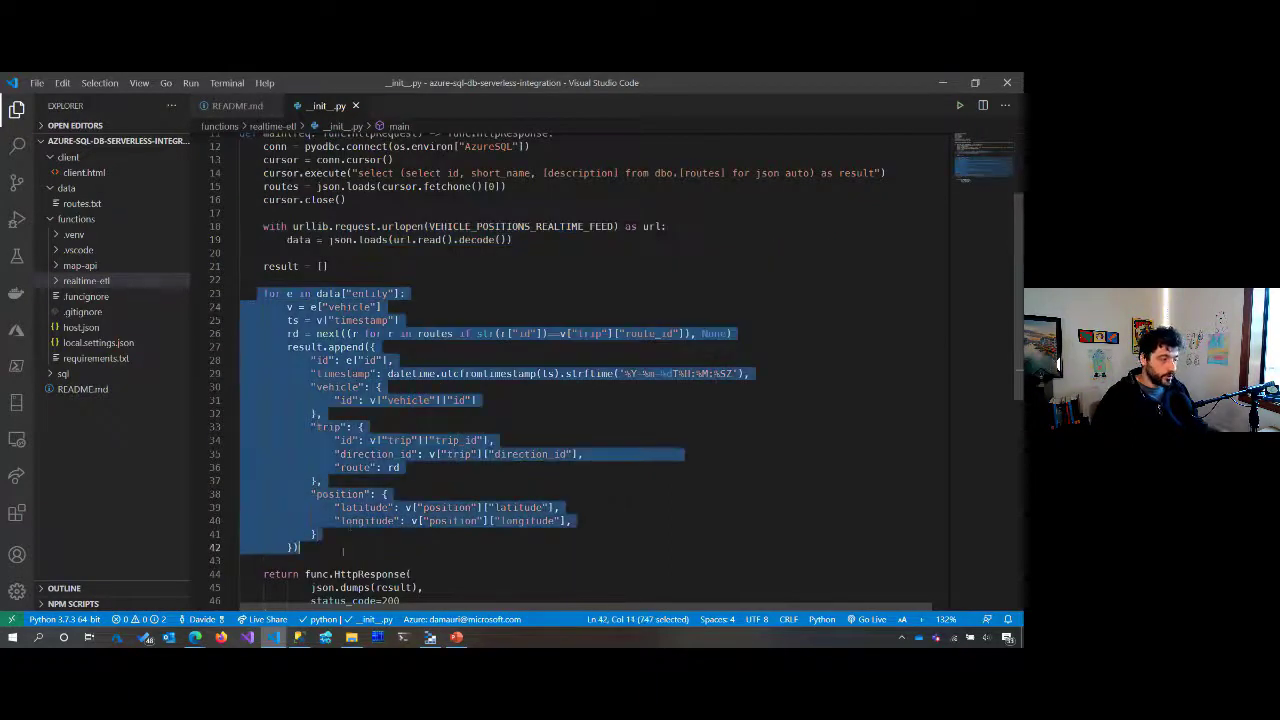
pyautogui.click(443, 386)
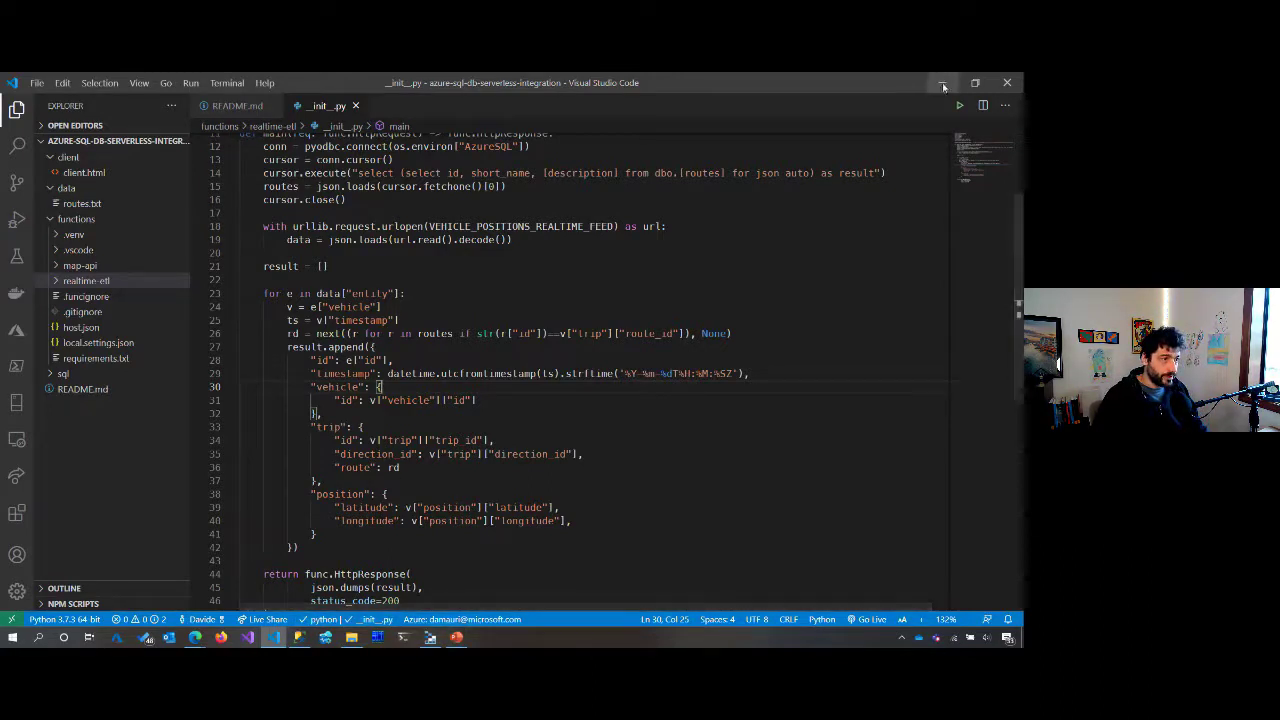
# Step: Return to the LoadBusData pipeline and select the LoadFromFeed copy activity
pyautogui.click(195, 637)
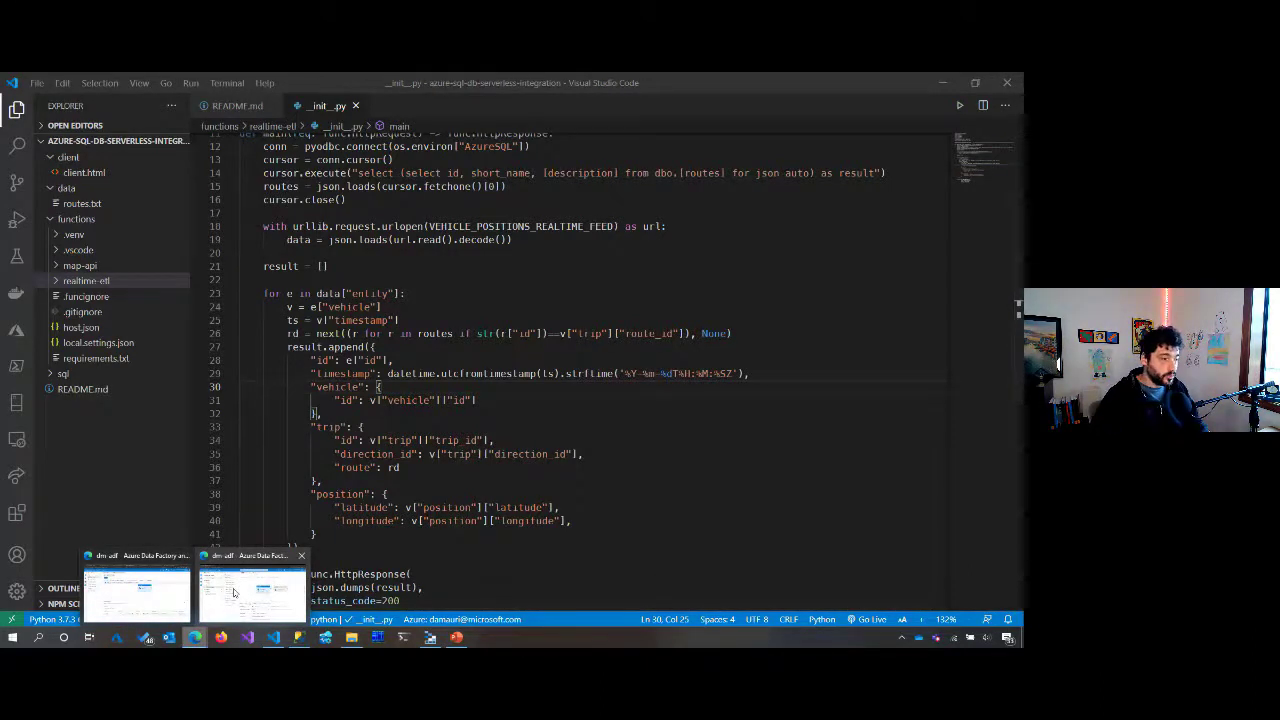
pyautogui.click(234, 592)
pyautogui.click(789, 293)
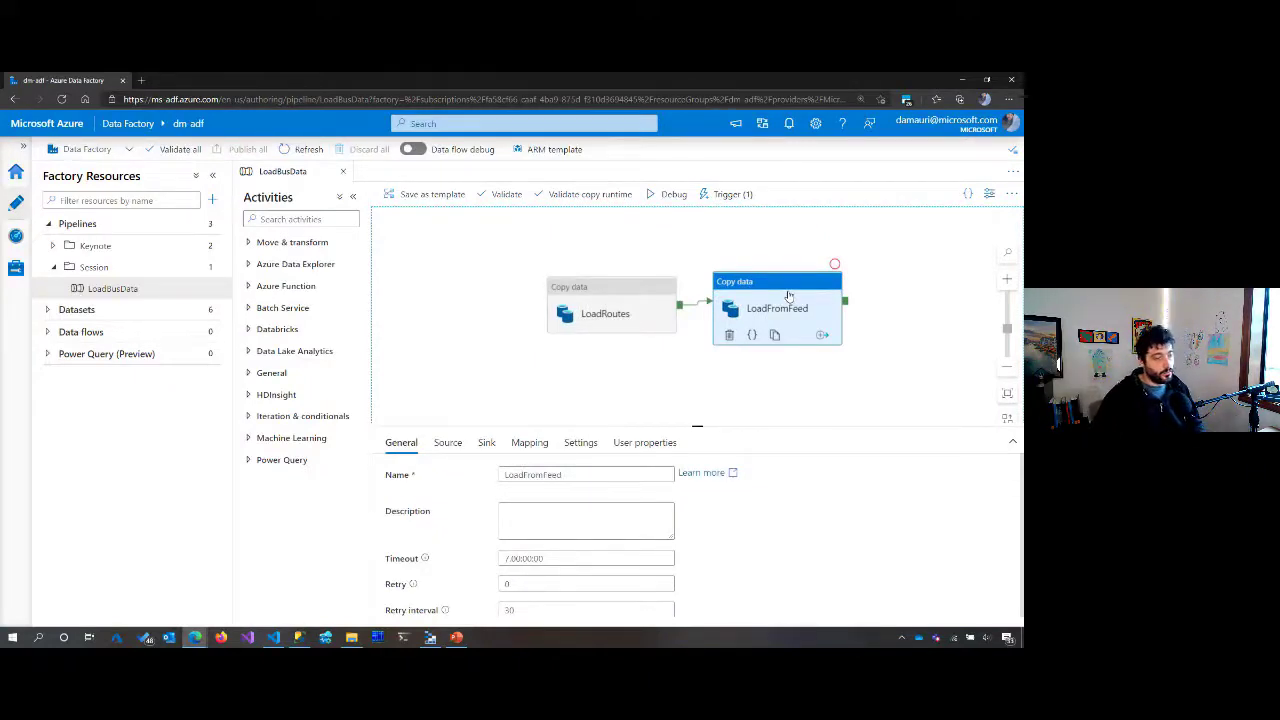
# Step: Debug-run the LoadBusData pipeline, then select the exec get_bus_location_data '221' call in SSMS
pyautogui.click(640, 225)
pyautogui.click(558, 194)
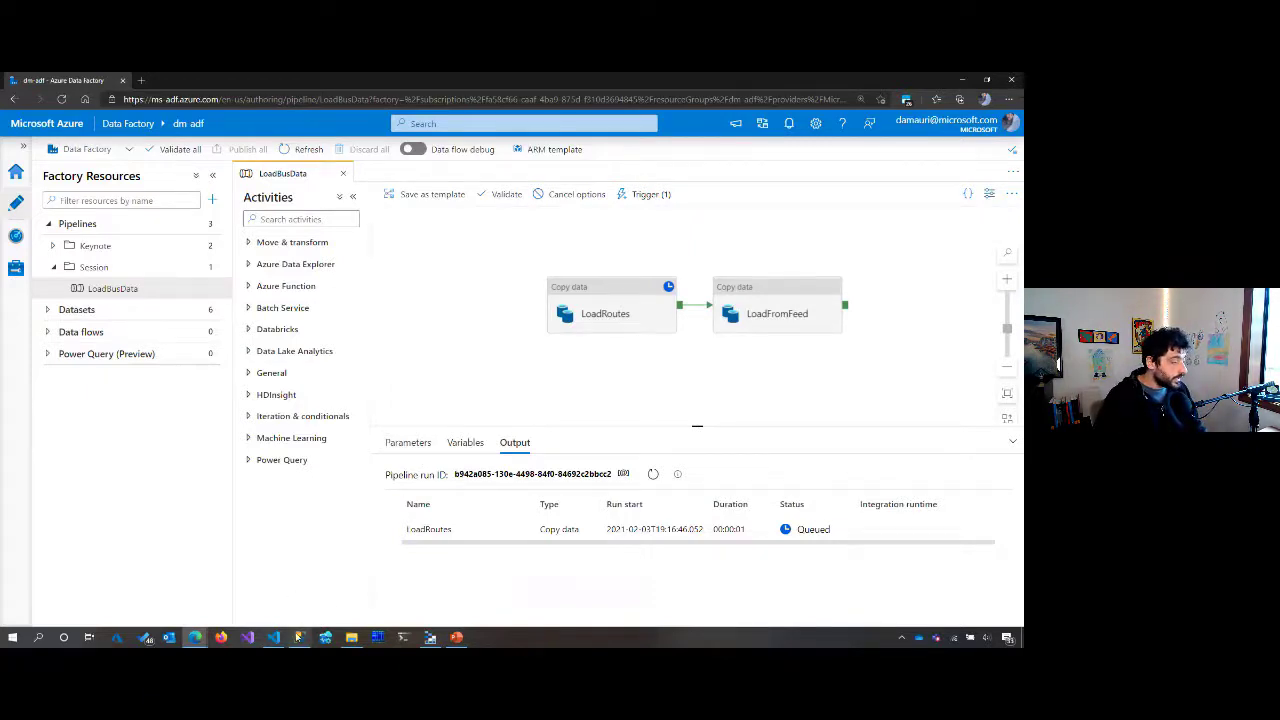
pyautogui.moveTo(299, 642)
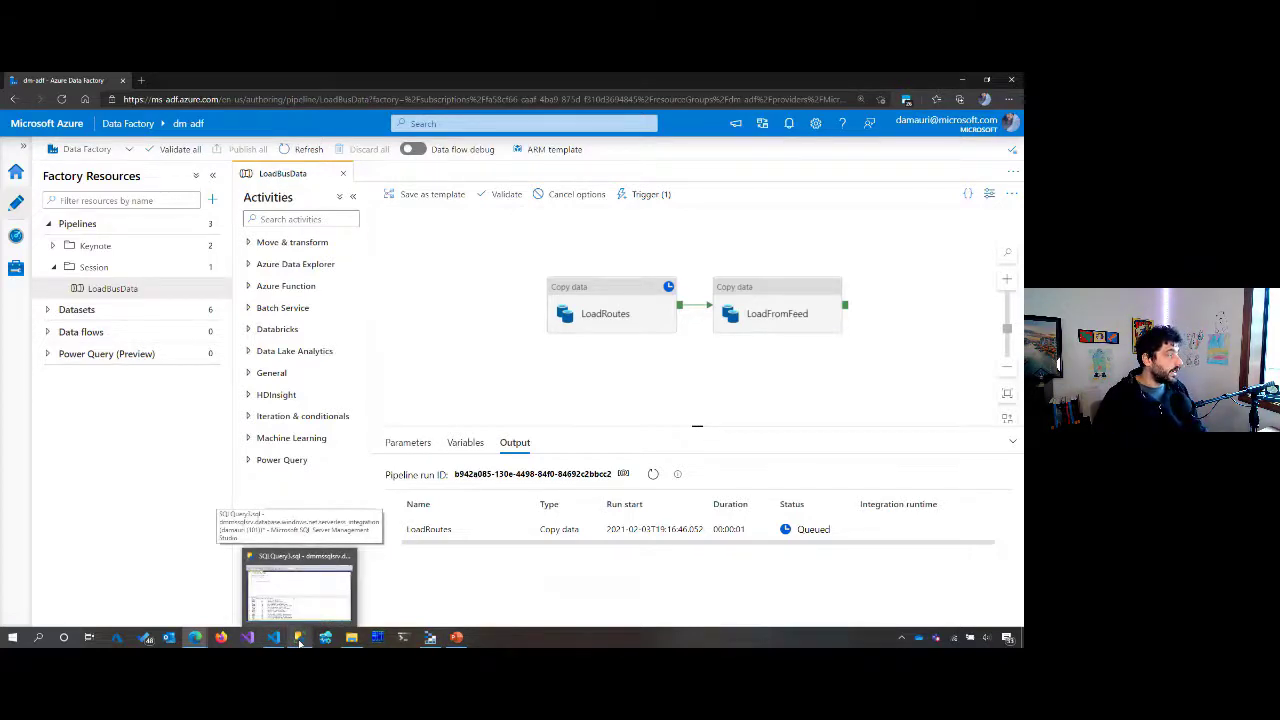
pyautogui.click(299, 642)
pyautogui.moveTo(150, 218); pyautogui.dragTo(231, 228)
# Step: Execute get_bus_location_data '221' and widen the result column to show its MULTIPOINT JSON
pyautogui.click(206, 228)
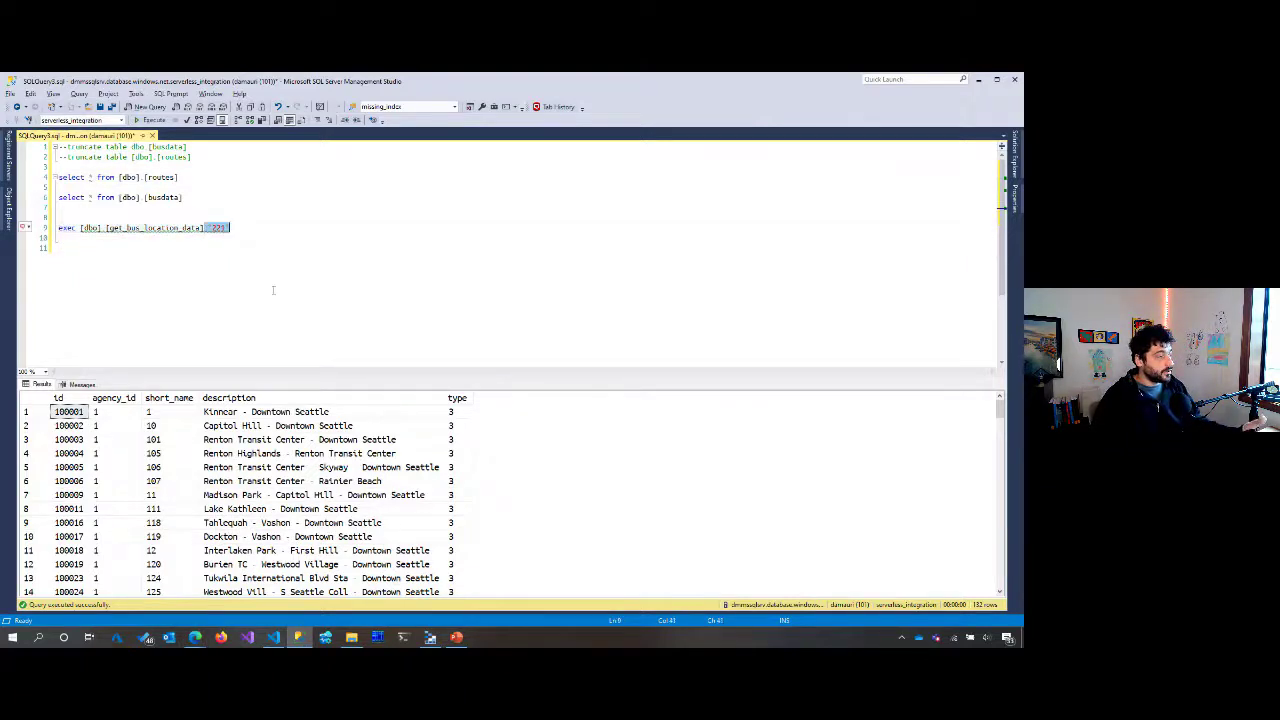
pyautogui.moveTo(60, 217); pyautogui.dragTo(279, 251)
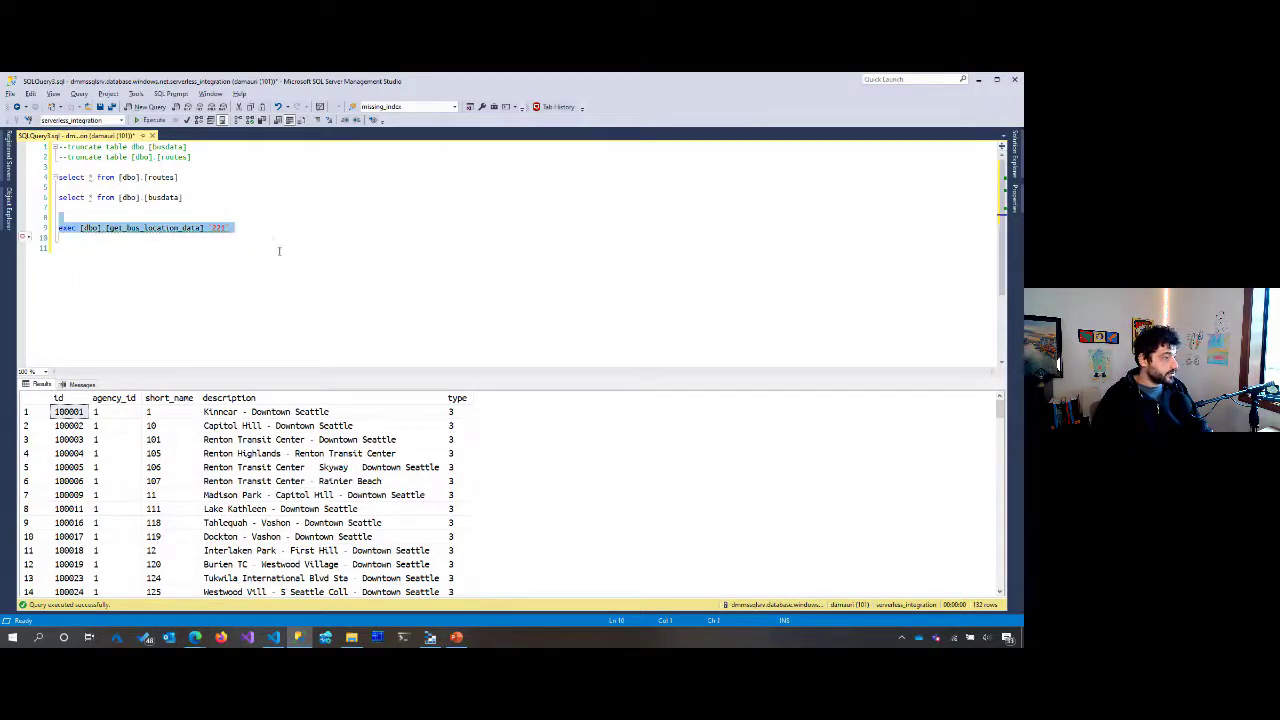
pyautogui.press('F5')
pyautogui.click(536, 401)
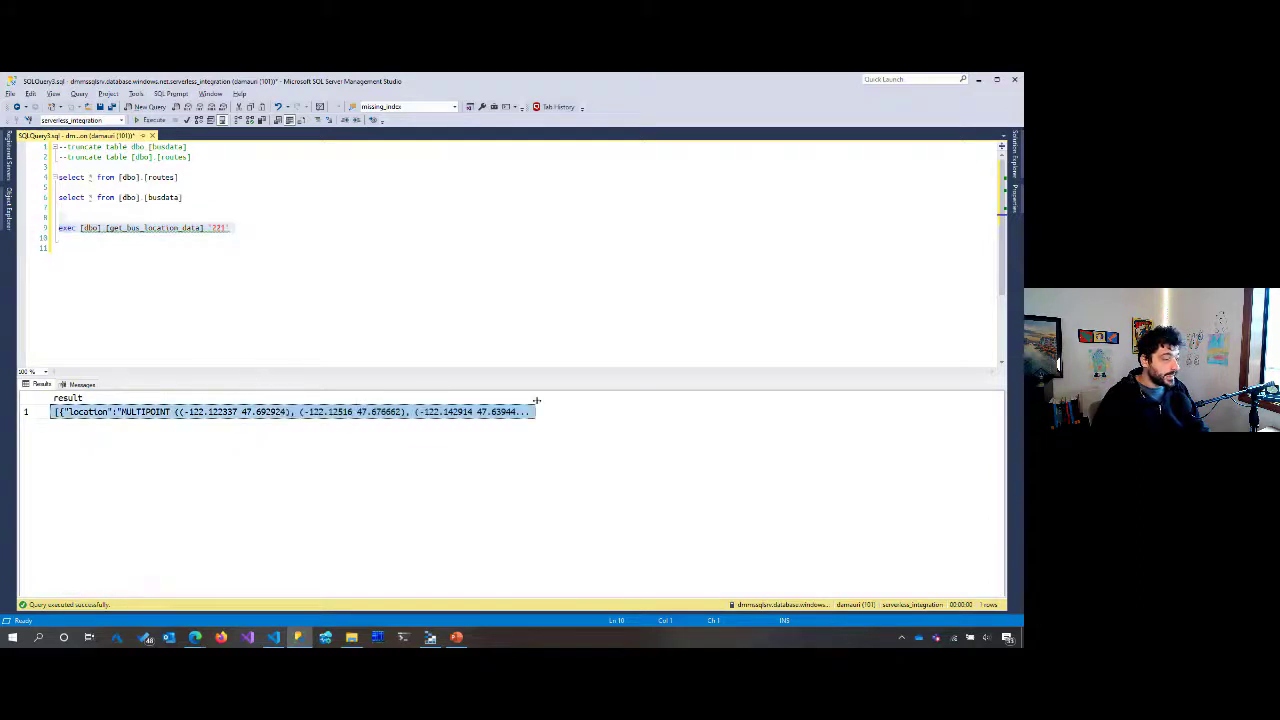
pyautogui.moveTo(536, 401); pyautogui.dragTo(777, 429)
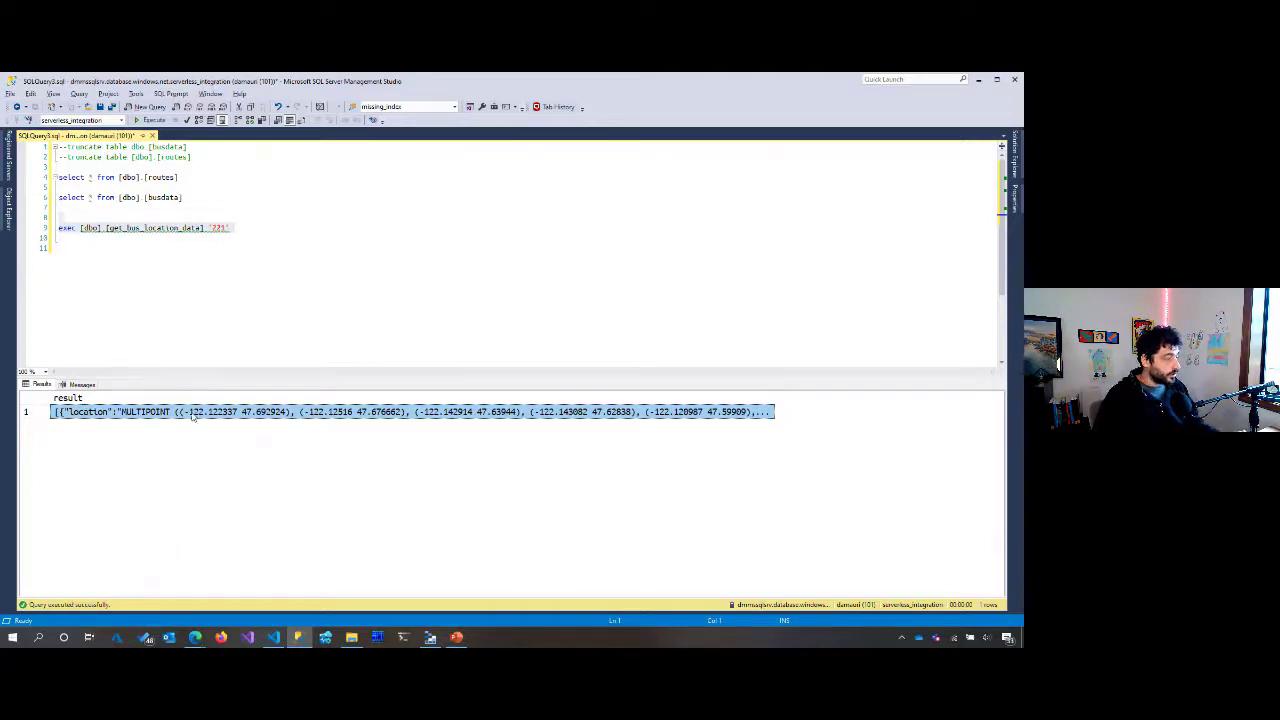
pyautogui.click(202, 356)
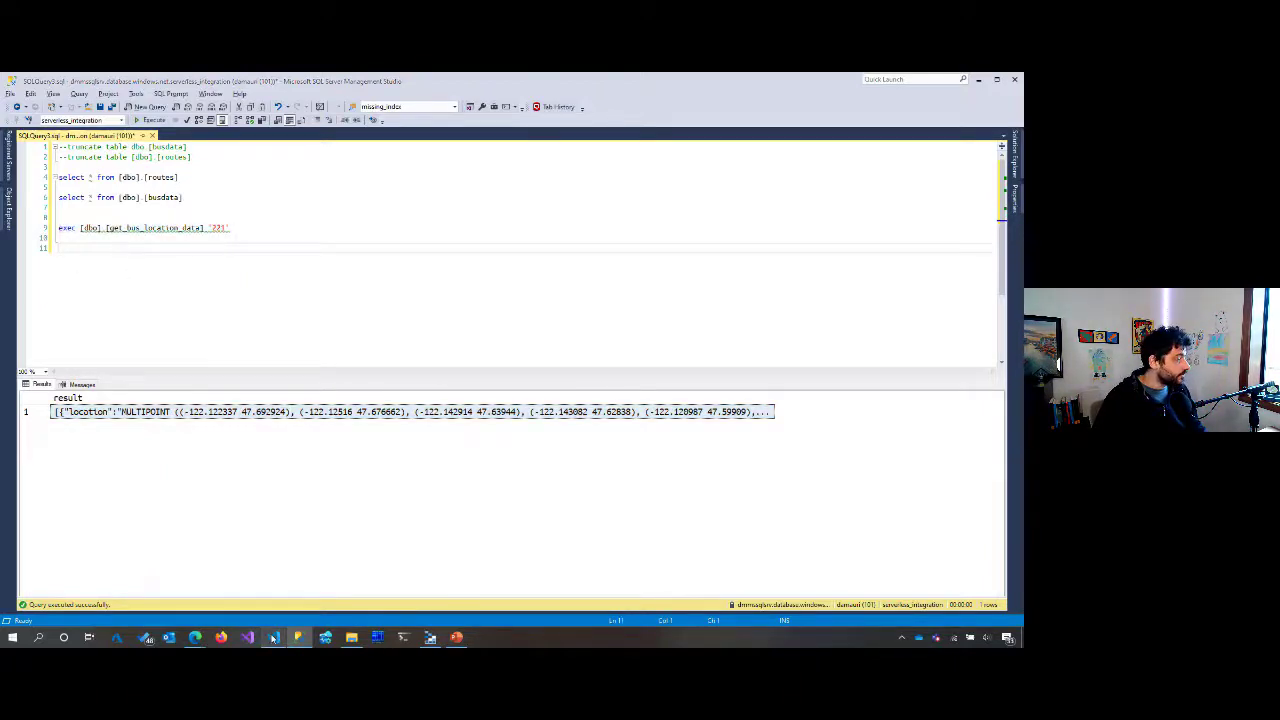
pyautogui.click(274, 637)
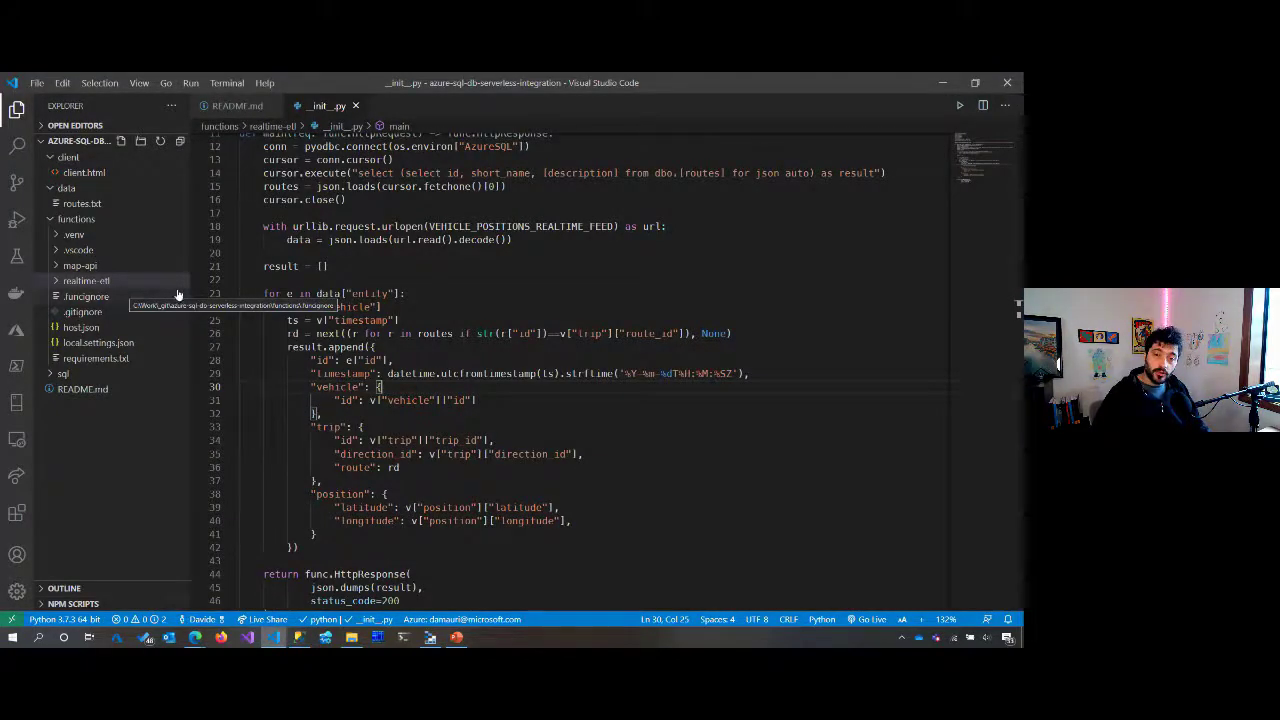
pyautogui.click(63, 373)
pyautogui.click(82, 389)
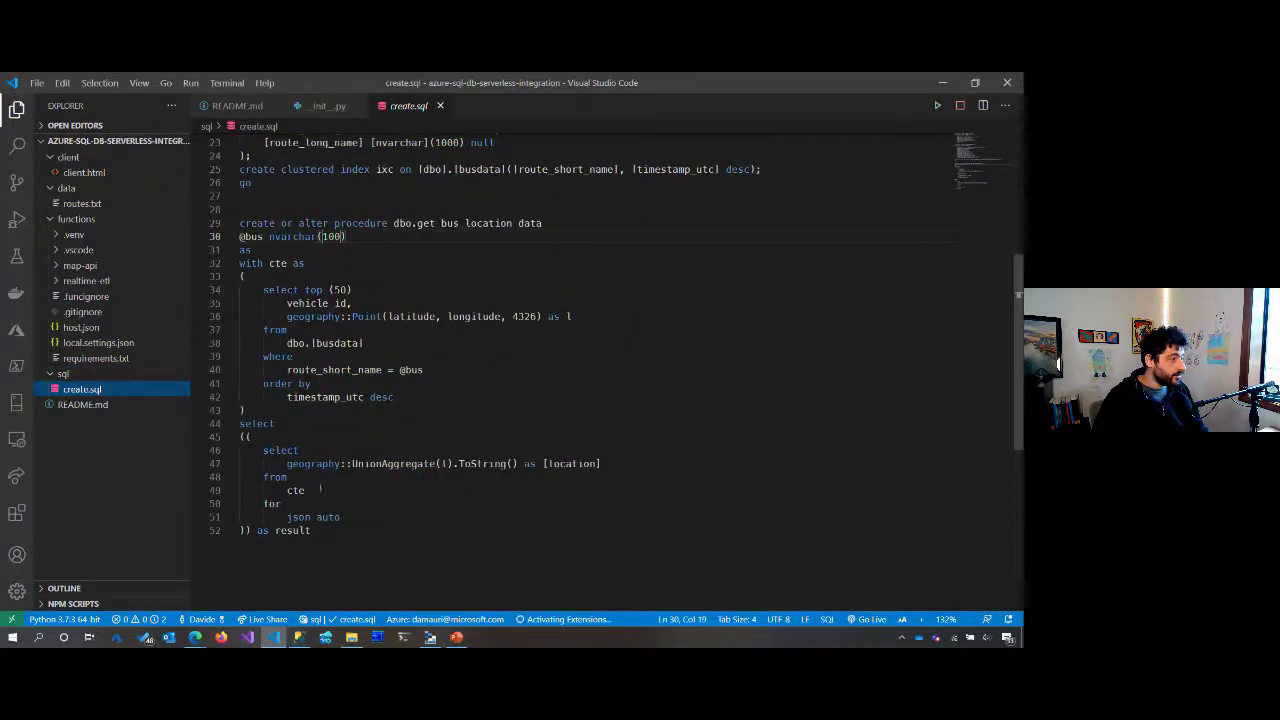
pyautogui.moveTo(259, 292); pyautogui.dragTo(455, 402)
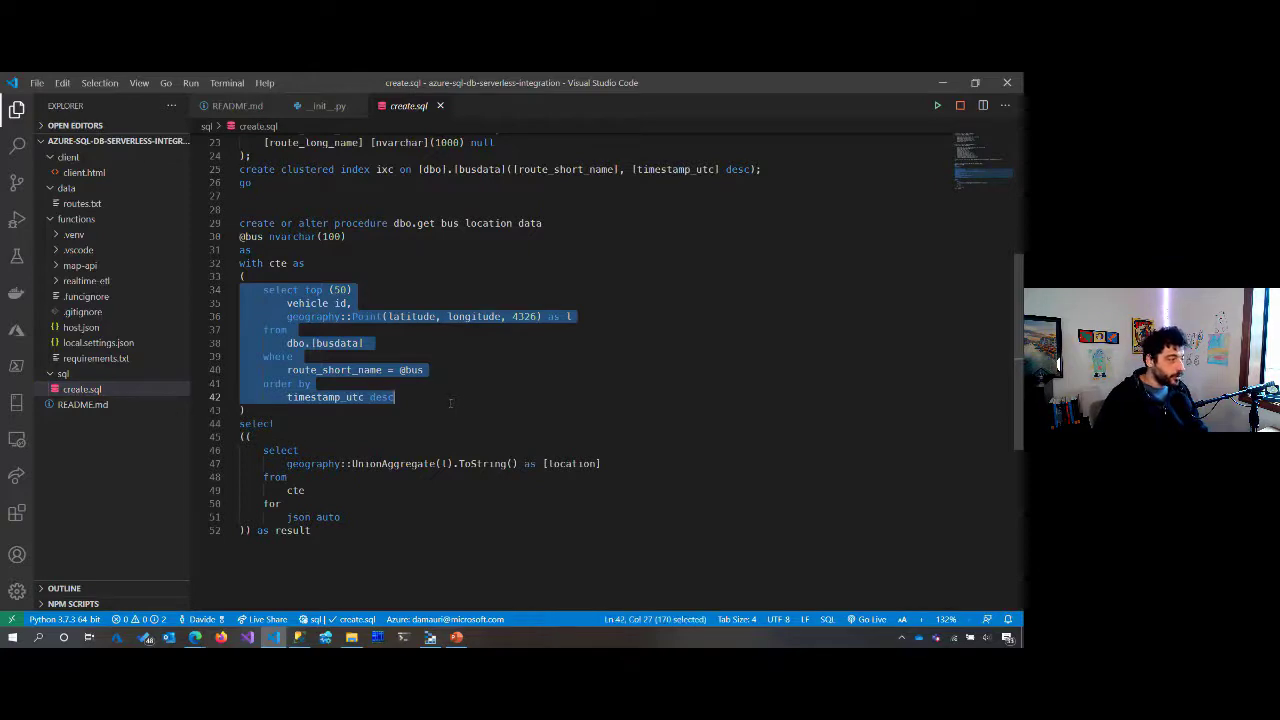
pyautogui.click(400, 356)
pyautogui.moveTo(287, 370); pyautogui.dragTo(453, 372)
pyautogui.moveTo(257, 293); pyautogui.dragTo(400, 400)
pyautogui.click(427, 392)
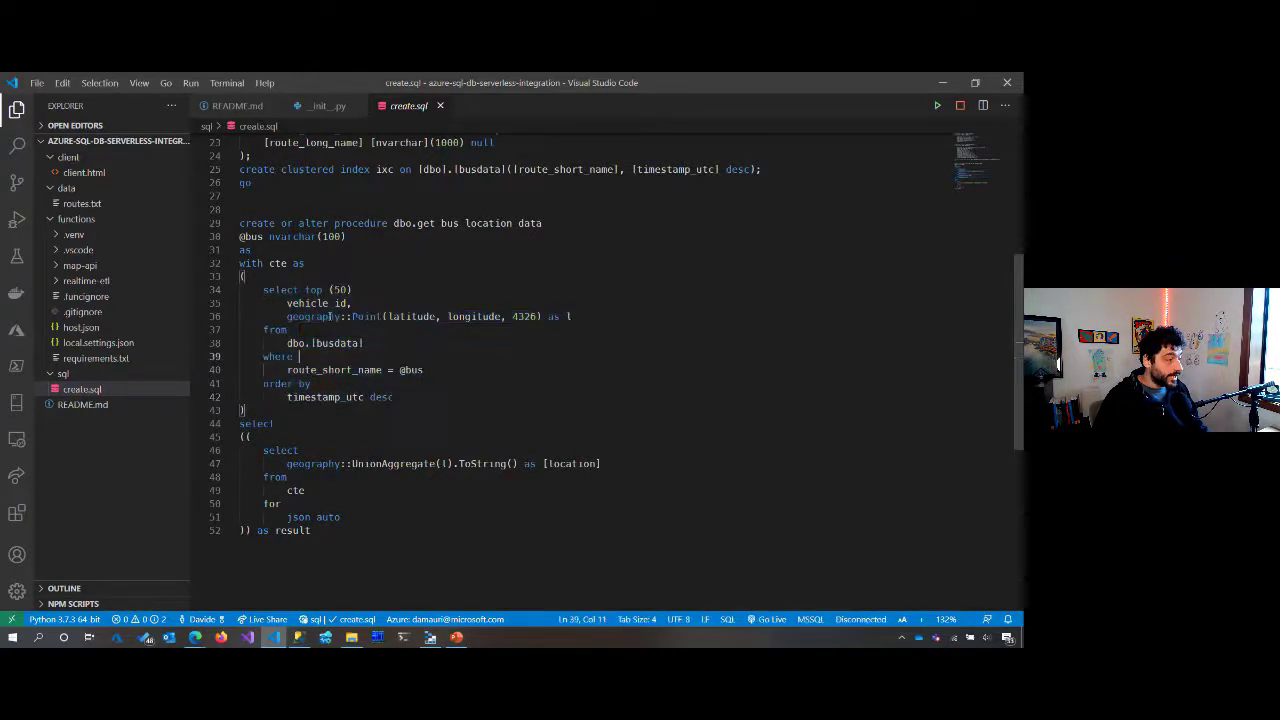
pyautogui.moveTo(263, 316); pyautogui.dragTo(597, 316)
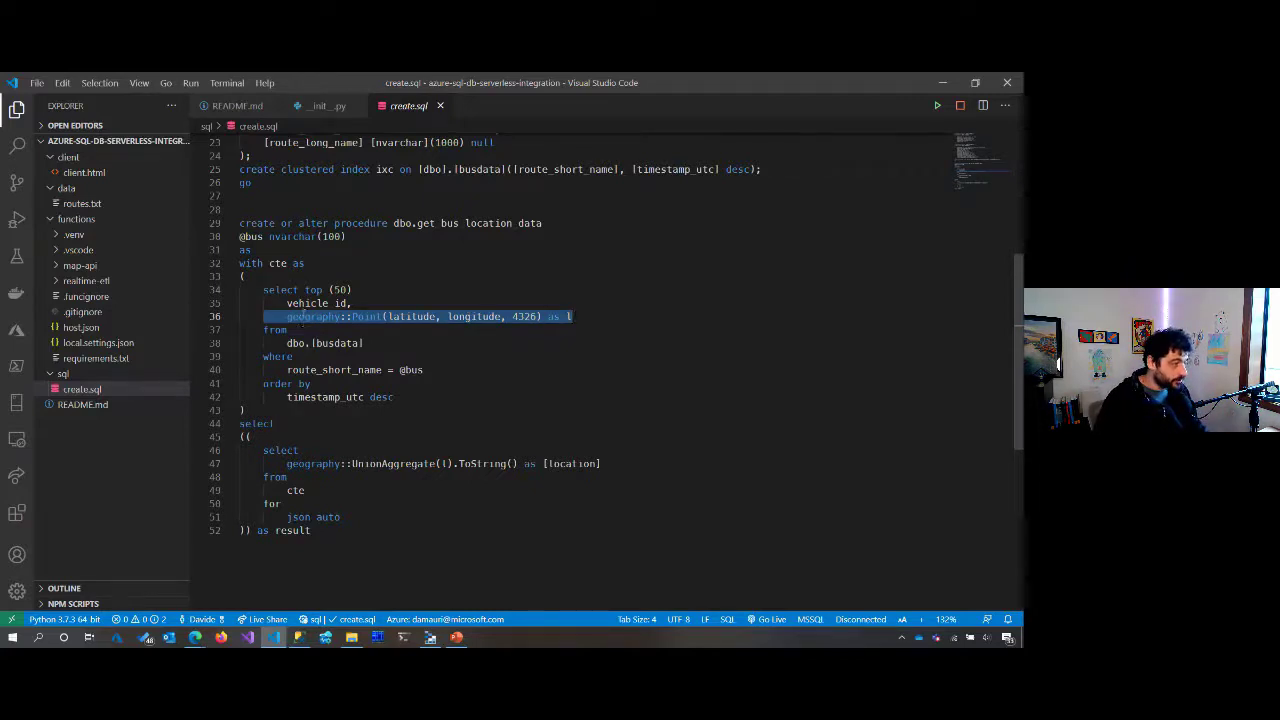
pyautogui.click(305, 316)
pyautogui.moveTo(264, 463); pyautogui.dragTo(690, 463)
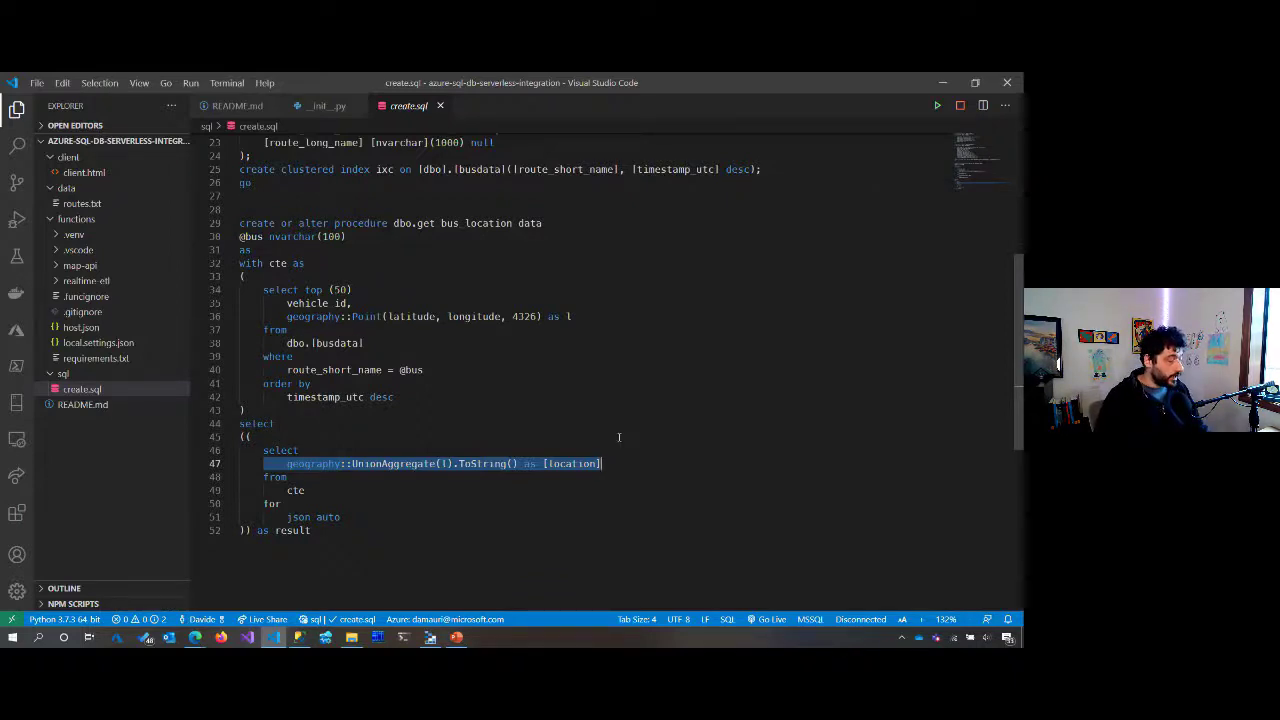
pyautogui.click(196, 640)
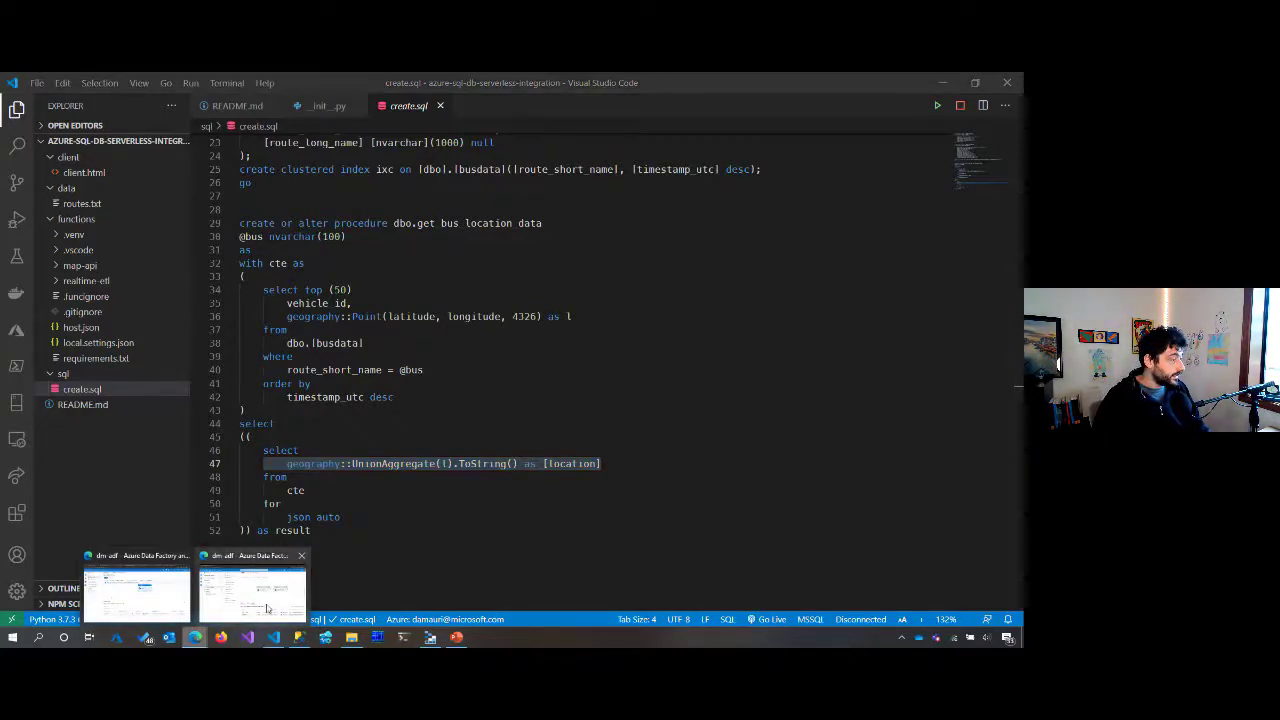
# Step: Move through the open browser windows to the realtime-etl function overview in the portal
pyautogui.click(266, 607)
pyautogui.click(196, 637)
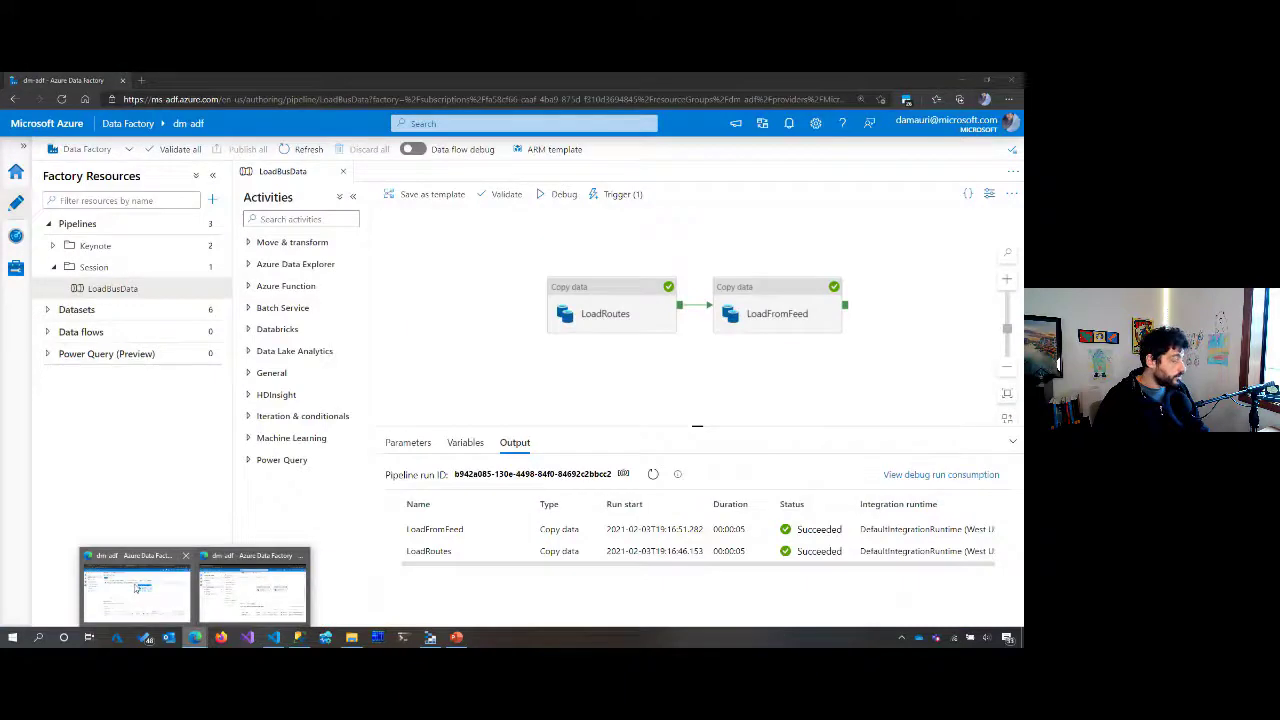
pyautogui.click(151, 561)
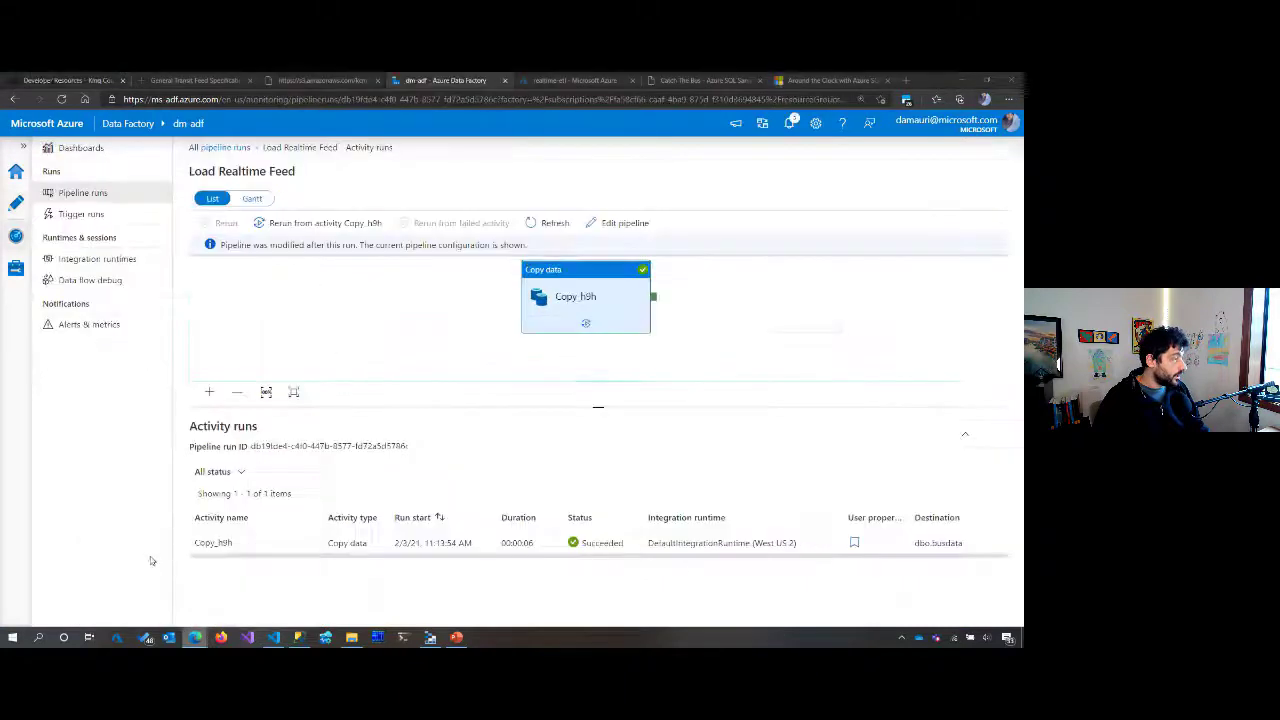
pyautogui.click(545, 84)
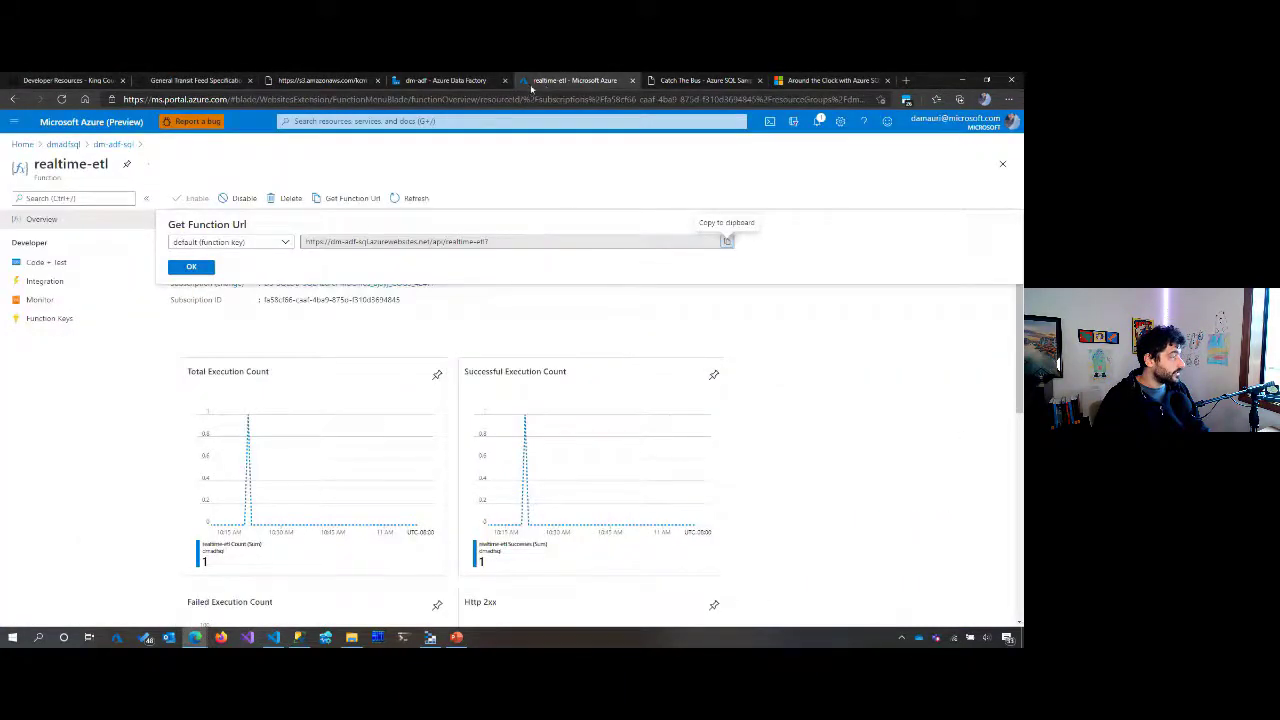
# Step: Open the dmadfsql storage account's Static website settings and select the primary endpoint URL
pyautogui.click(70, 145)
pyautogui.click(222, 418)
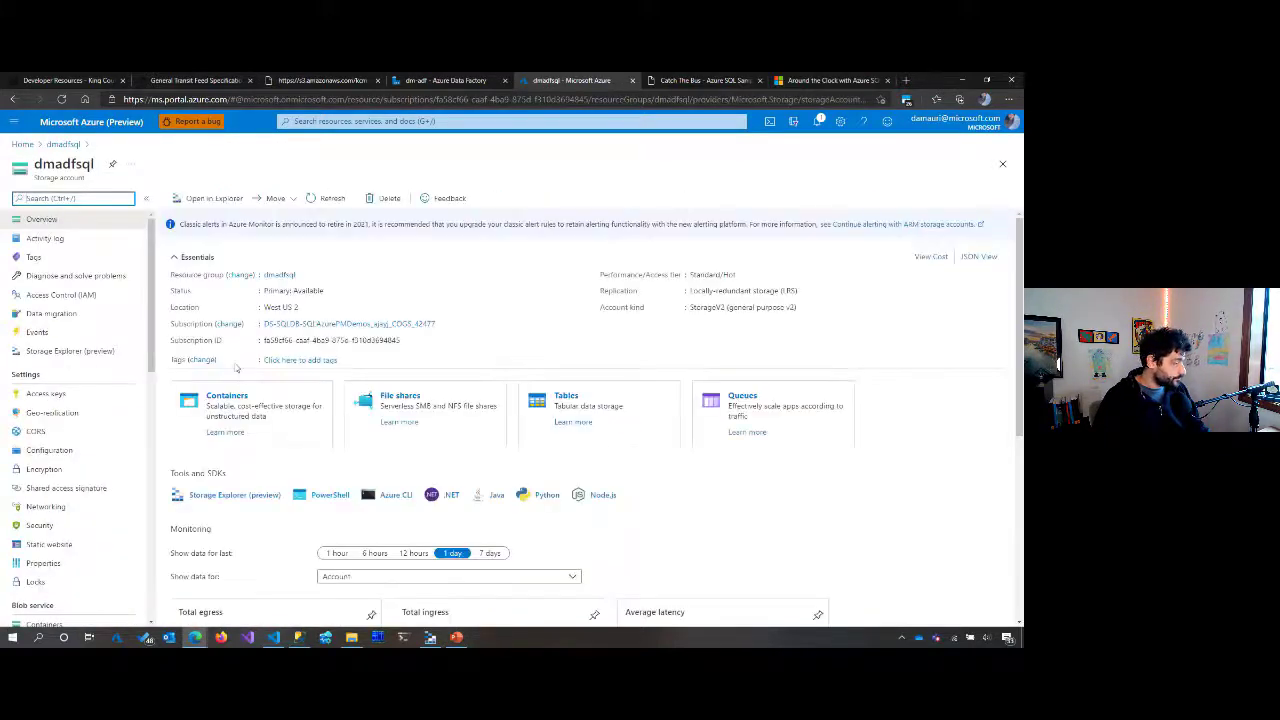
pyautogui.scroll(-1, 88, 500)
pyautogui.click(55, 482)
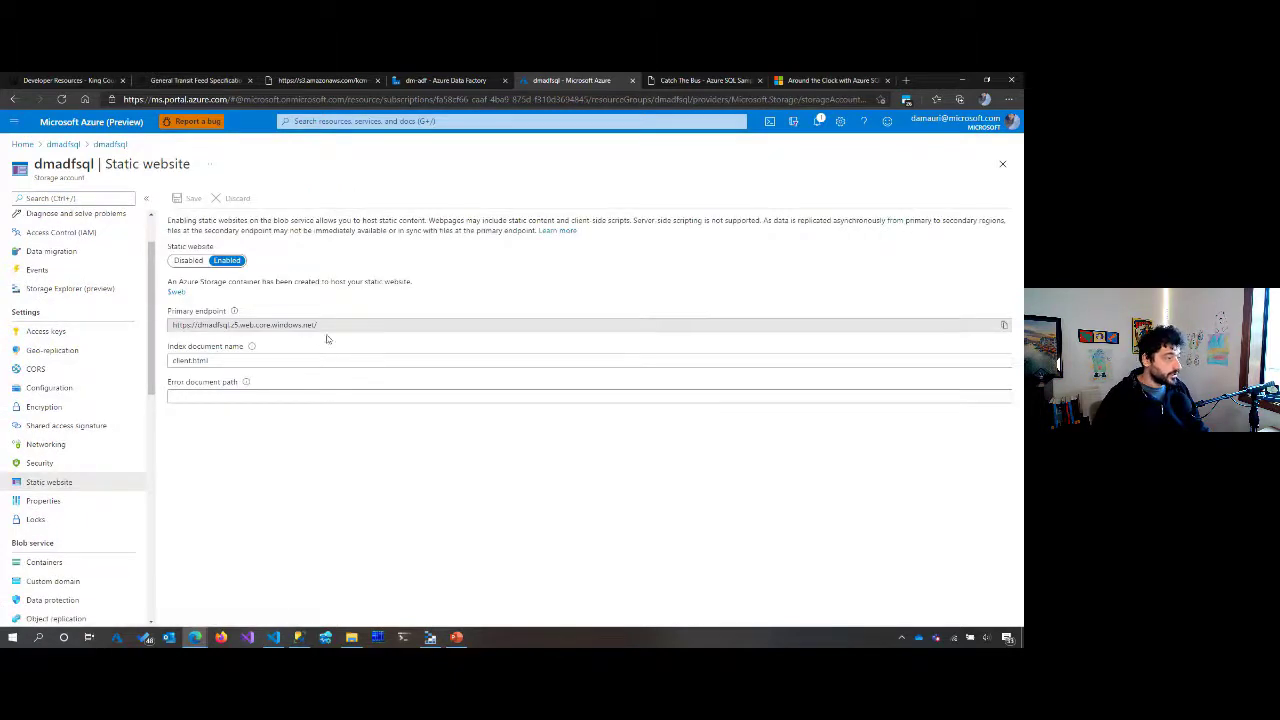
pyautogui.tripleClick(329, 325)
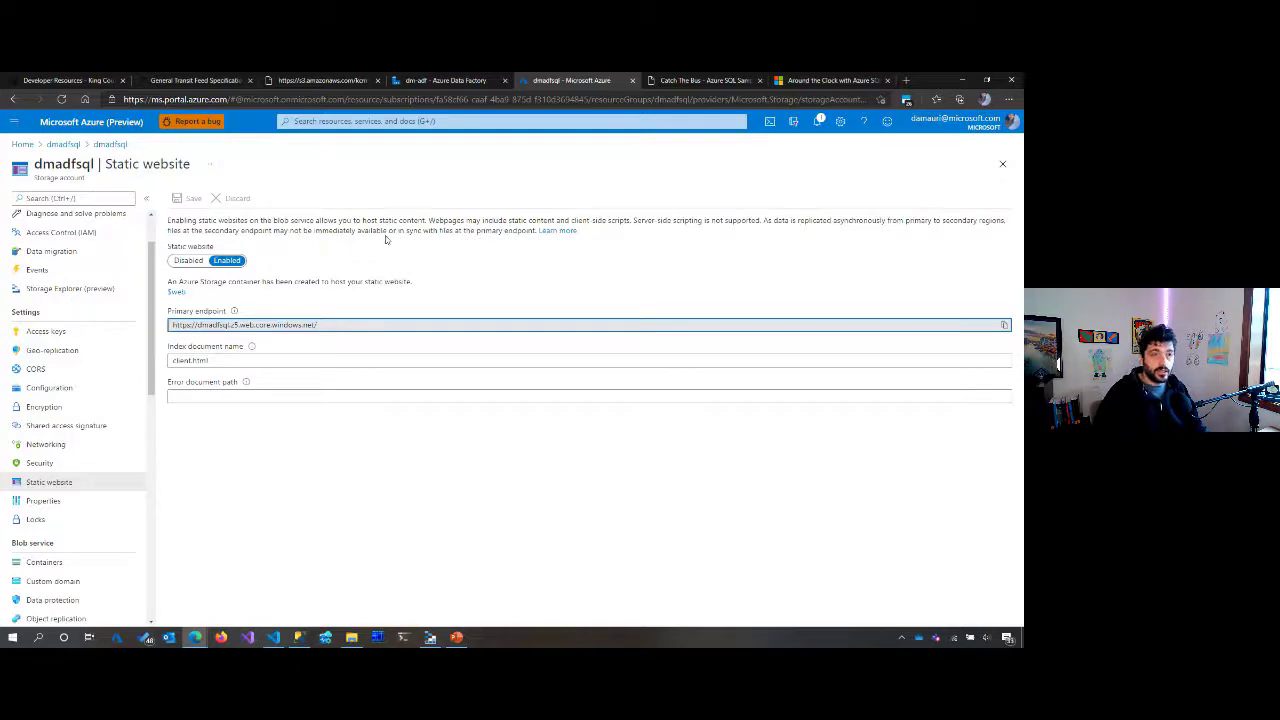
pyautogui.click(829, 83)
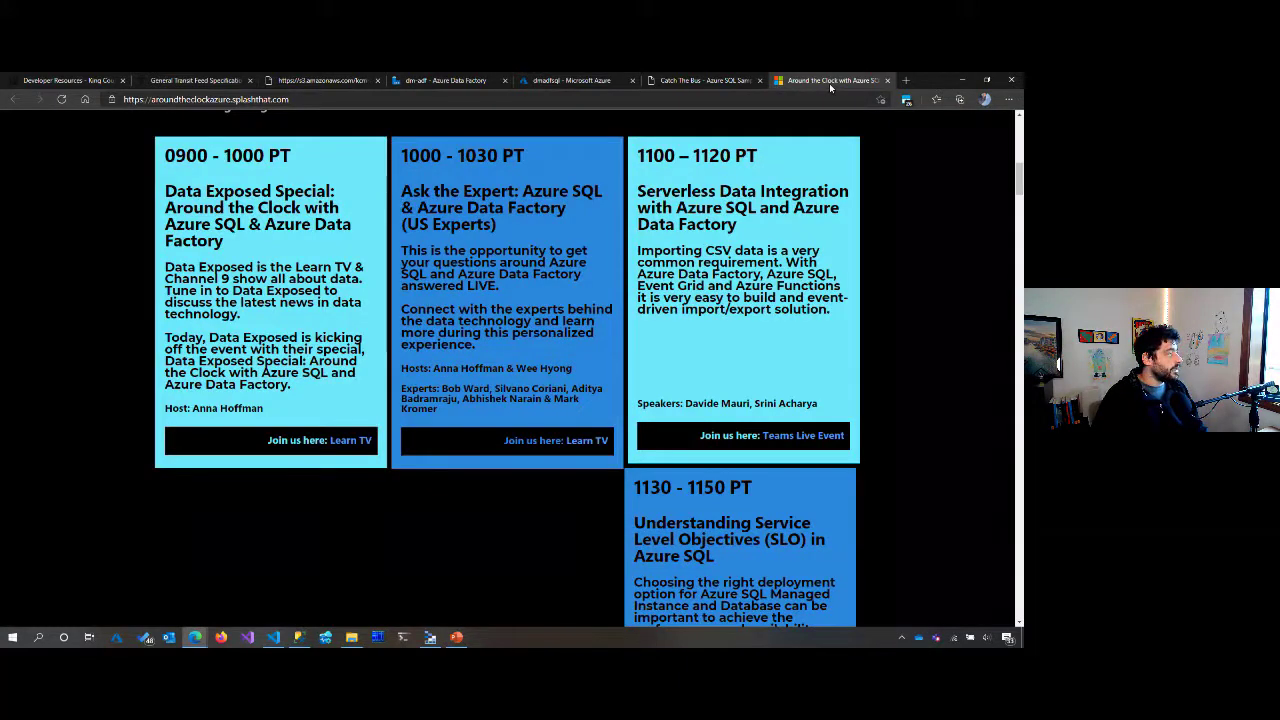
# Step: Change the Catch The Bus address to ?bus=221 and reload to map route 221's buses
pyautogui.click(705, 80)
pyautogui.click(357, 99)
pyautogui.write('1')
pyautogui.press('Return')
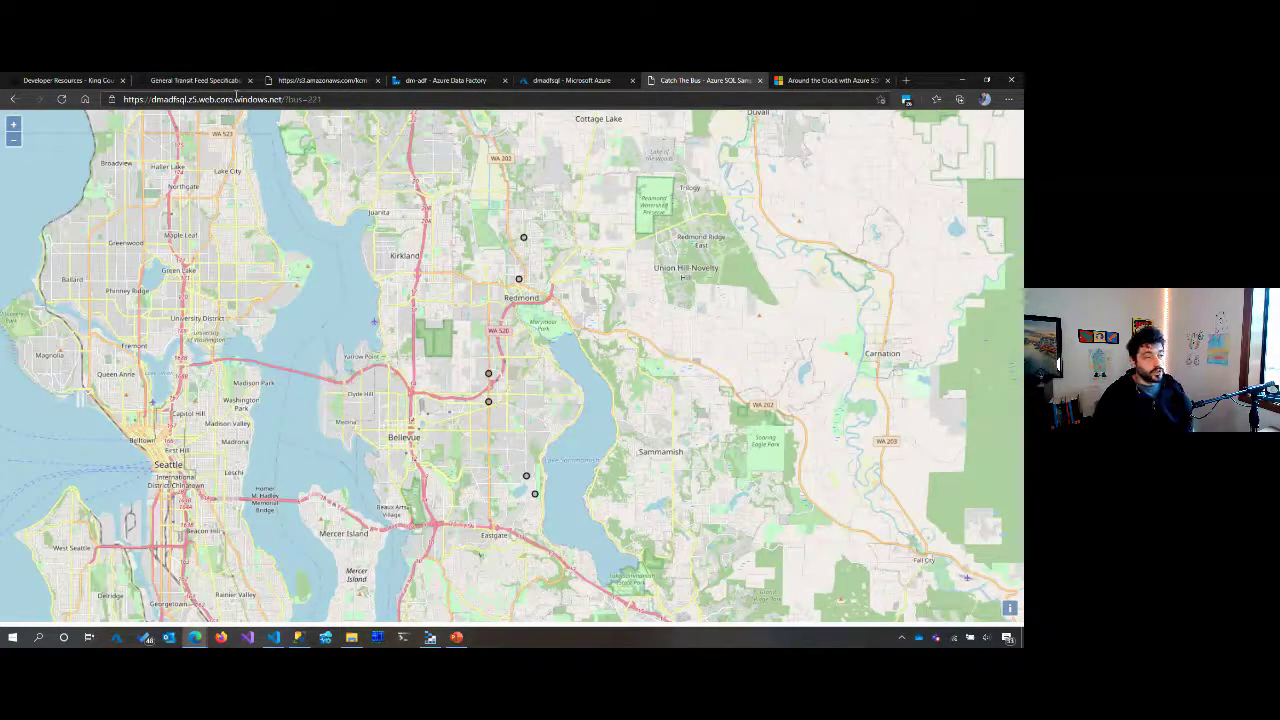
pyautogui.doubleClick(334, 99)
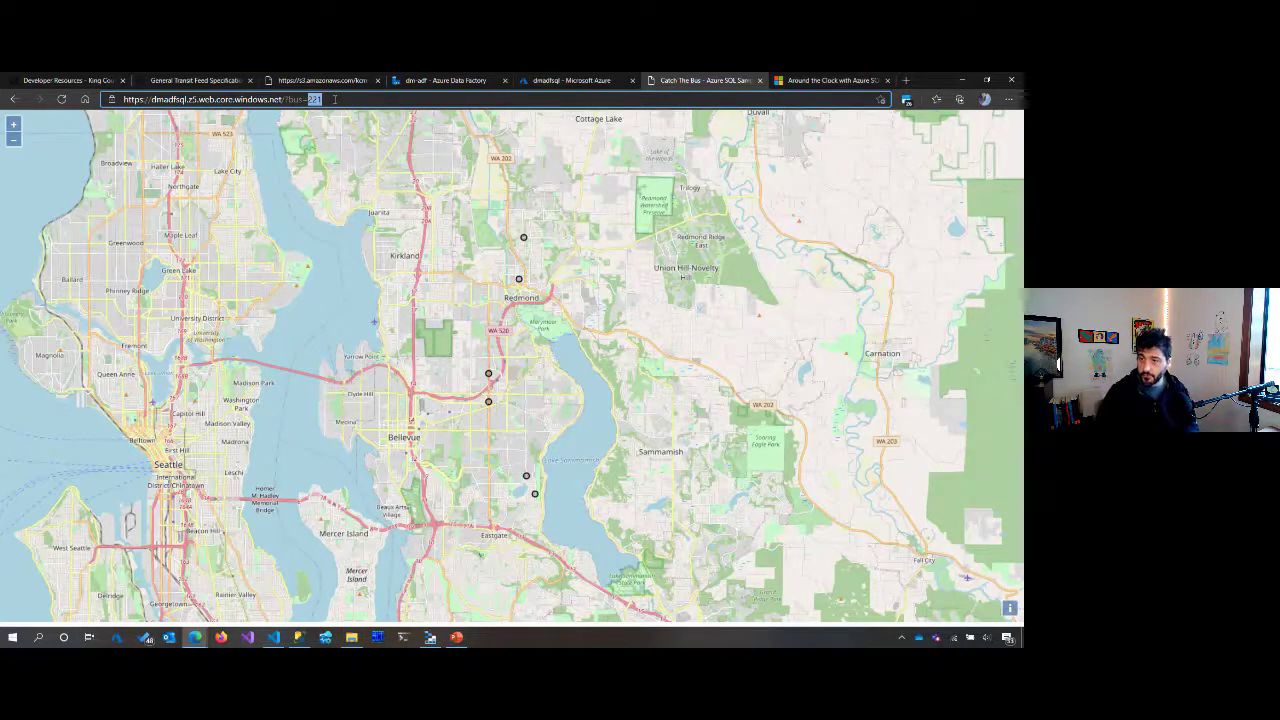
pyautogui.hotkey('alt', 'Tab')
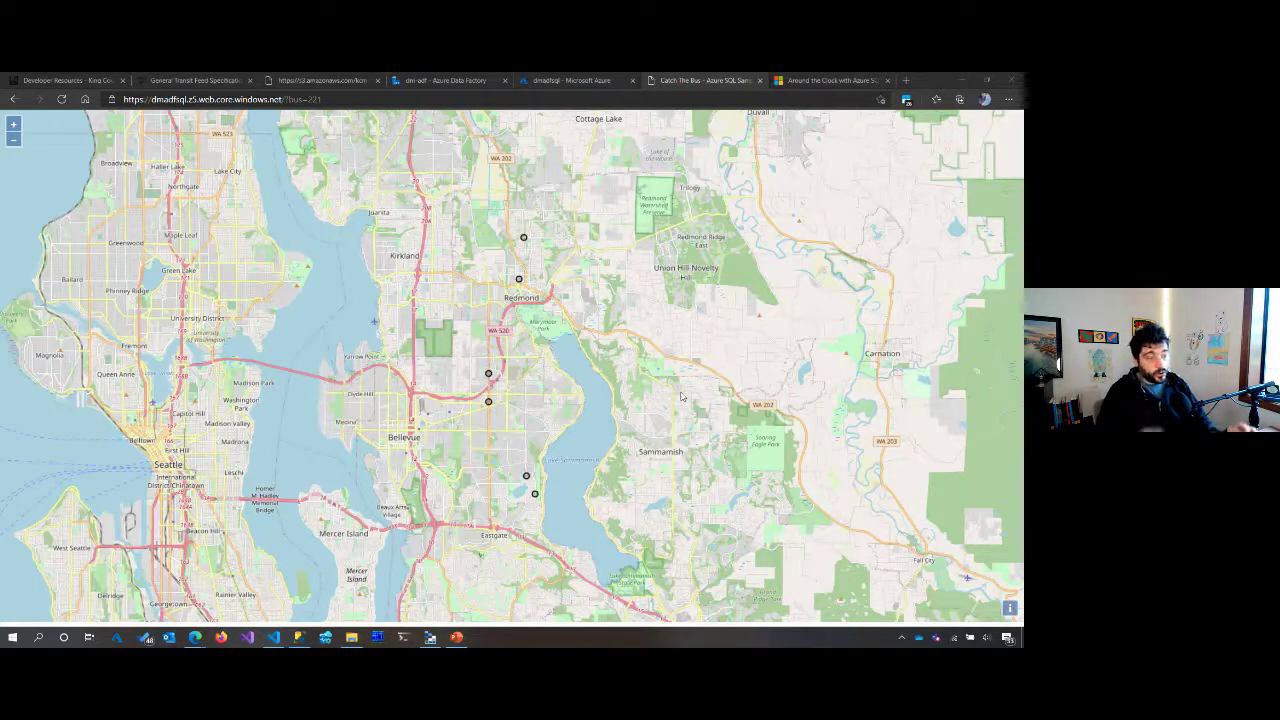
# Step: Show the PowerPoint architecture slide linking bus, Azure Function, Data Factory, SQL and Web App
pyautogui.click(457, 638)
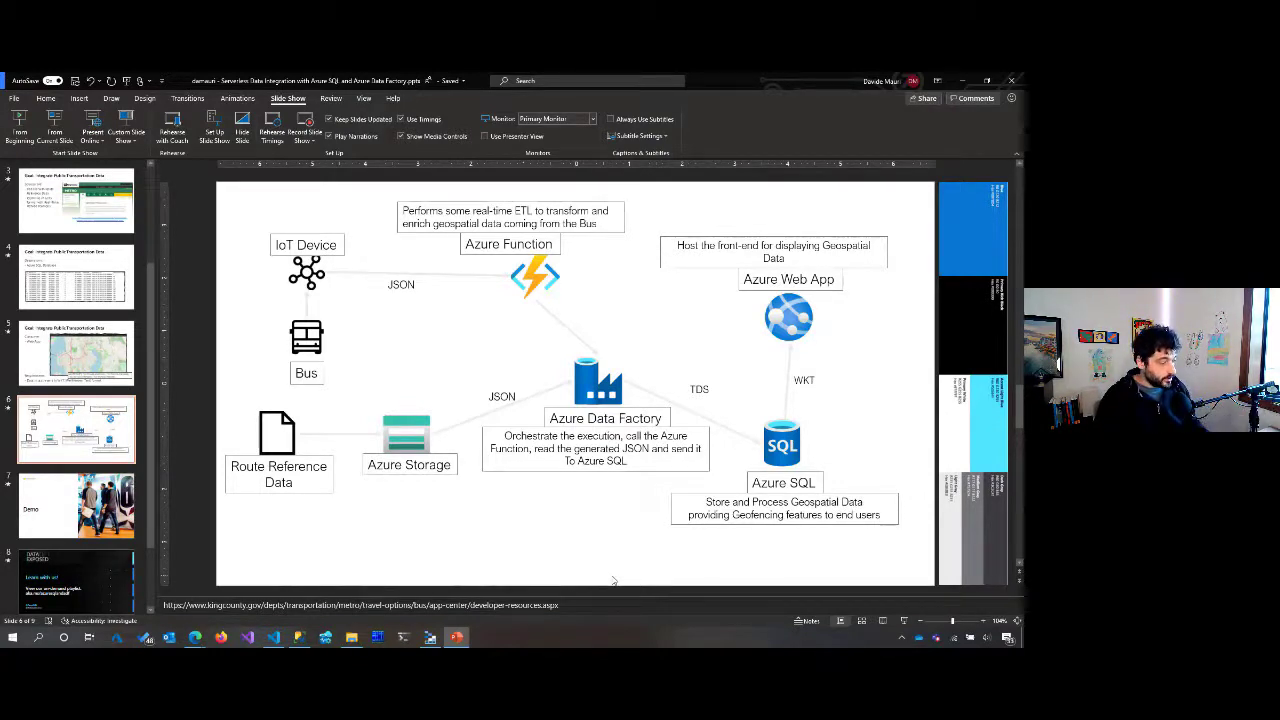
pyautogui.click(433, 640)
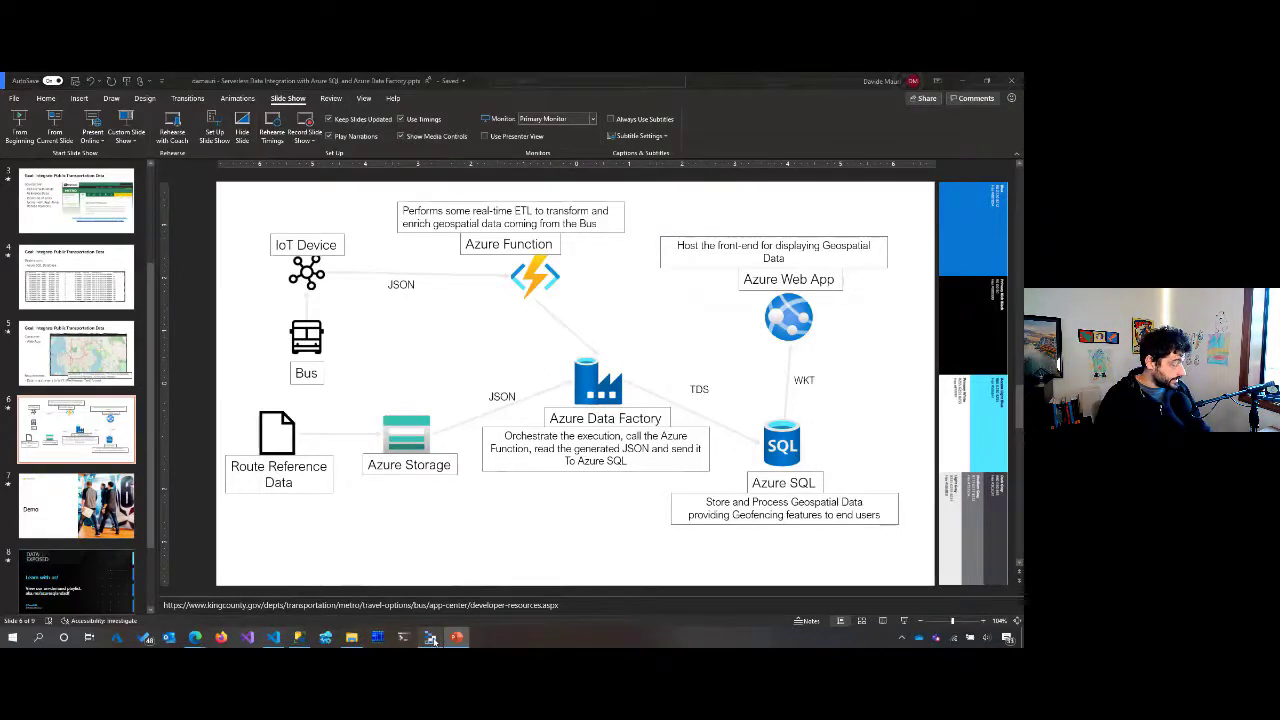
pyautogui.click(433, 640)
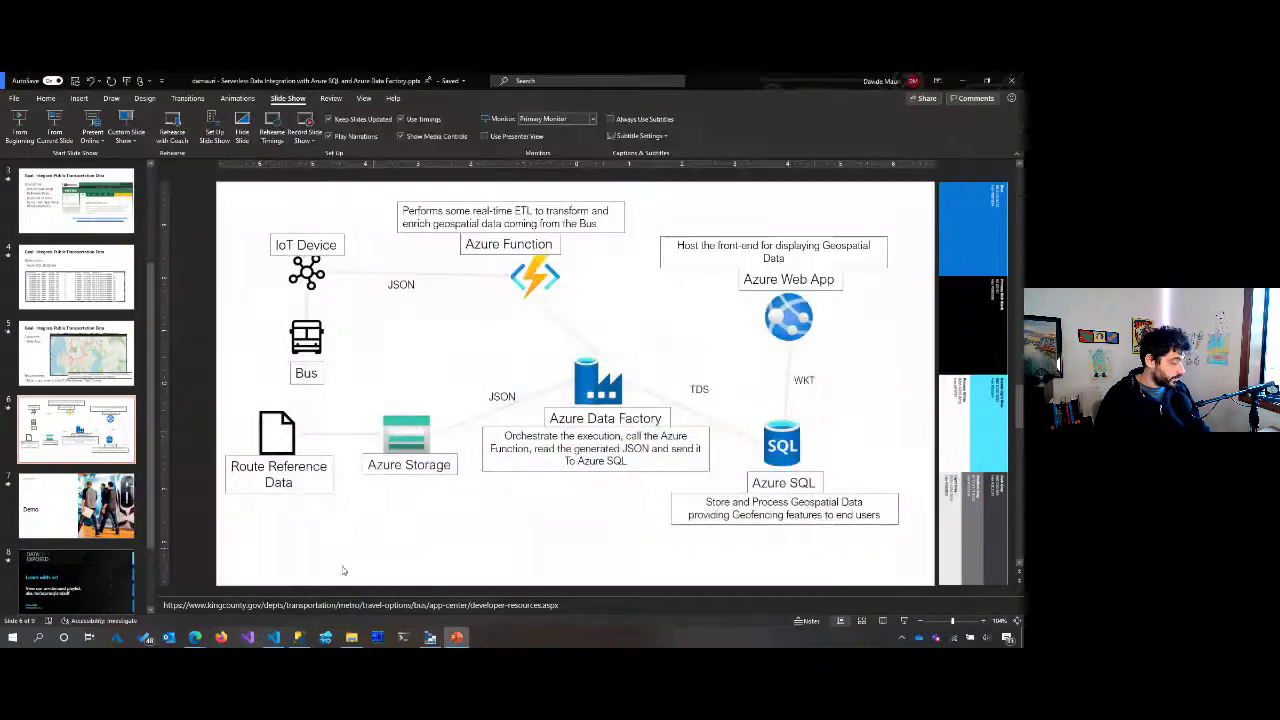
pyautogui.moveTo(195, 638)
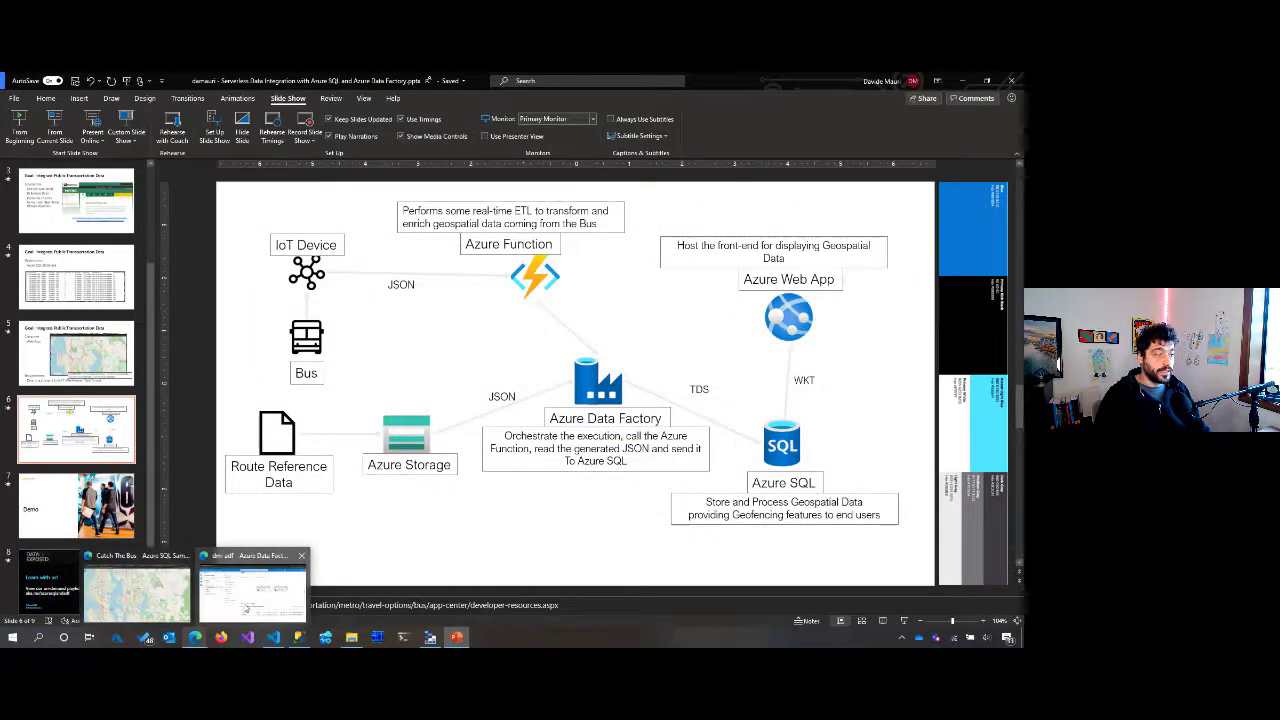
pyautogui.click(240, 600)
# Step: Open the OnRoutesUploaded trigger settings and confirm routes.txt exists in adf-demo using Storage Explorer
pyautogui.click(670, 241)
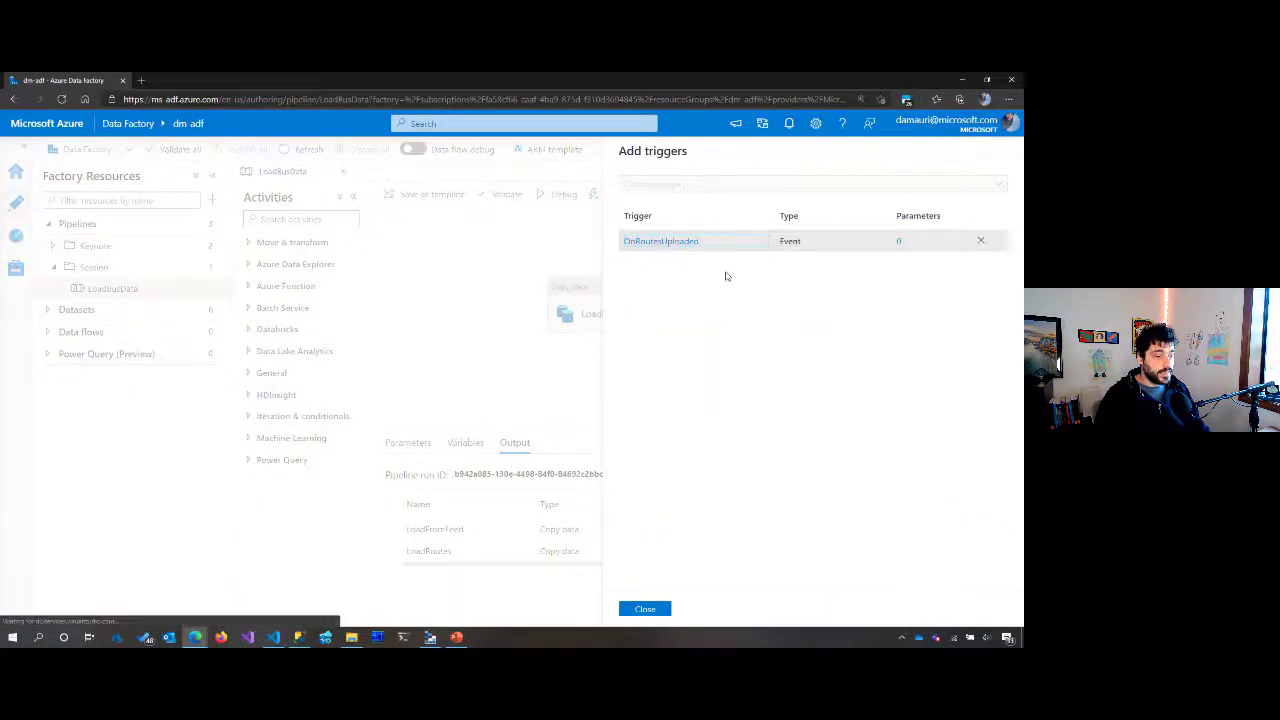
pyautogui.scroll(-2, 810, 420)
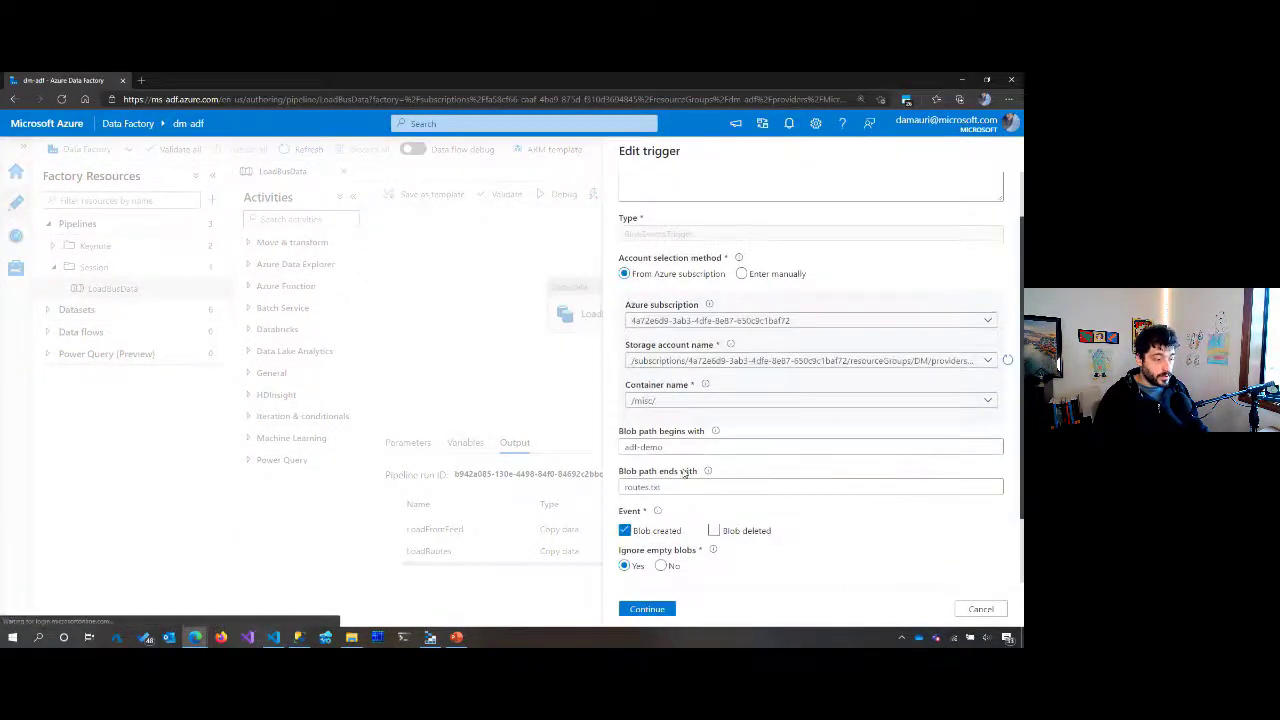
pyautogui.moveTo(695, 487); pyautogui.dragTo(607, 489)
pyautogui.click(430, 637)
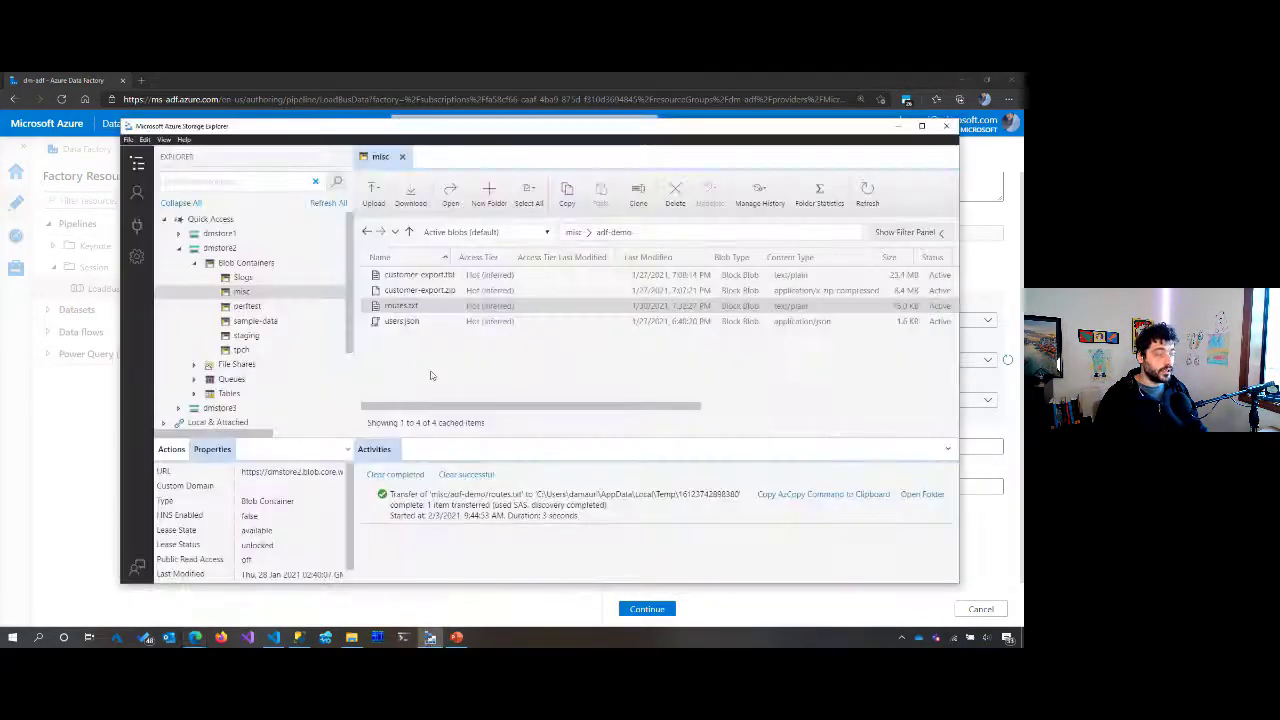
pyautogui.click(420, 321)
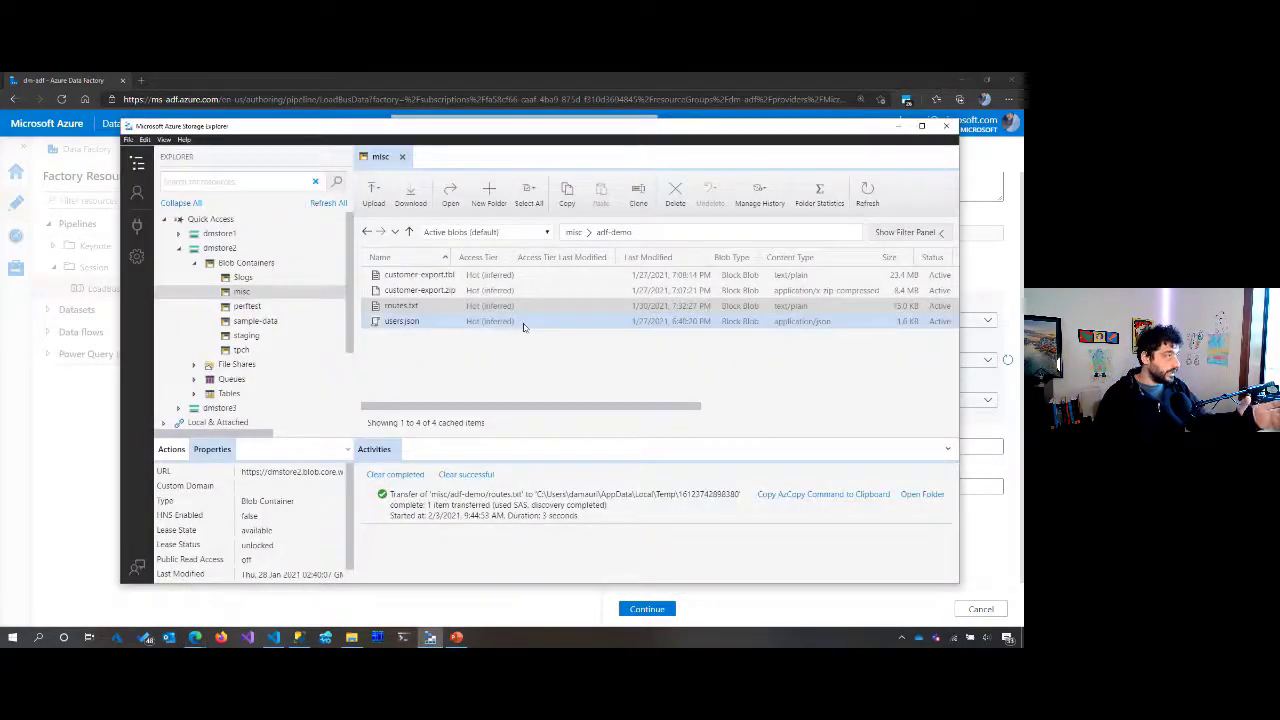
pyautogui.click(897, 128)
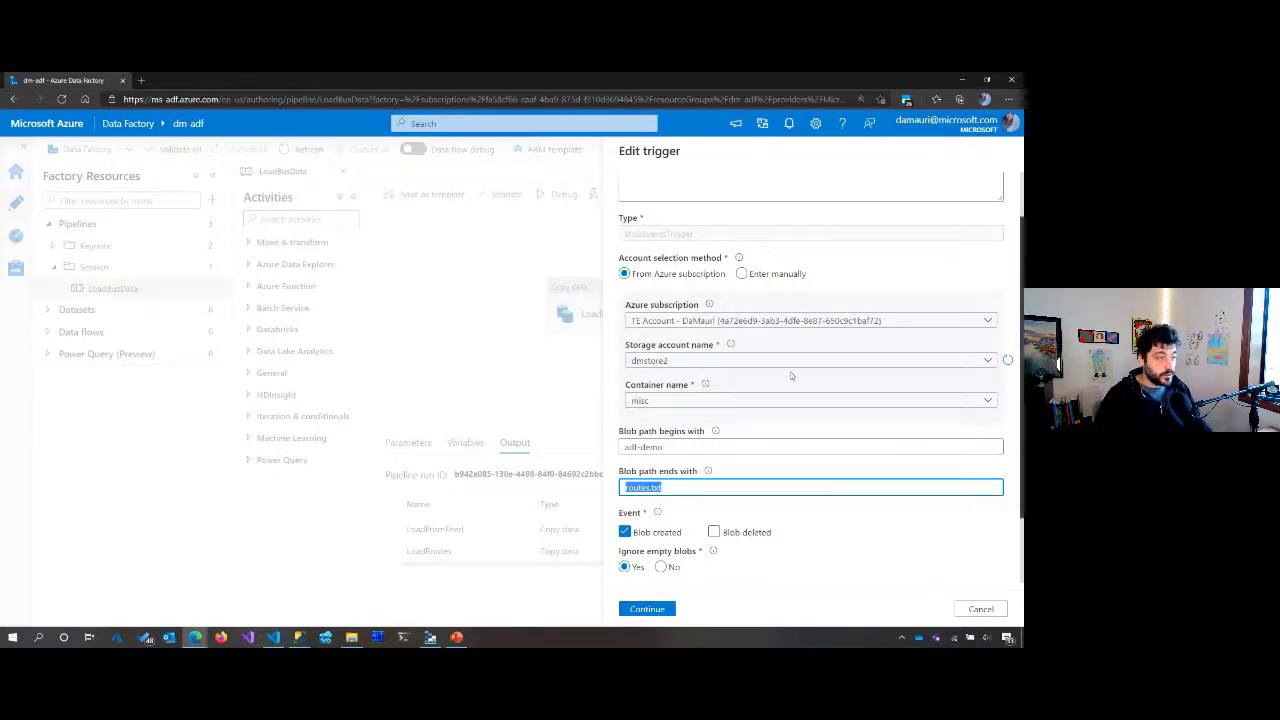
# Step: Leave the routes.txt blob path and Blob created event unchanged, then cancel and close the trigger panels
pyautogui.scroll(2, 627, 300)
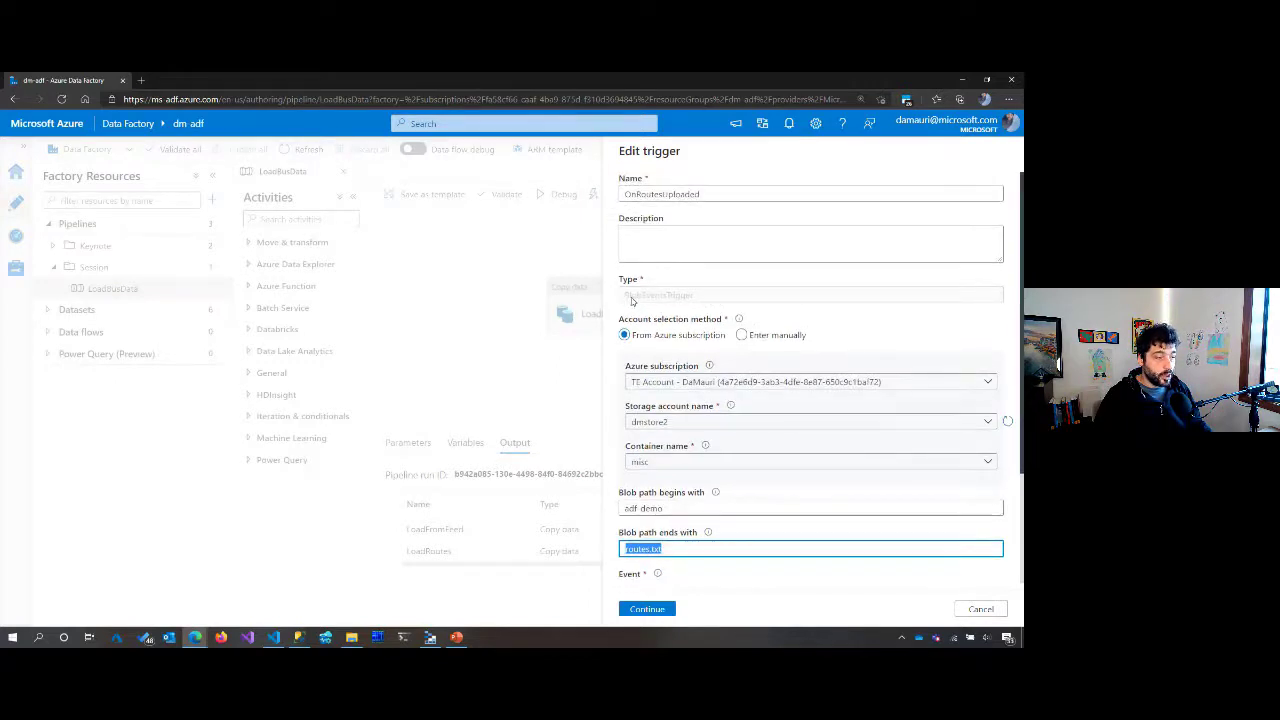
pyautogui.scroll(-3, 733, 447)
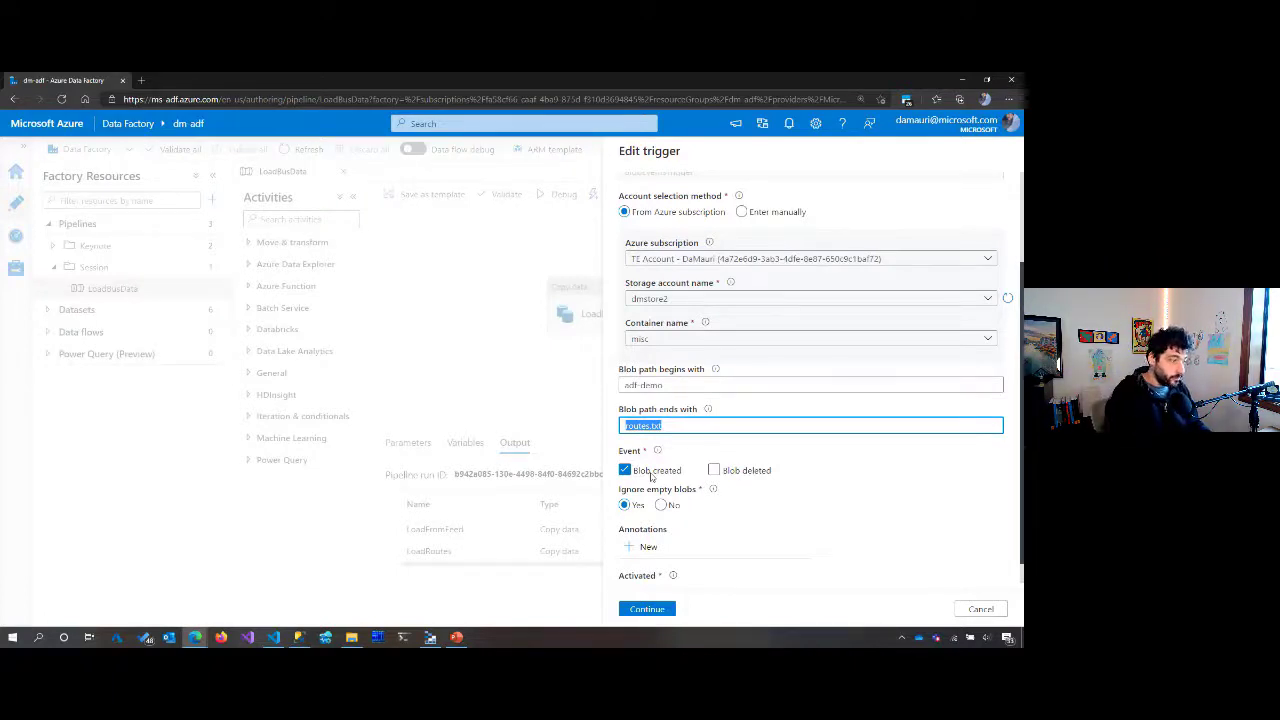
pyautogui.click(601, 341)
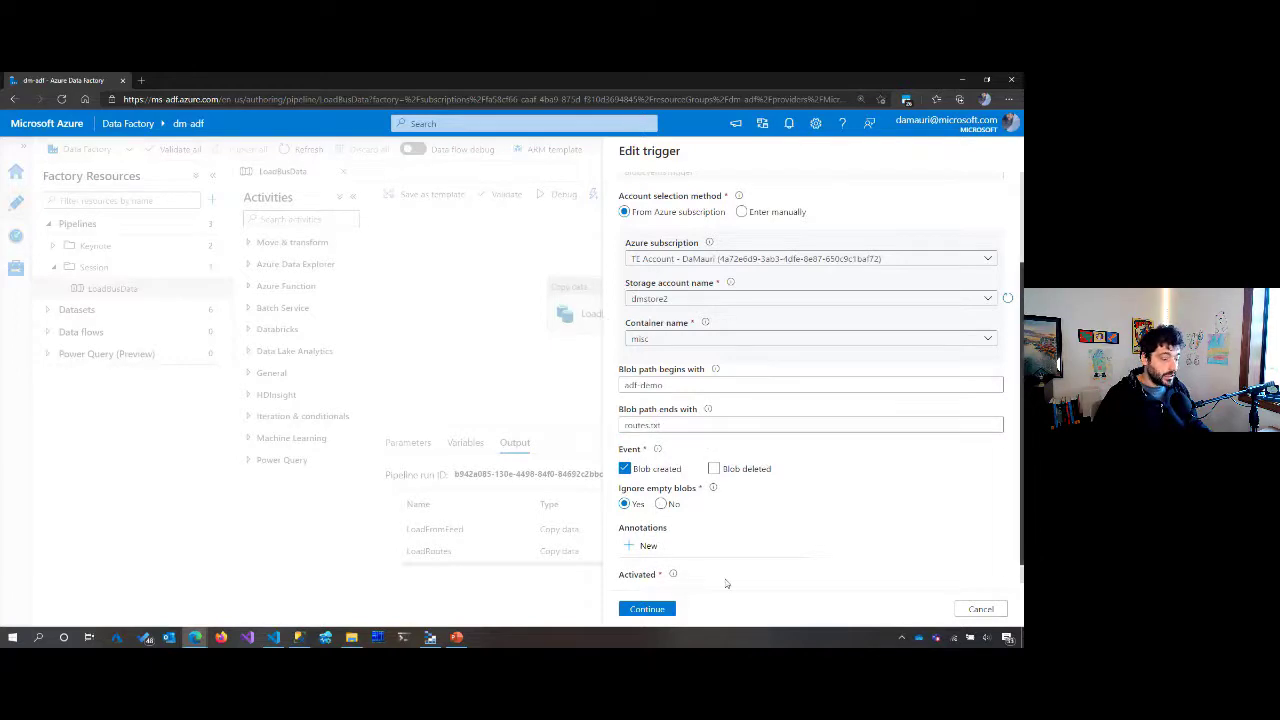
pyautogui.click(980, 609)
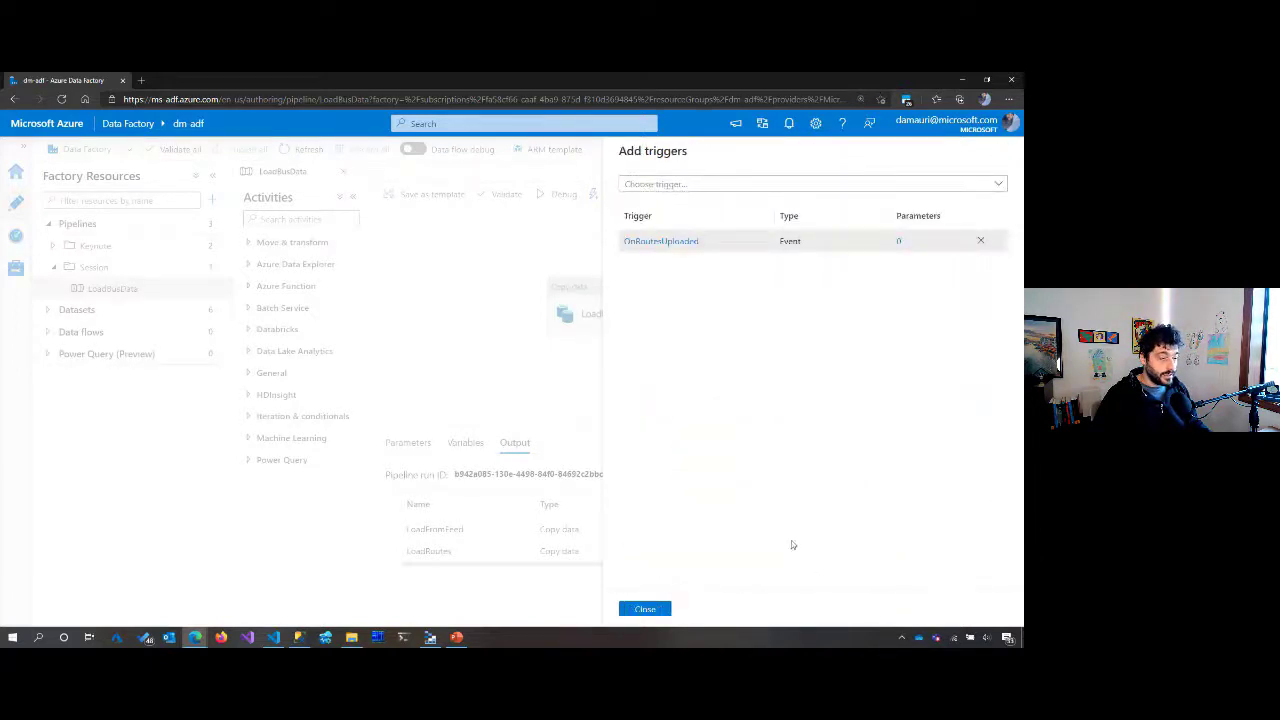
pyautogui.click(645, 609)
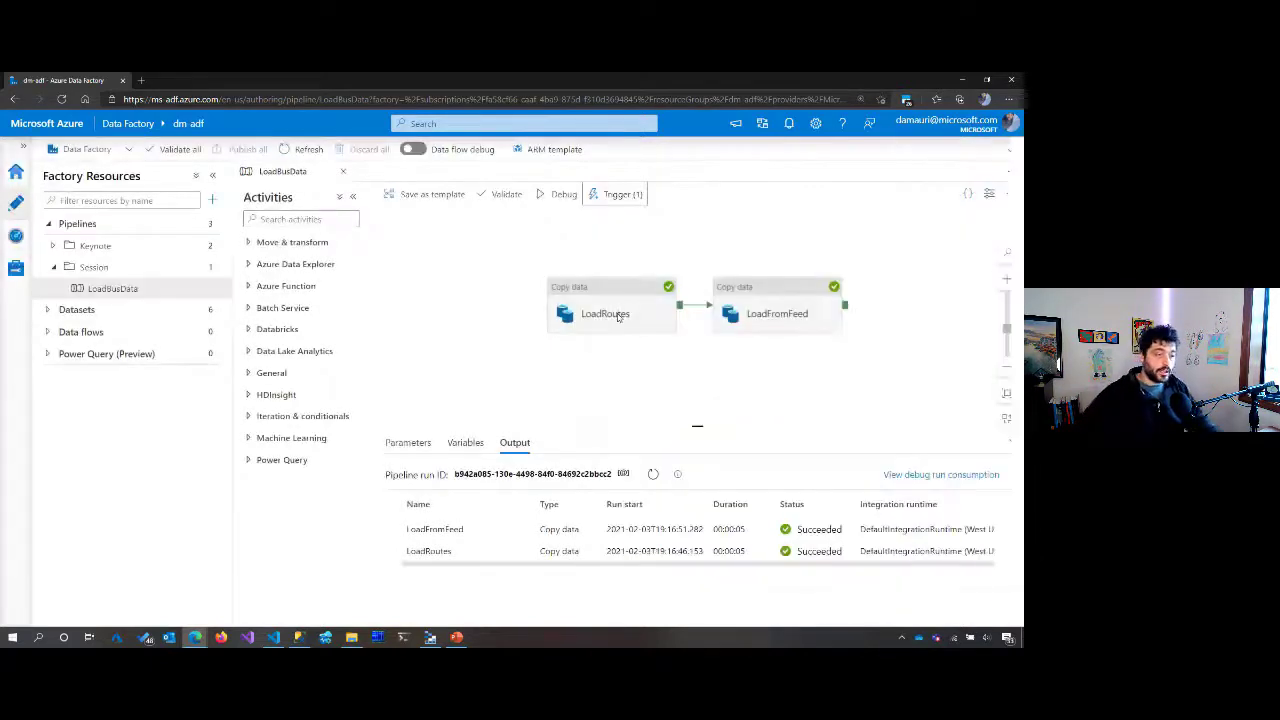